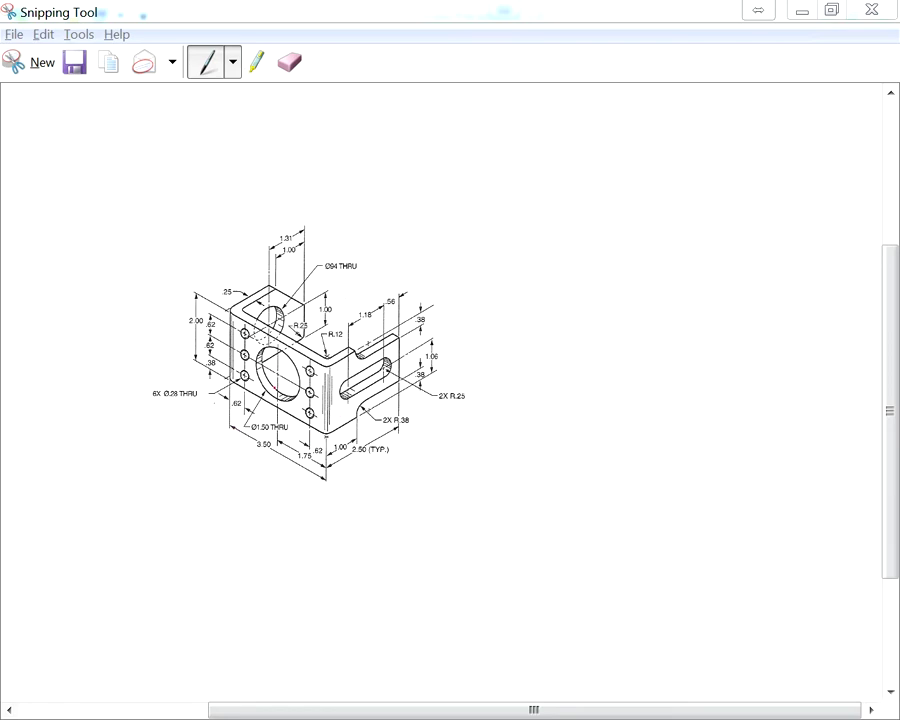
- Switch to Creo Parametric and create a new solid part named LW2a with the default template
key(alt+Tab)
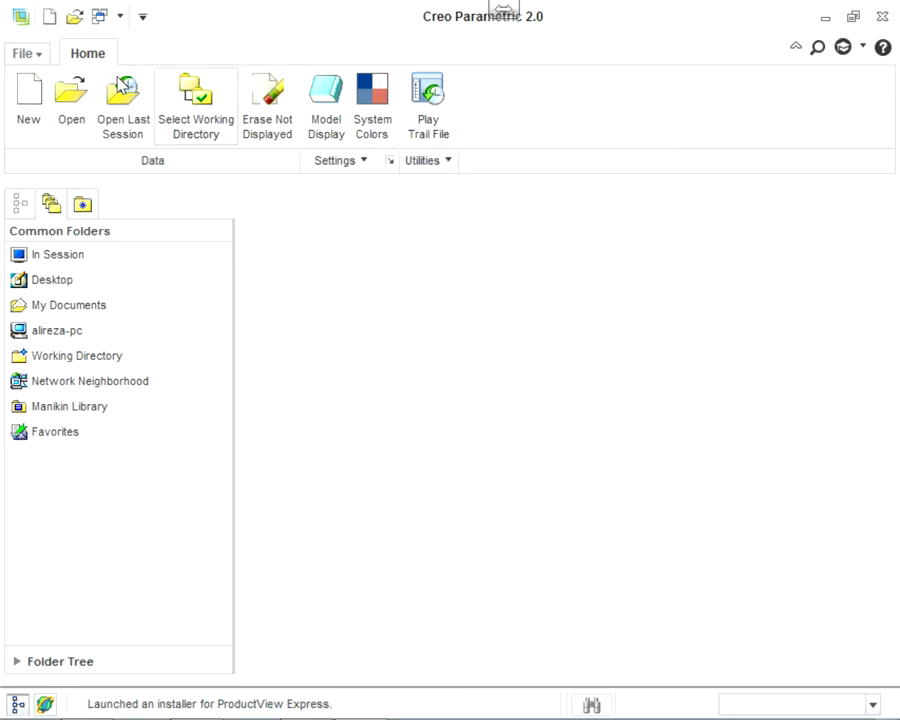
click(28, 92)
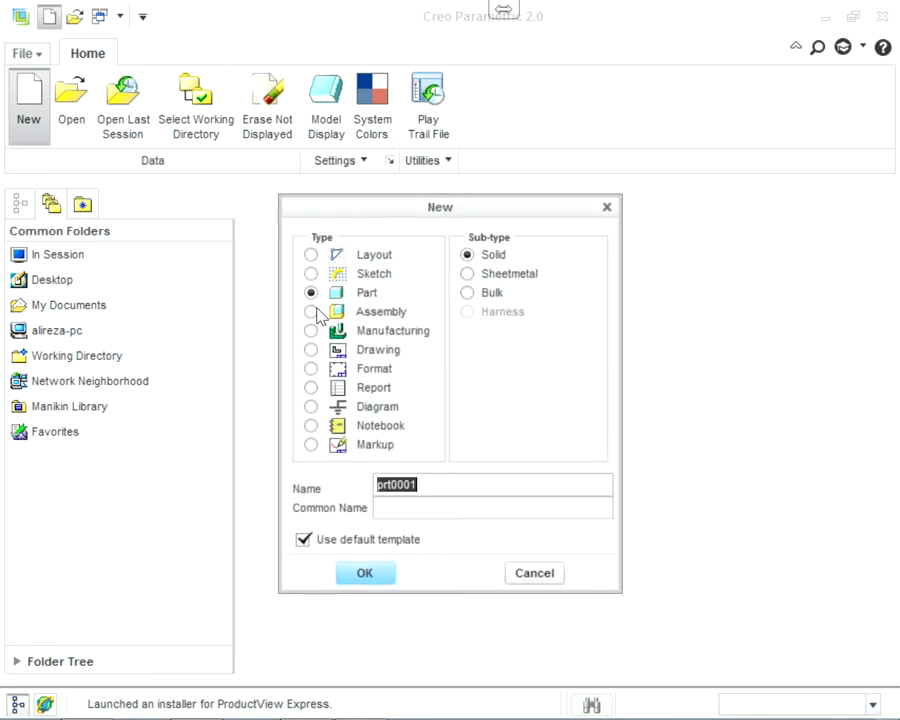
text(LW)
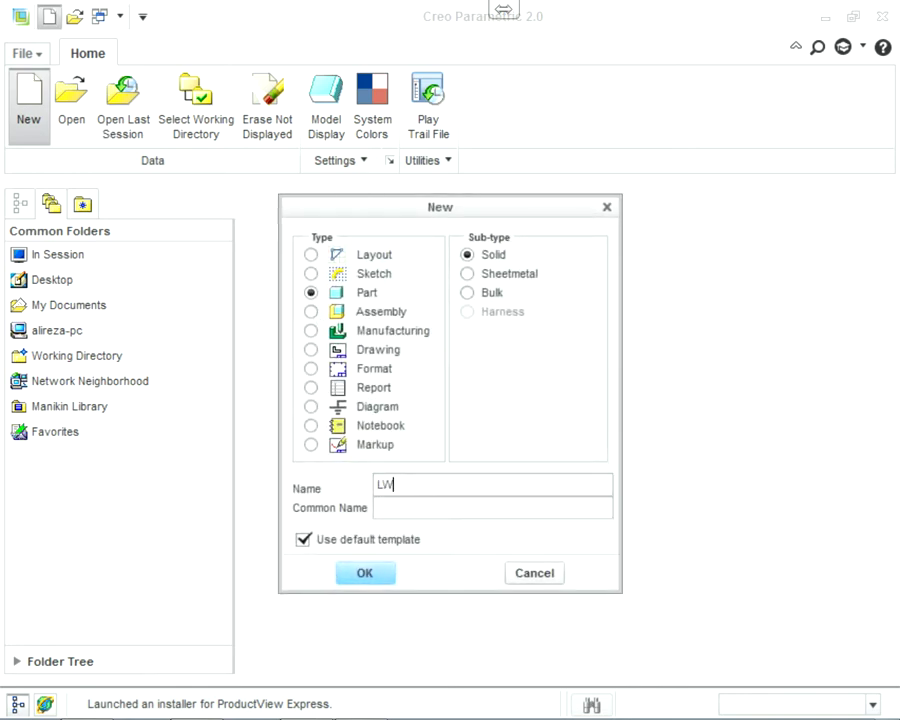
text(2a)
key(Return)
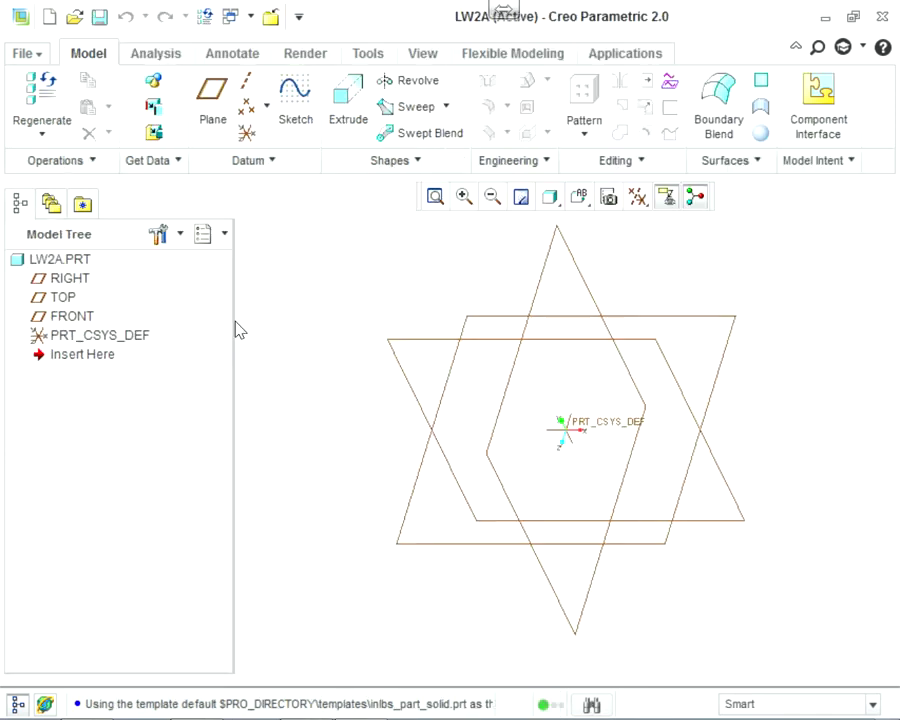
- Start a sketch on the FRONT plane, view it straight on, and draw a center rectangle at the origin about 211 in tall
click(71, 316)
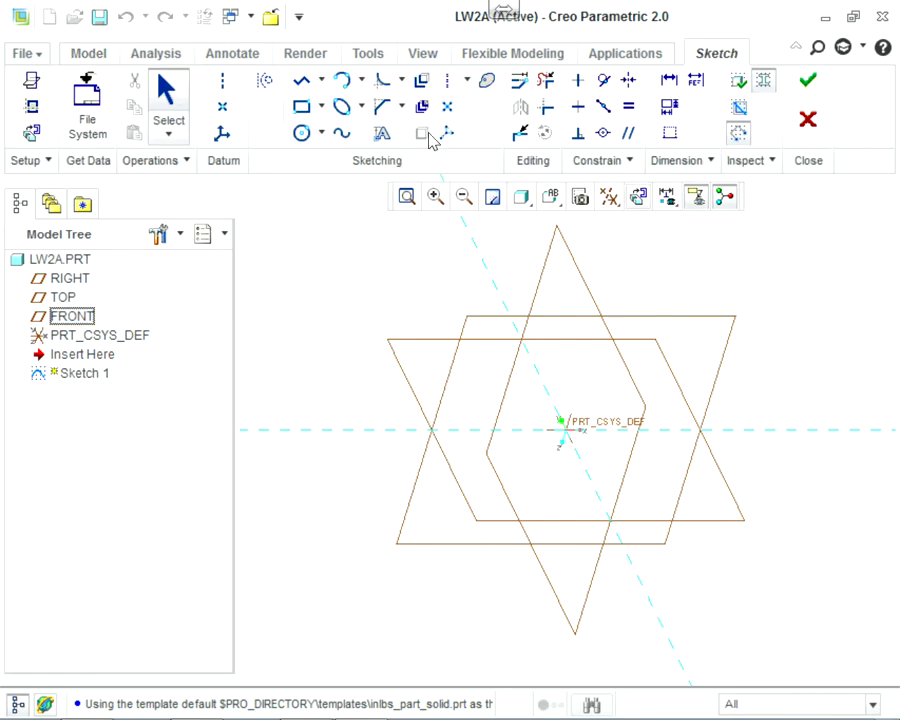
click(428, 135)
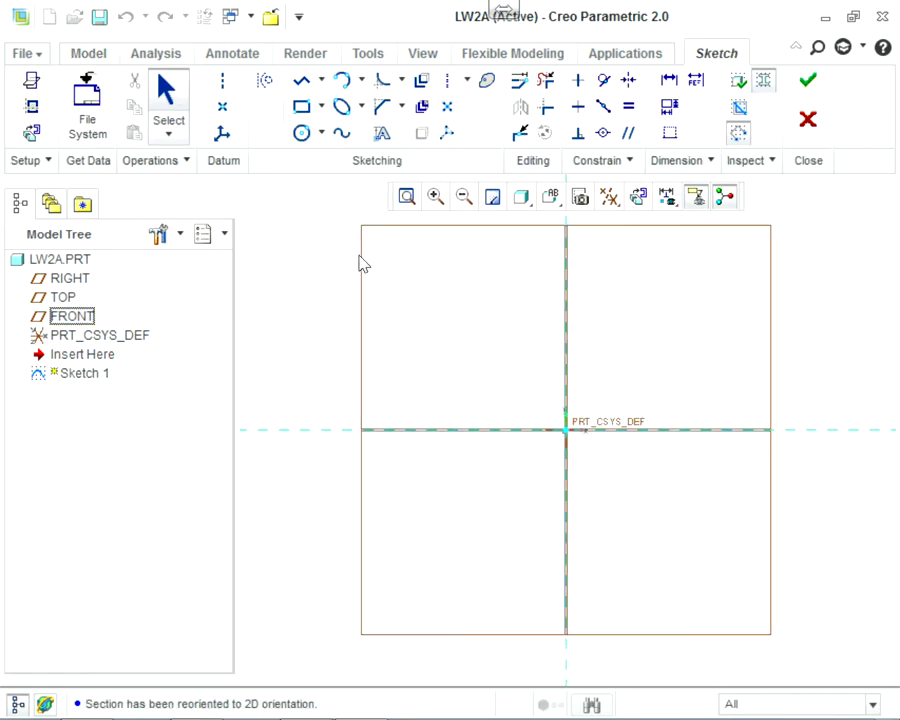
click(321, 107)
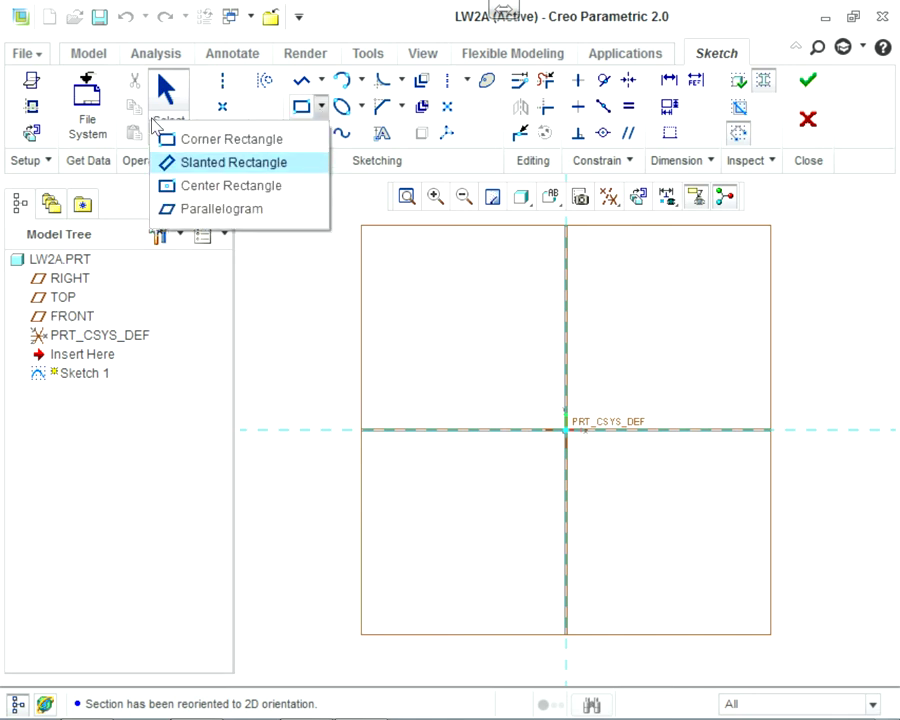
click(231, 185)
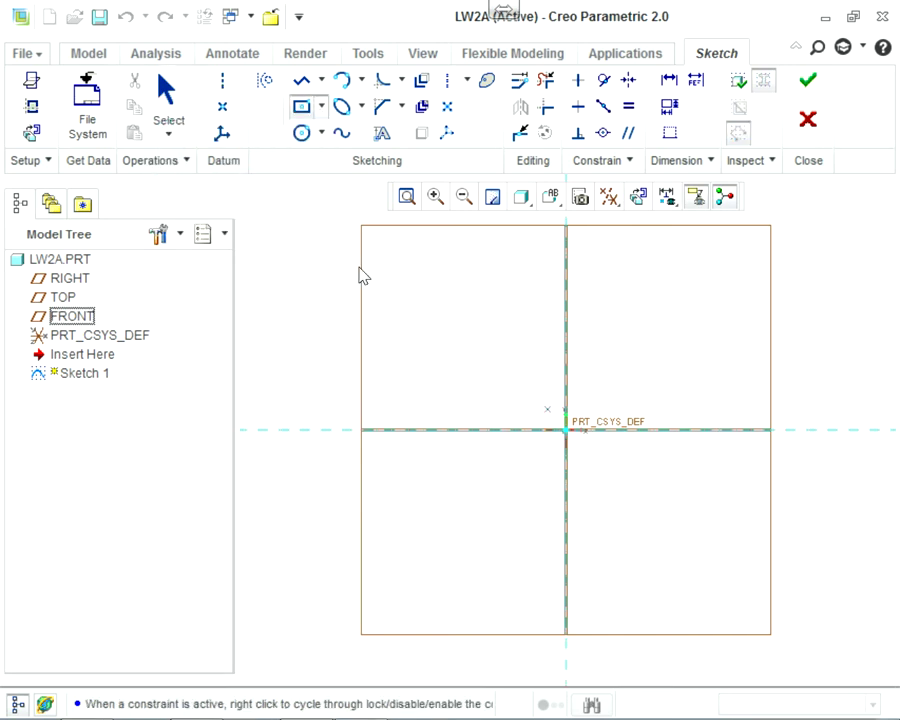
key(alt+Tab)
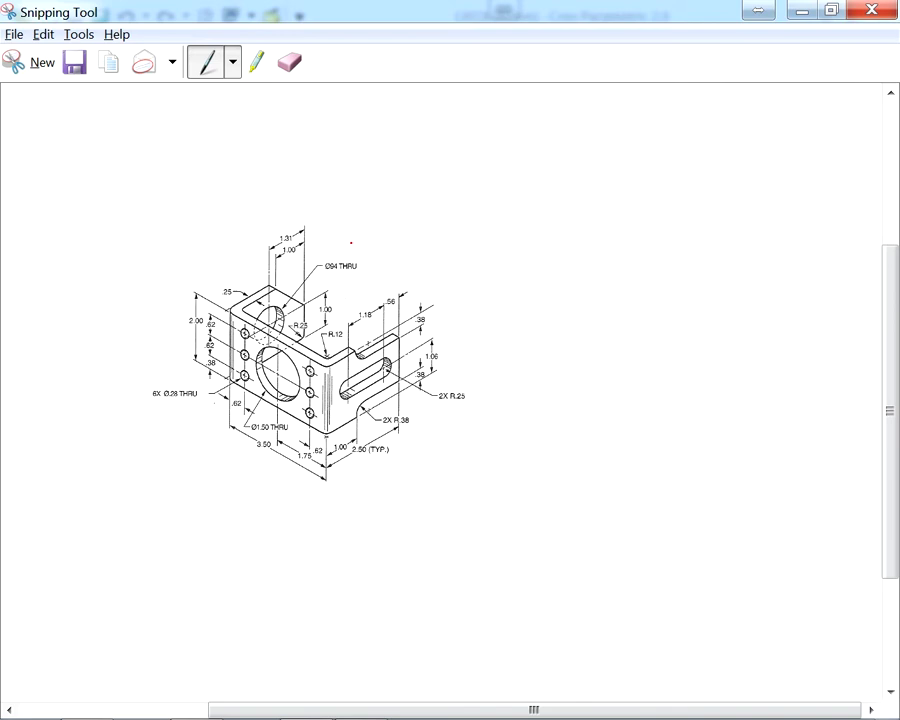
key(alt+Tab)
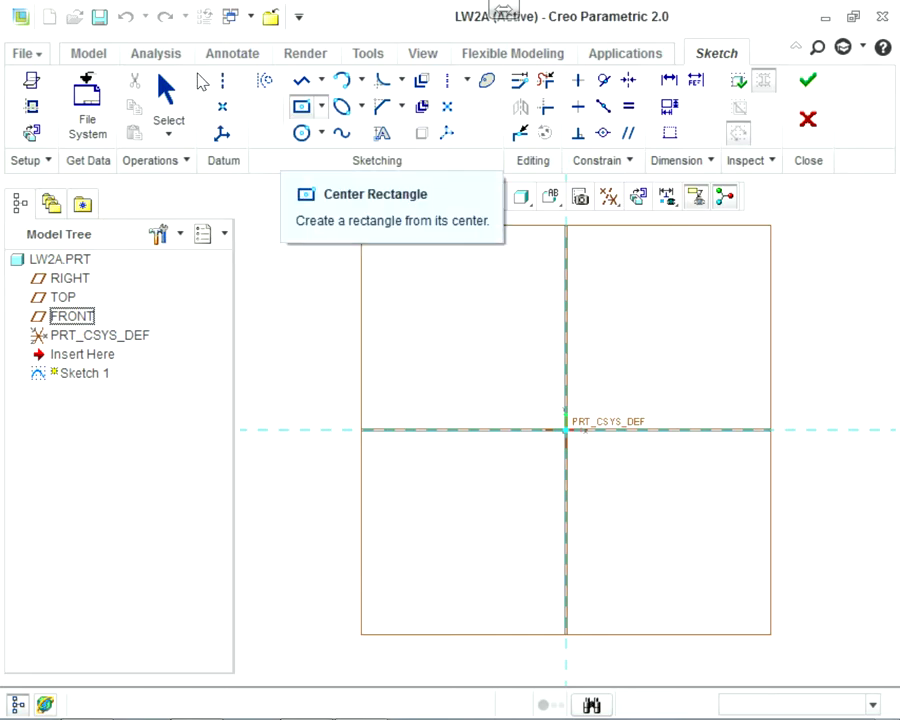
key(alt+Tab)
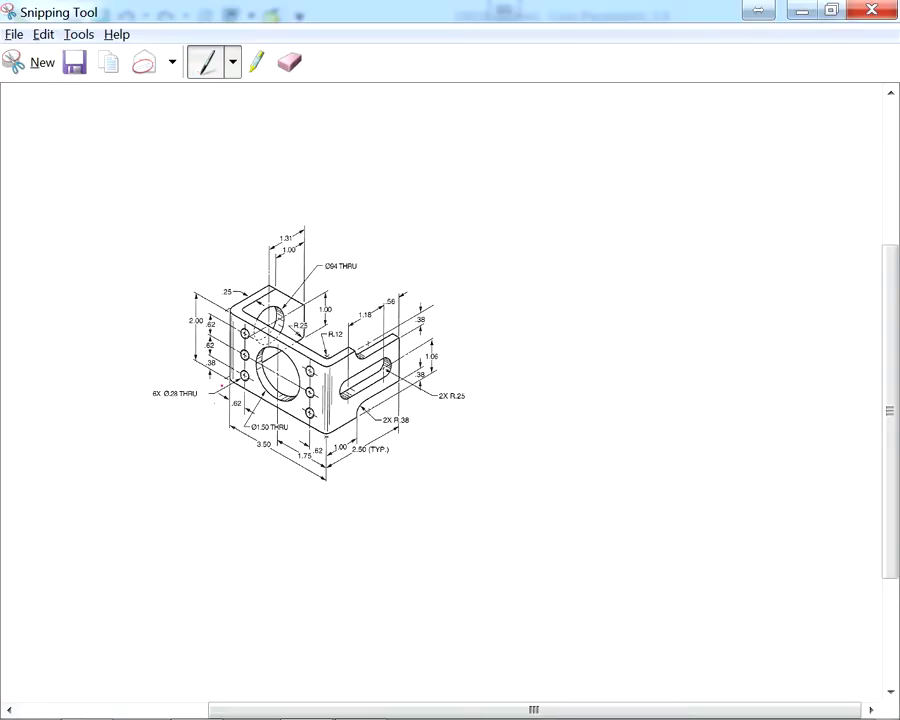
key(alt+Tab)
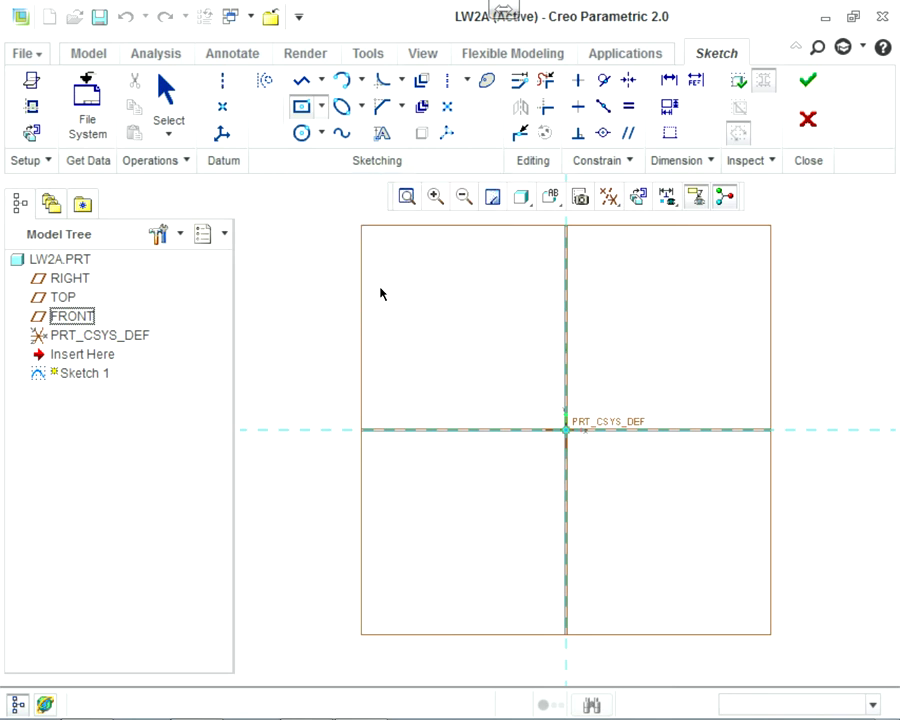
click(566, 430)
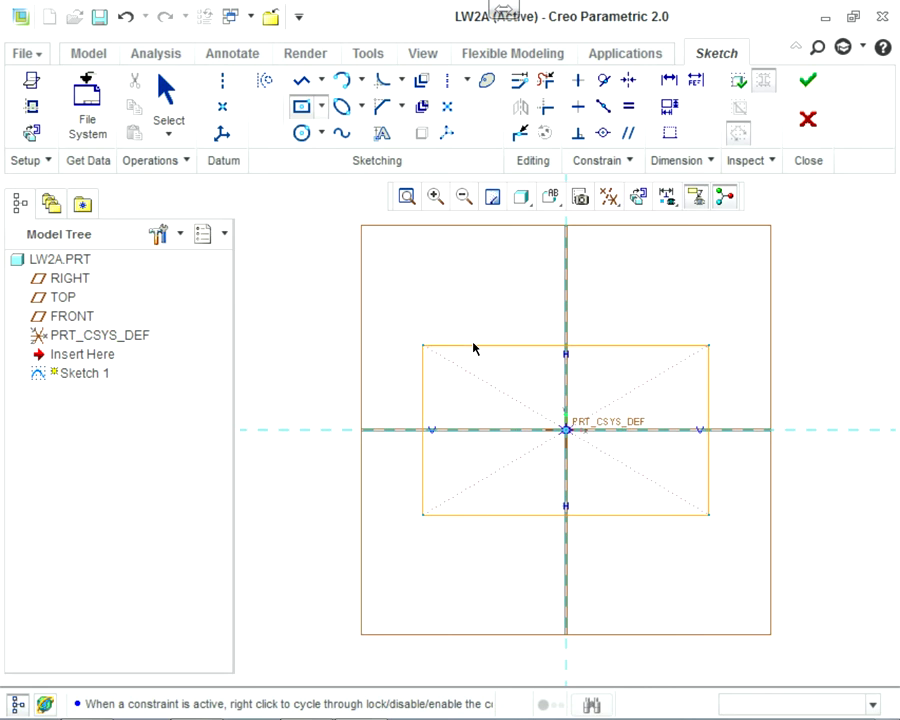
click(709, 515)
- Switch to the Snipping Tool and circle the overall 3.50 width and 2.00 height dimensions on the reference drawing
key(alt+Tab)
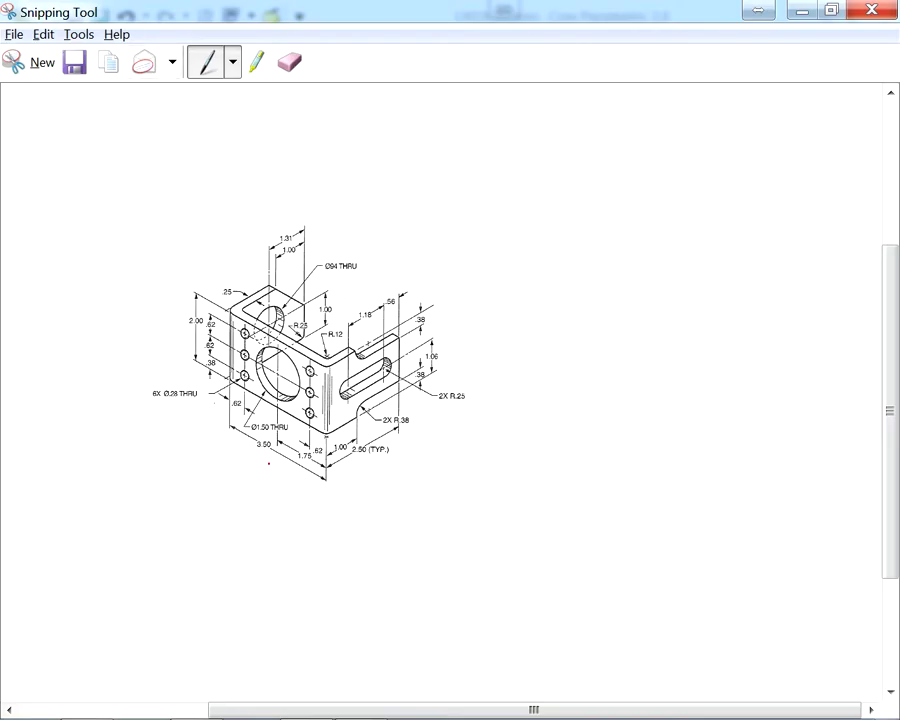
mouse_move(263, 468)
mouse_down()
mouse_move(253, 430)
mouse_move(267, 468)
mouse_up()
mouse_move(194, 337)
mouse_down()
mouse_move(196, 299)
mouse_move(207, 324)
mouse_move(188, 334)
mouse_up()
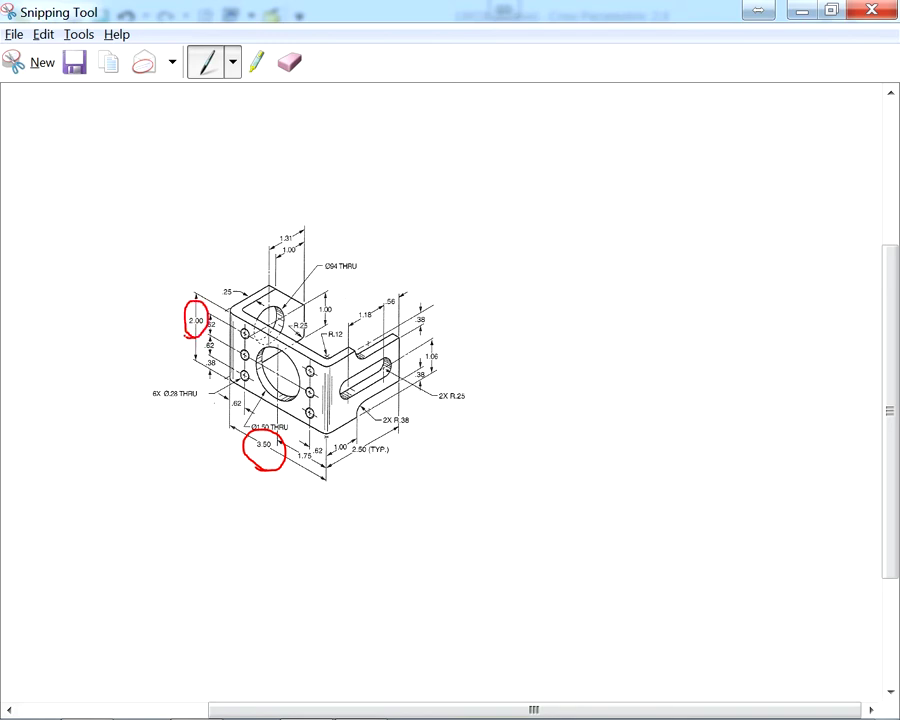
- Switch back to Creo Parametric and set the rectangle's width to 3.5 and its height to 2
key(alt+Tab)
click(166, 84)
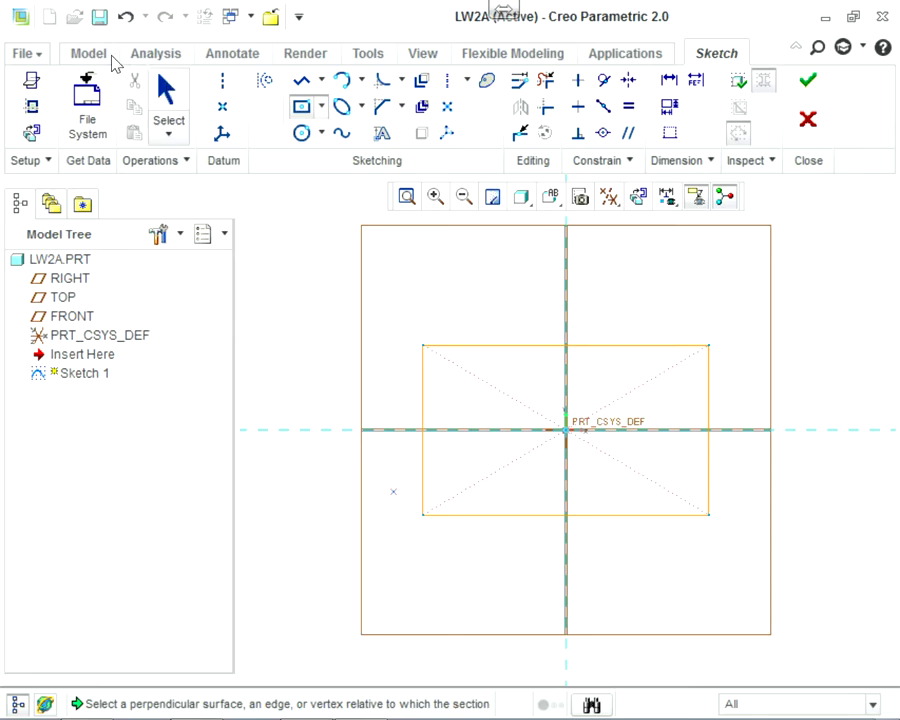
drag(354, 334, 360, 369)
text(3.5)
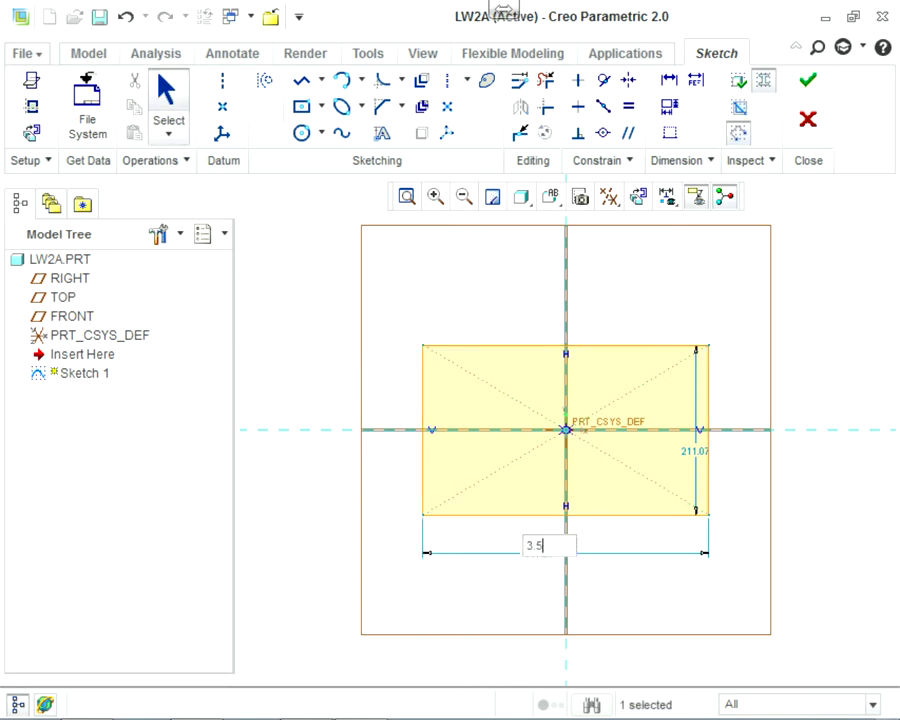
key(Return)
double_click(386, 309)
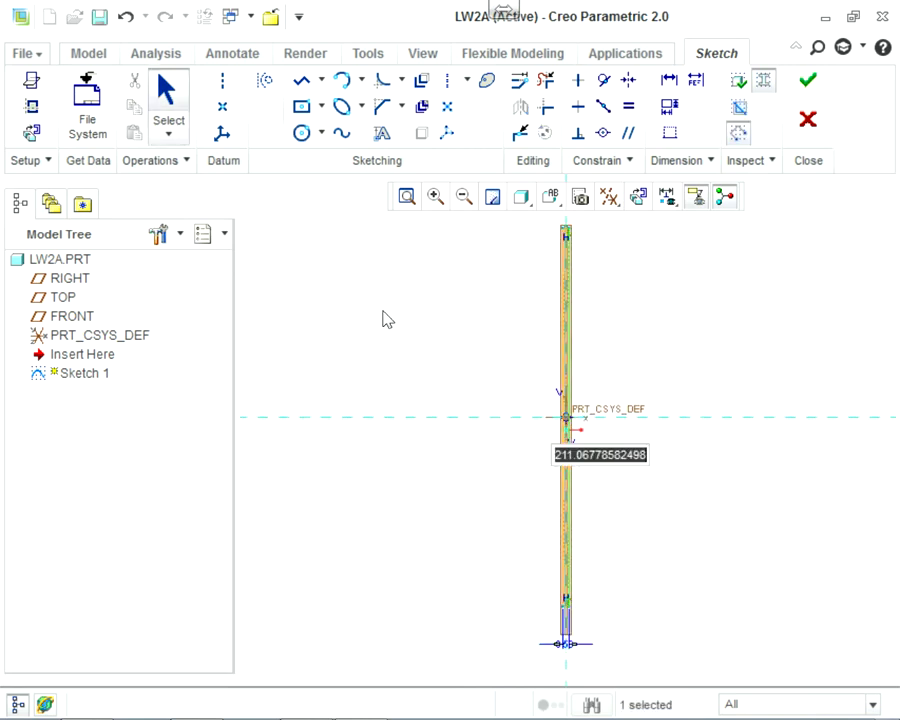
text(2)
key(Return)
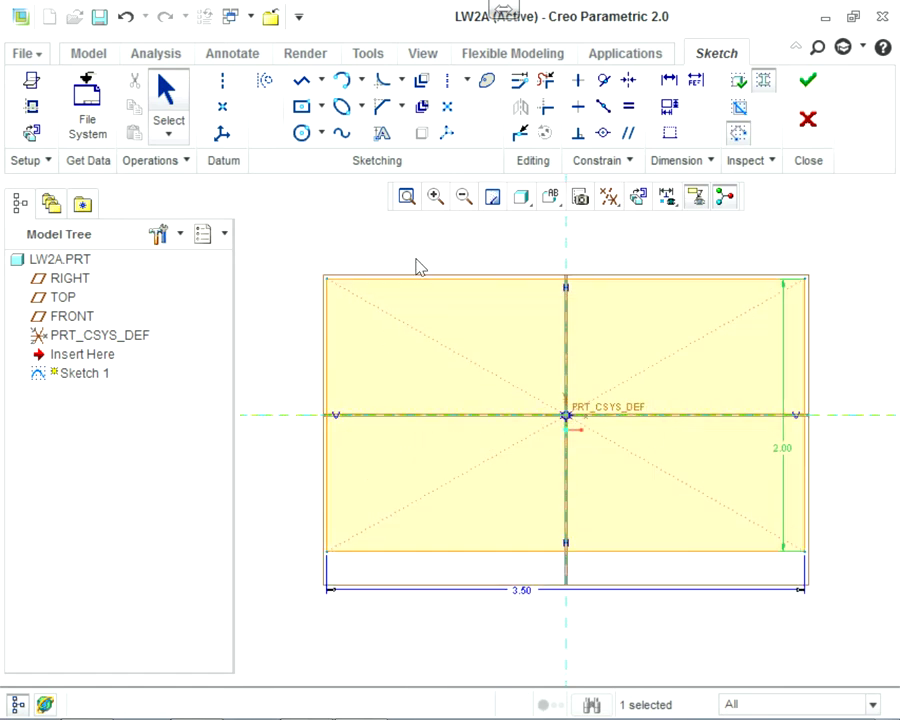
- Delete the two diagonal construction lines inside the rectangle
click(337, 256)
key(Delete)
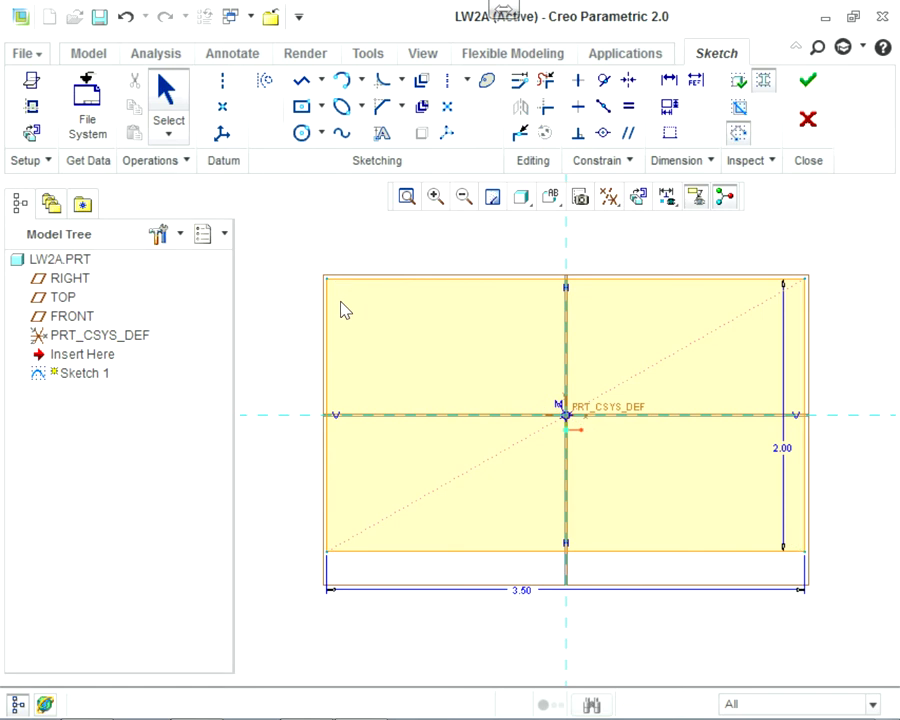
click(340, 300)
key(Delete)
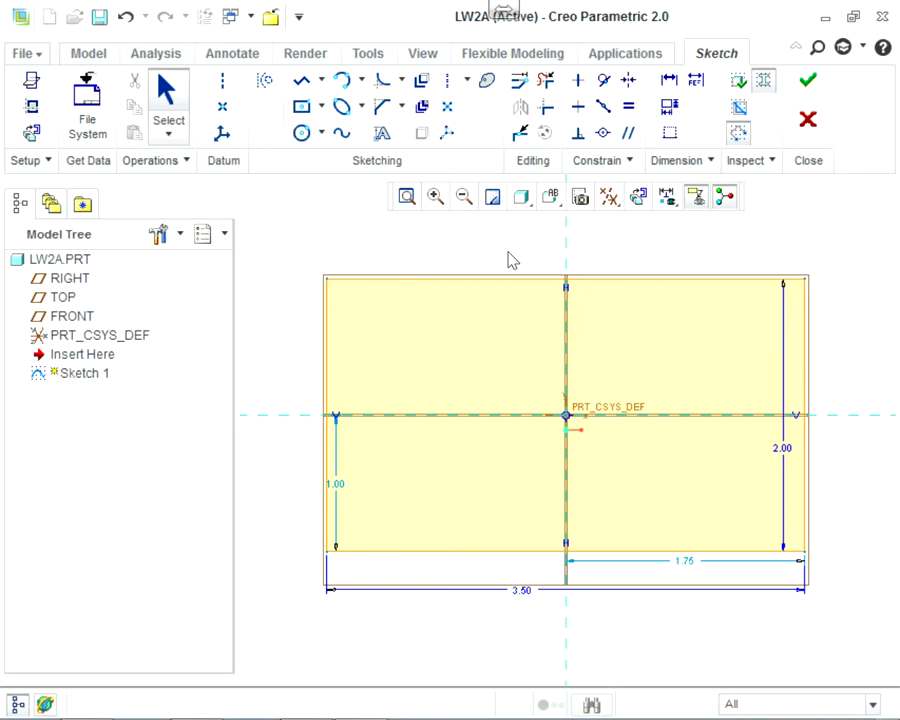
- Following the reference drawing, sketch two horizontal construction lines about 1.79 long and a vertical one about 1.63 long across the rectangle's left half
key(alt+Tab)
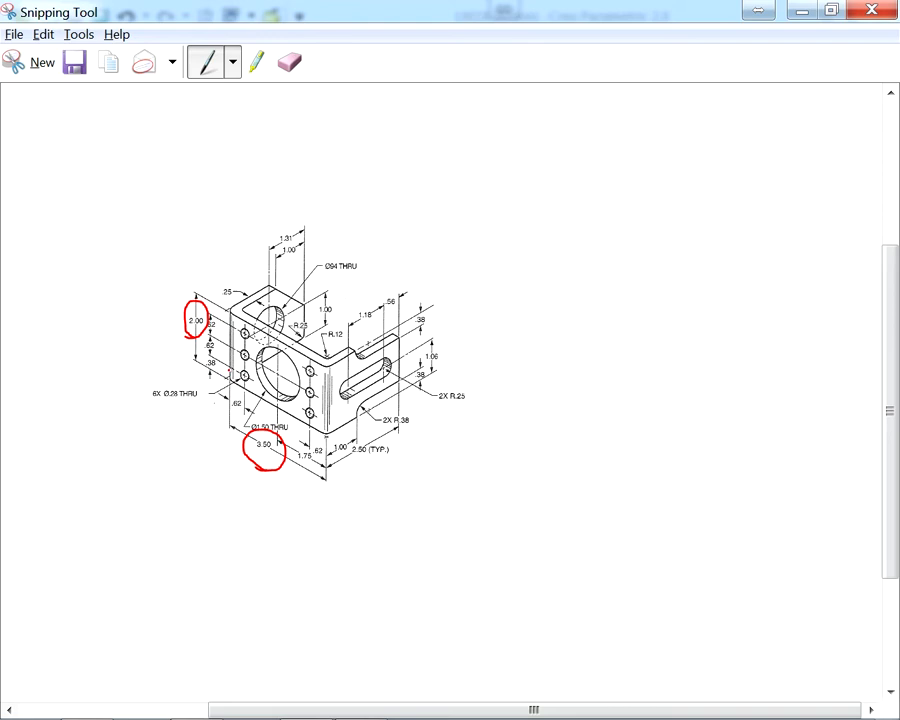
key(alt+Tab)
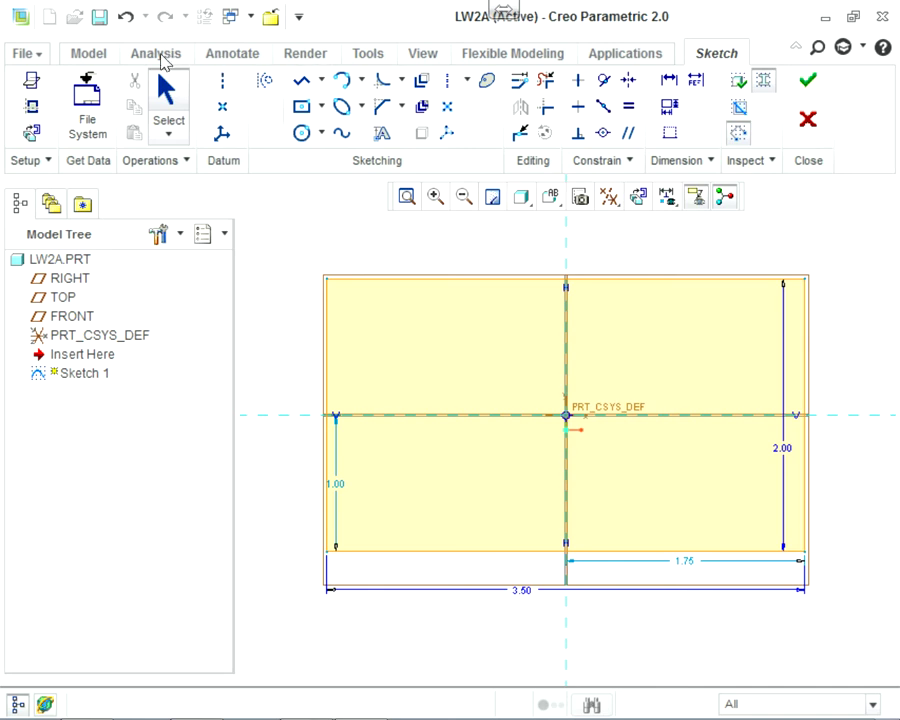
click(302, 81)
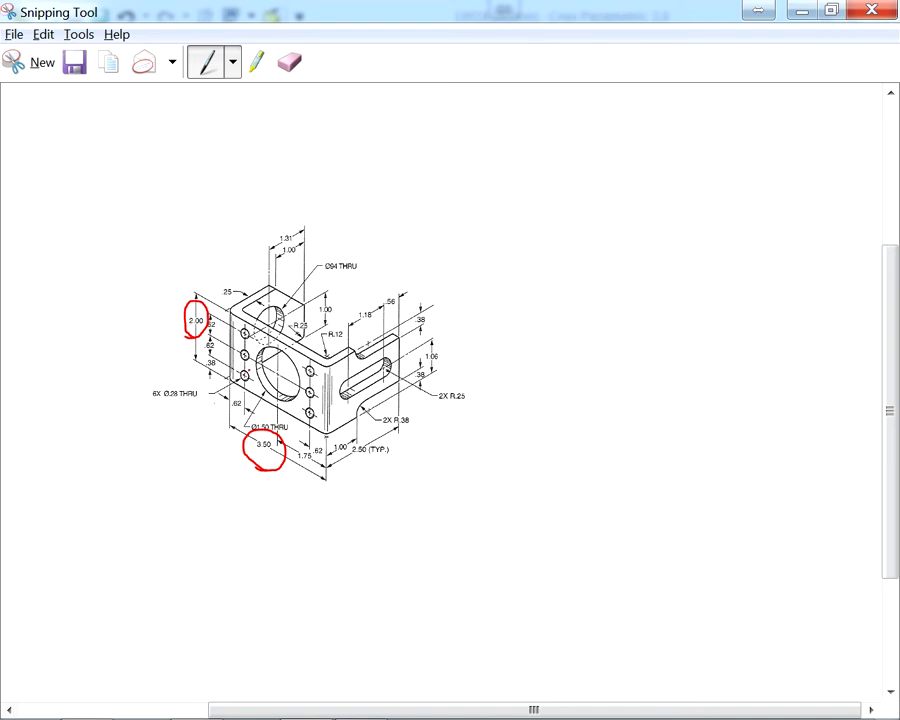
key(alt+Tab)
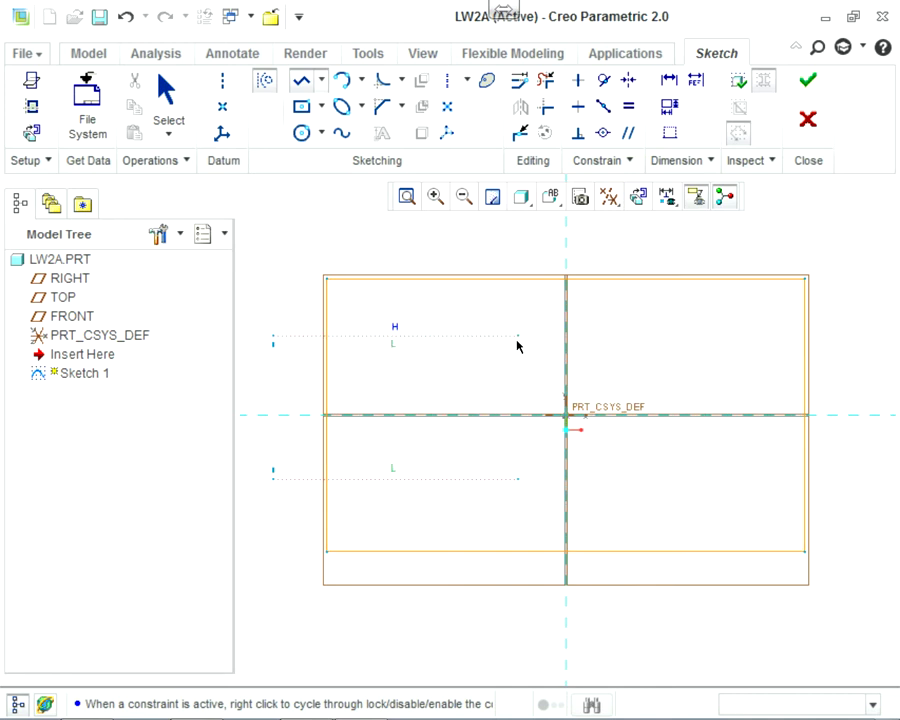
key(alt+Tab)
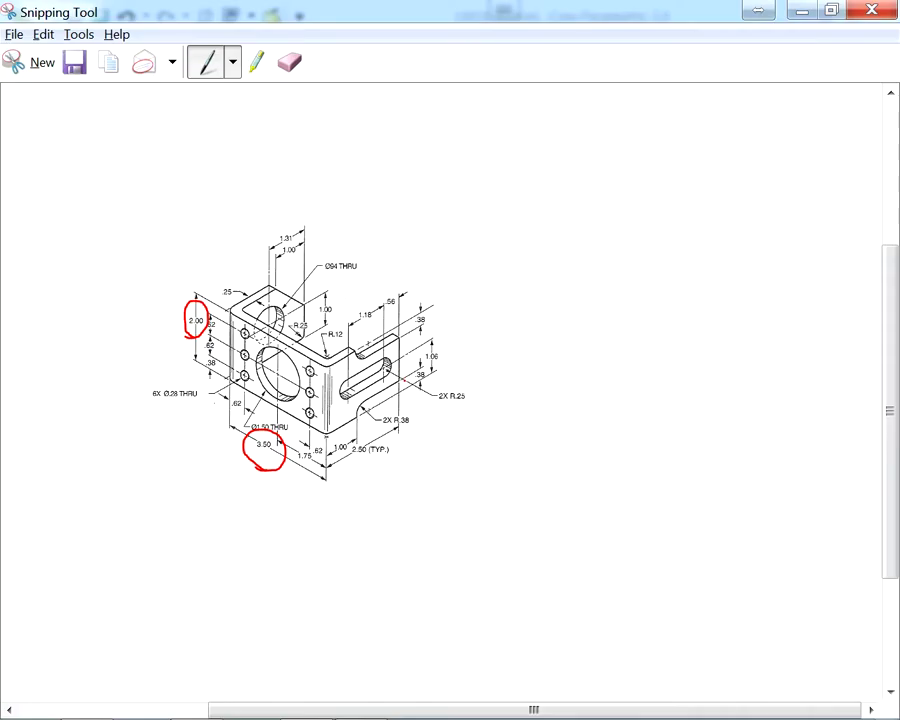
key(alt+Tab)
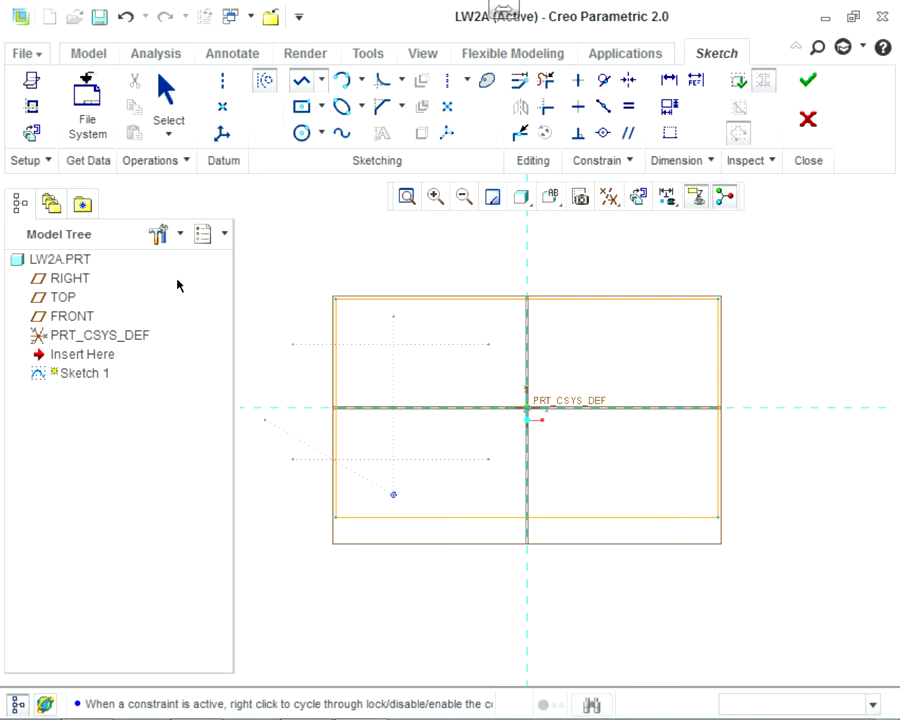
click(162, 94)
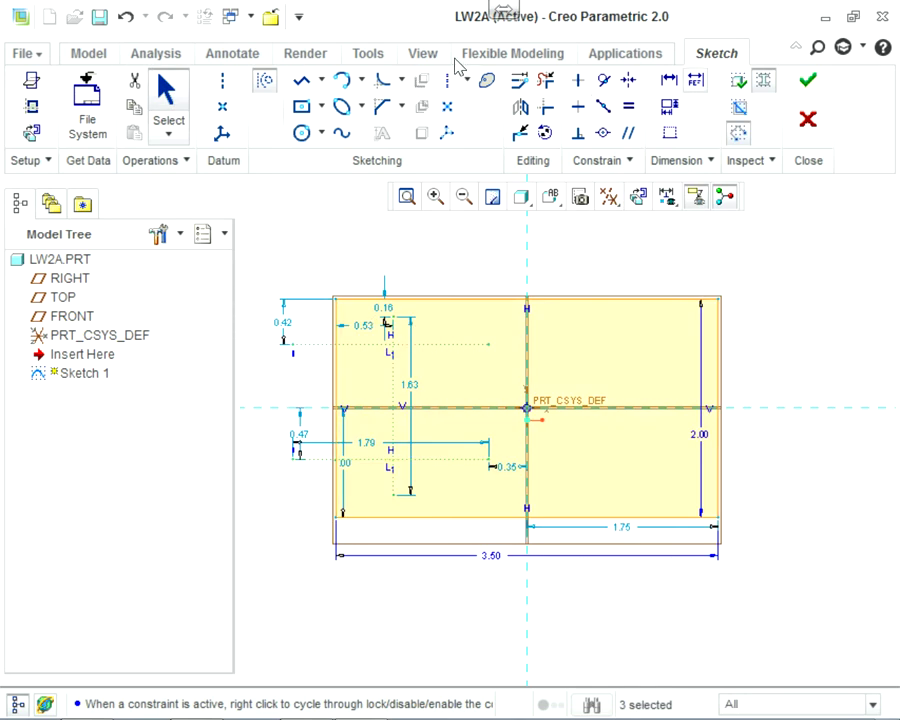
- Dimension the lower horizontal construction line from the rectangle's bottom edge at .38, circling that value on the reference drawing in the Snipping Tool
click(669, 80)
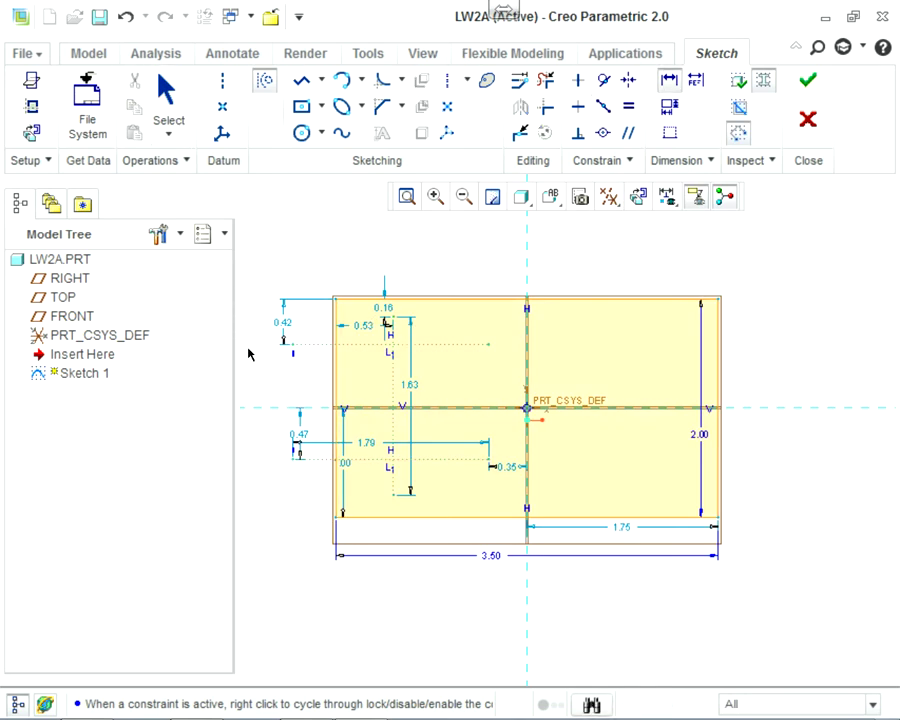
middle_click(162, 321)
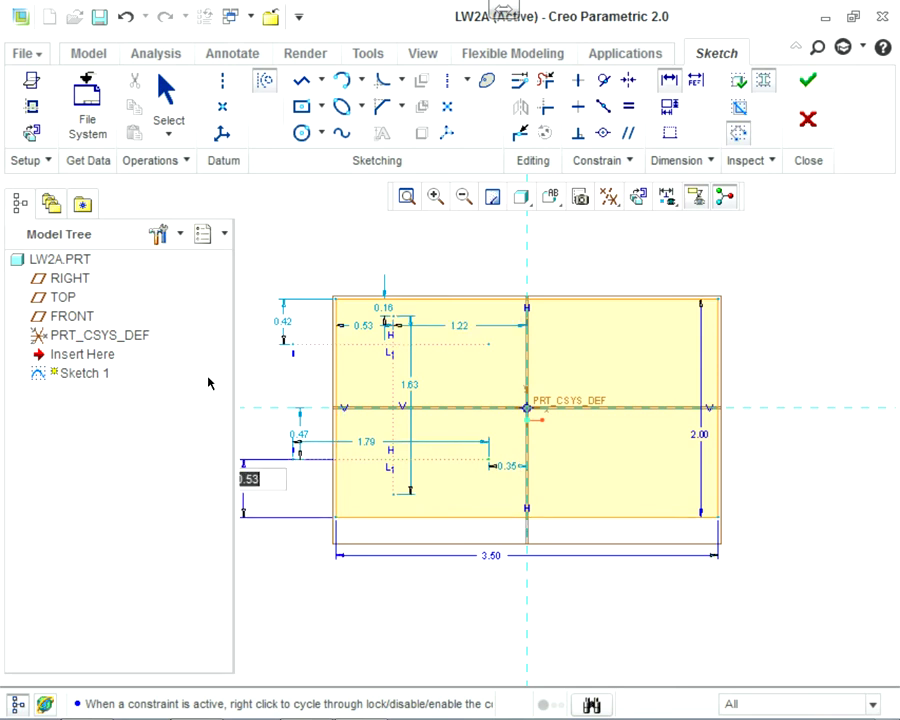
click(323, 572)
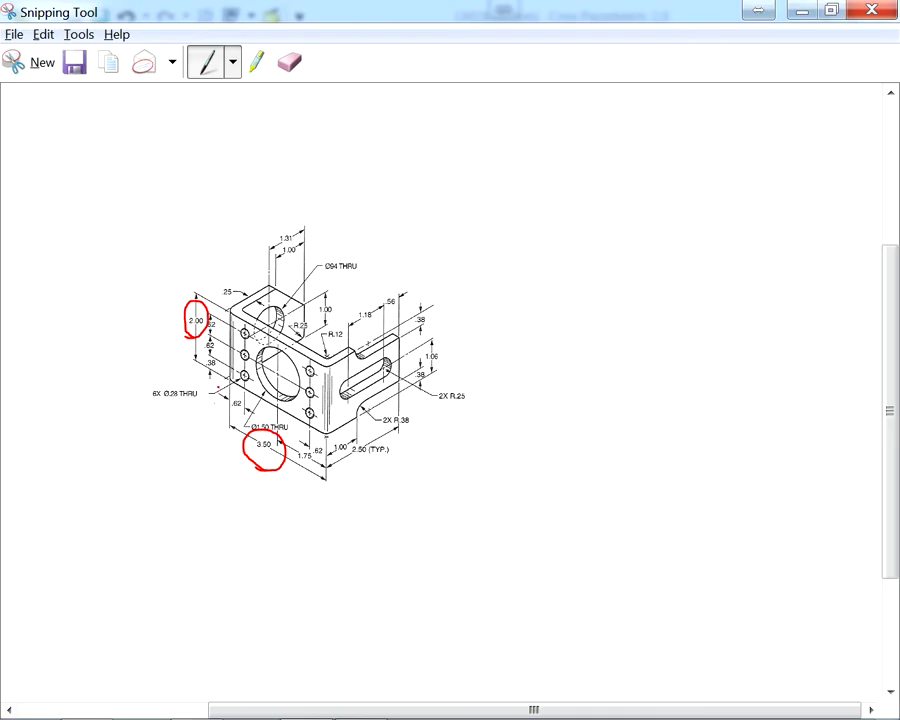
mouse_move(219, 355)
mouse_down()
mouse_move(201, 368)
mouse_move(217, 384)
mouse_up()
key(alt+Tab)
double_click(165, 332)
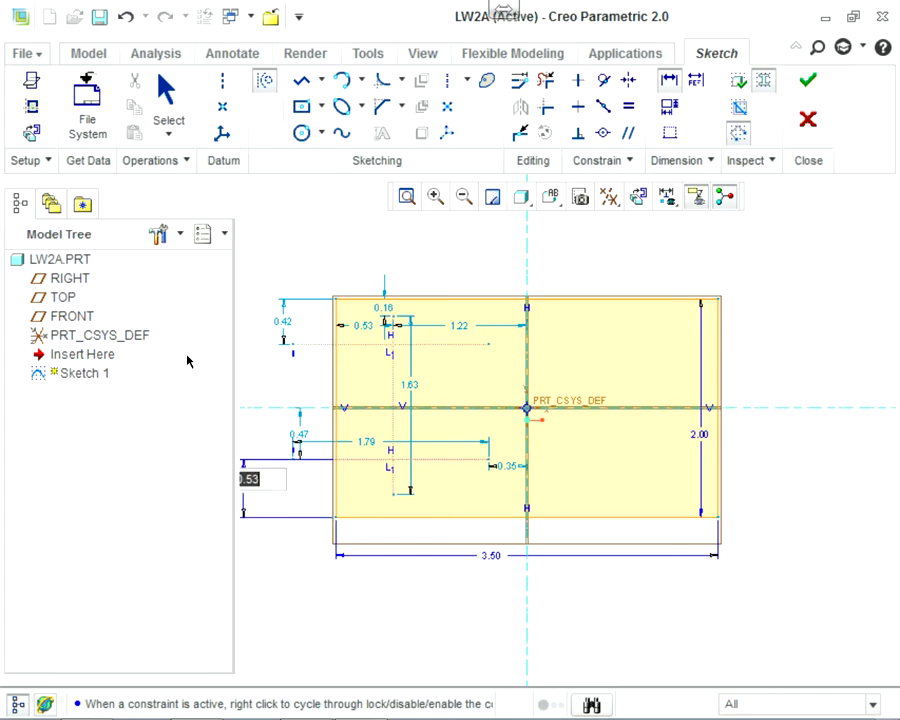
text(.3)
text(8)
key(Return)
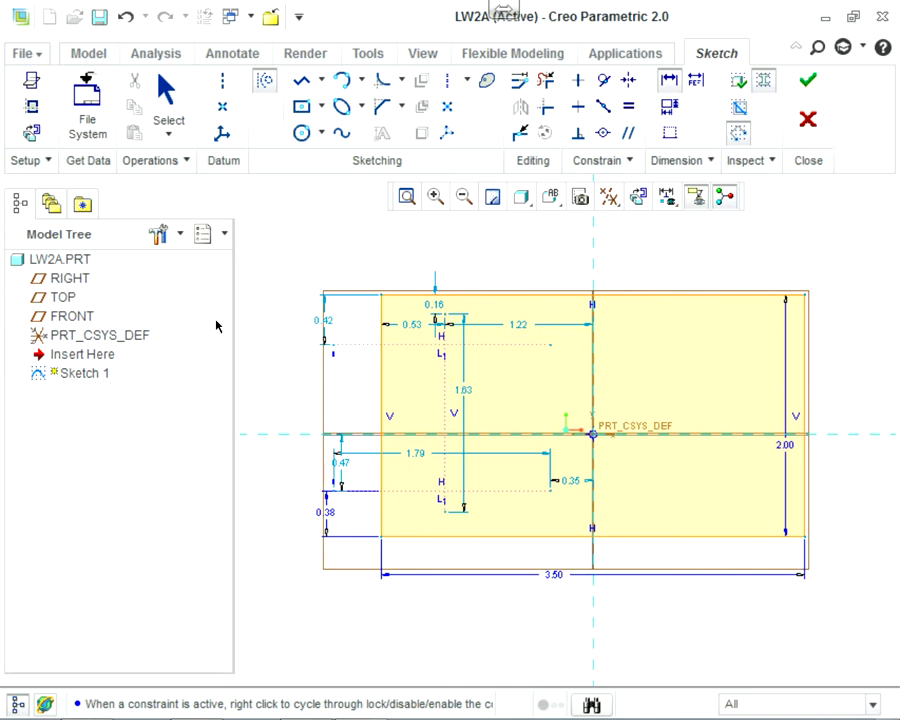
- Check the reference drawing in the Snipping Tool, return to Creo Parametric and set the upper construction line's distance from the rectangle's top edge to .38
key(alt+Tab)
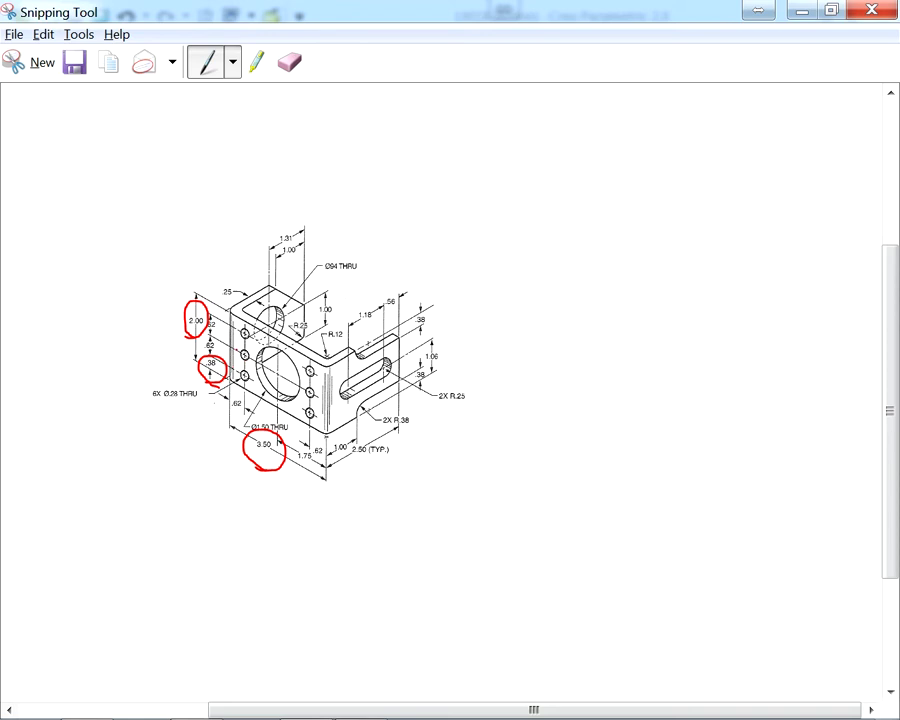
key(alt+Tab)
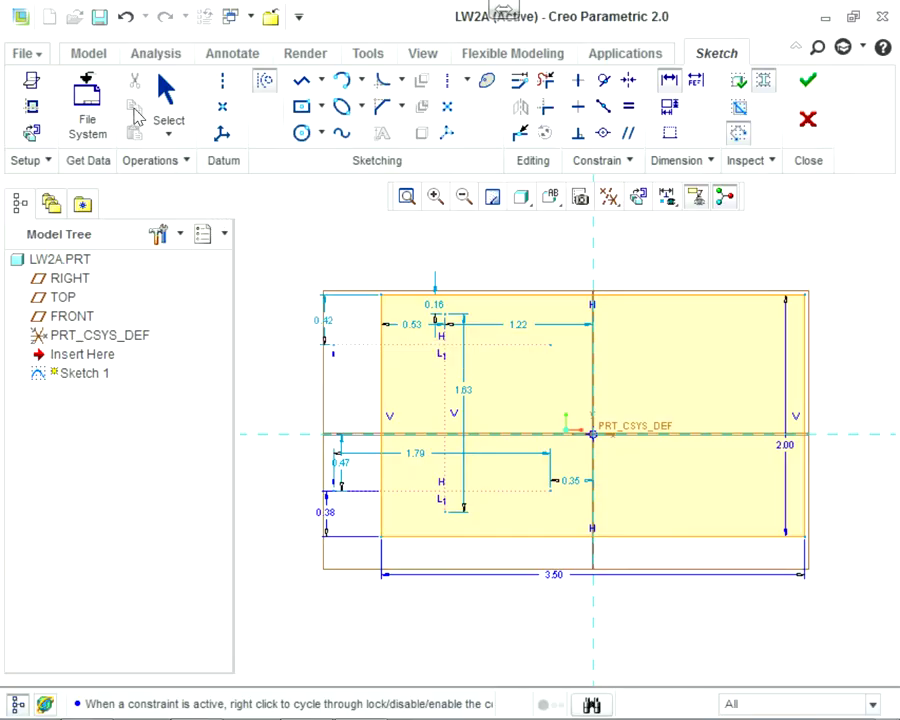
click(168, 105)
drag(324, 321, 313, 321)
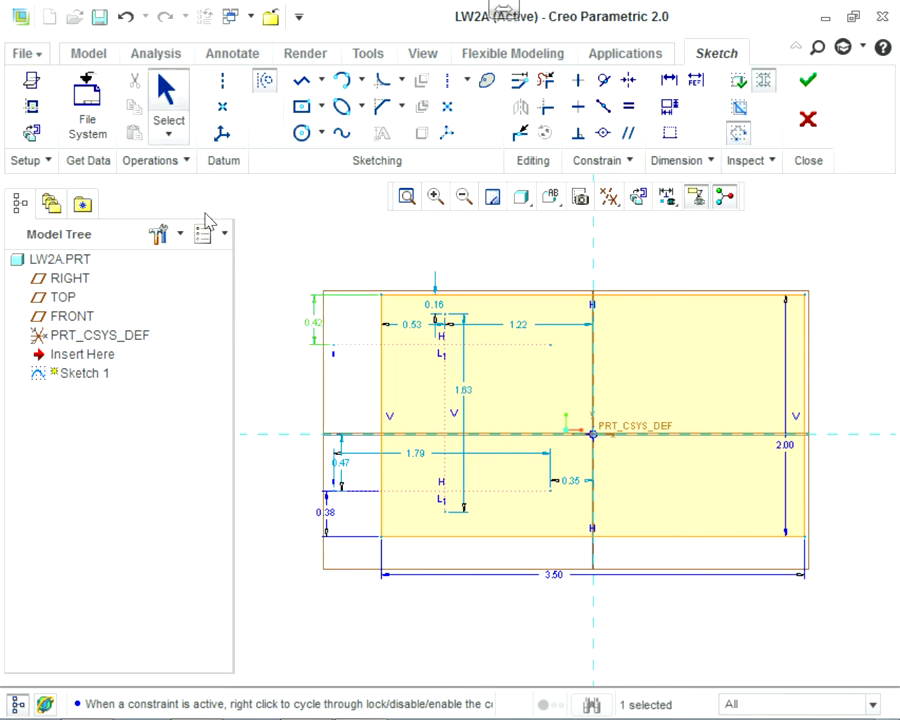
double_click(313, 322)
text(.38)
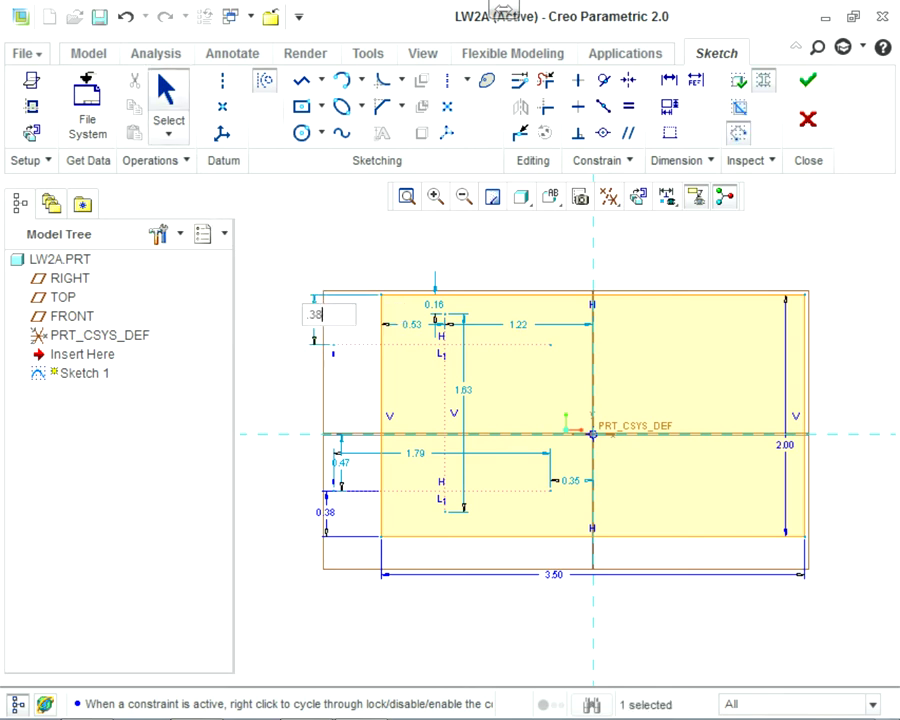
key(Return)
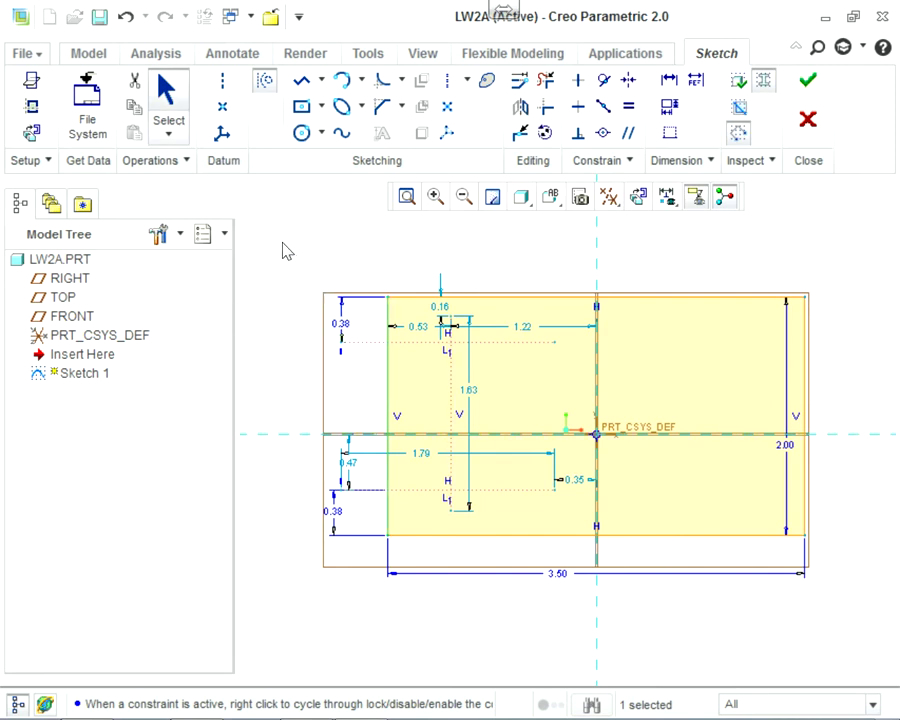
- Circle the .62 hole offset on the Snipping Tool drawing and, in Creo Parametric, dimension the vertical construction line from the rectangle's left edge at .62
key(alt+Tab)
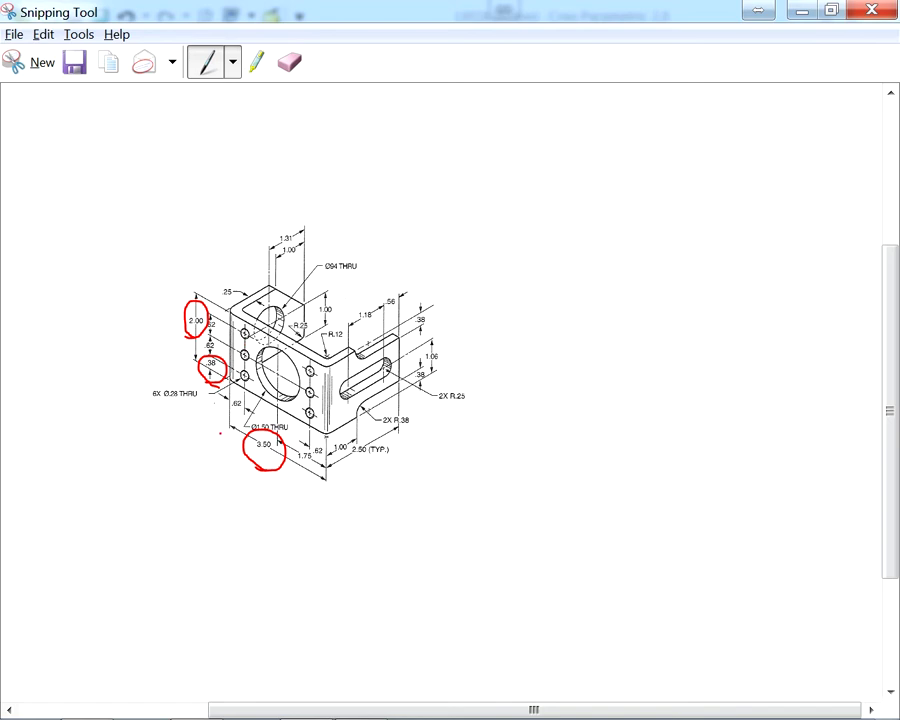
mouse_move(238, 396)
mouse_down()
mouse_move(236, 424)
mouse_move(258, 410)
mouse_up()
key(alt+Tab)
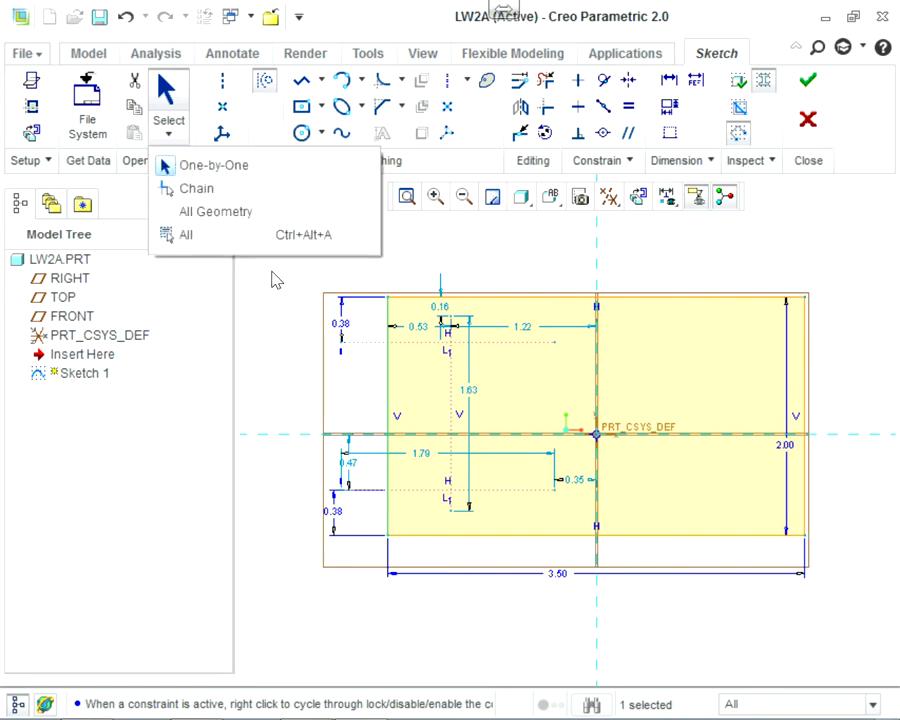
click(284, 209)
middle_click(280, 163)
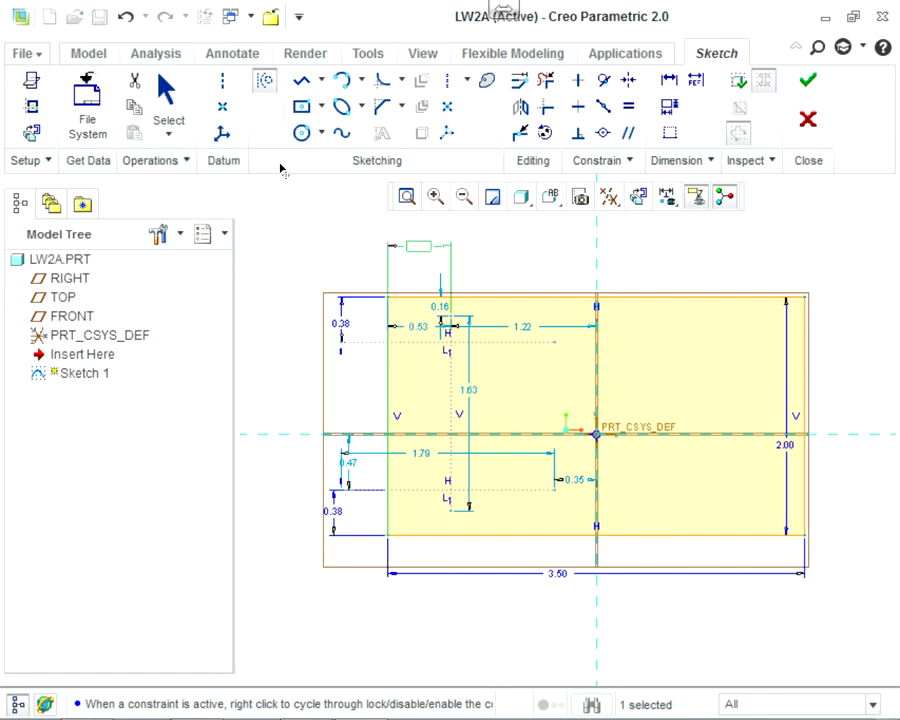
key(BackSpace)
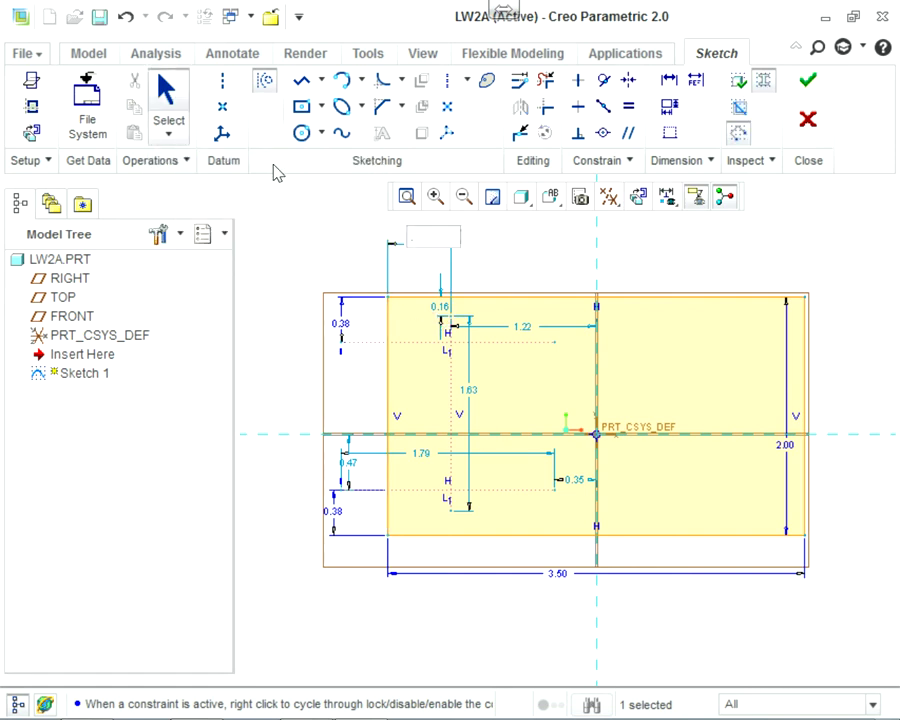
key(Return)
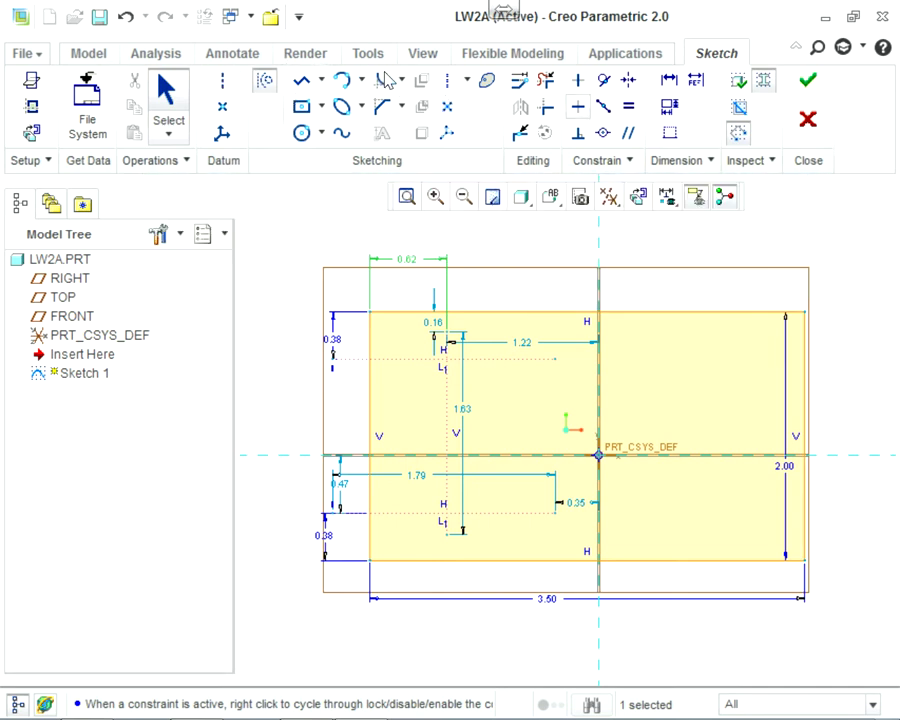
- Dimension the upper horizontal construction line from the horizontal reference axis at .62
click(669, 80)
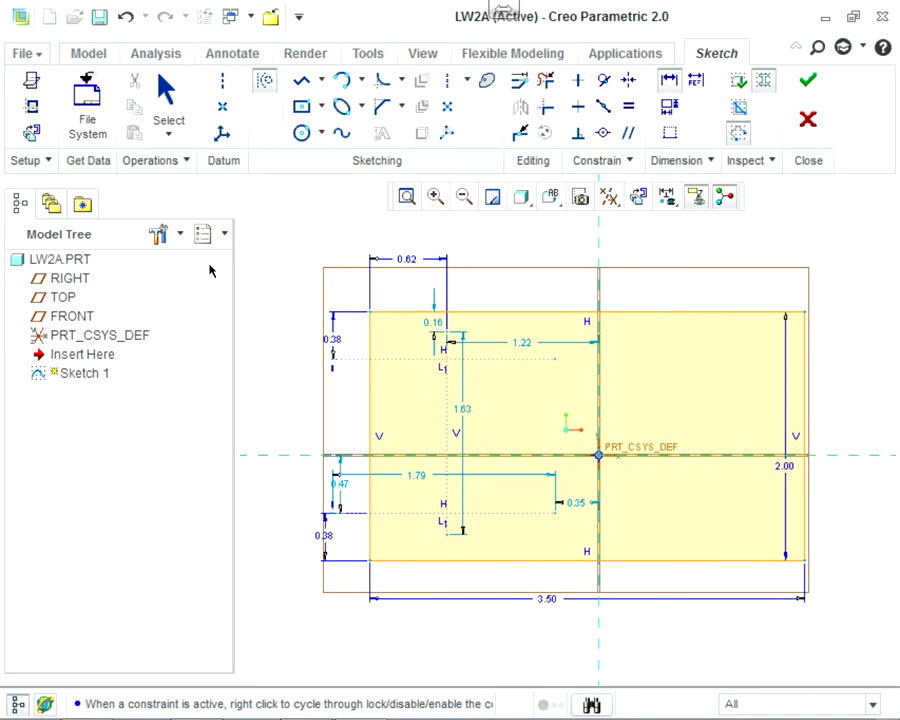
middle_click(263, 397)
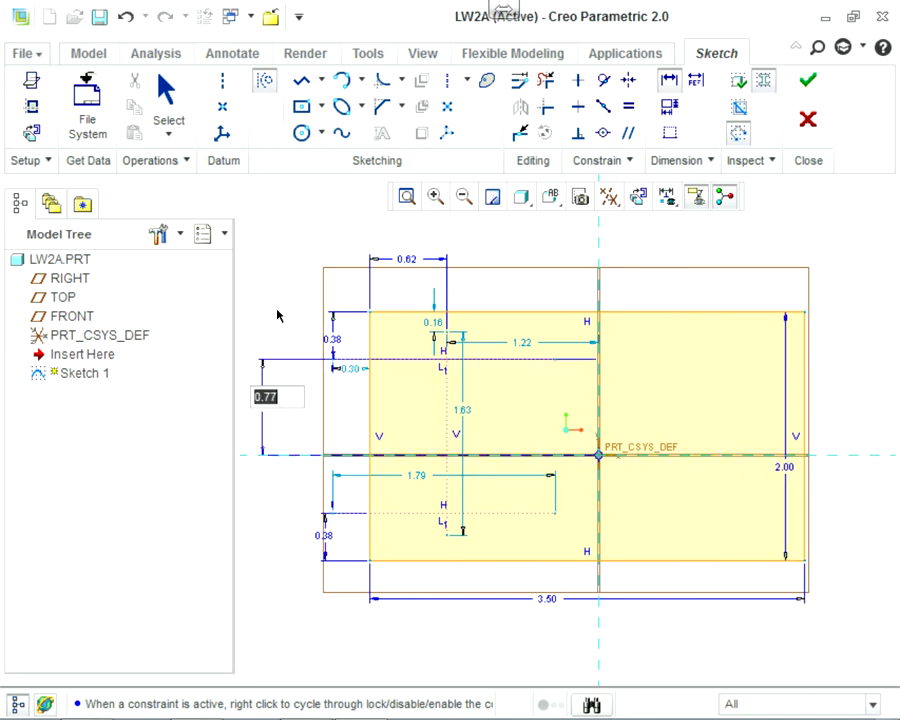
key(BackSpace)
text(.62)
key(Return)
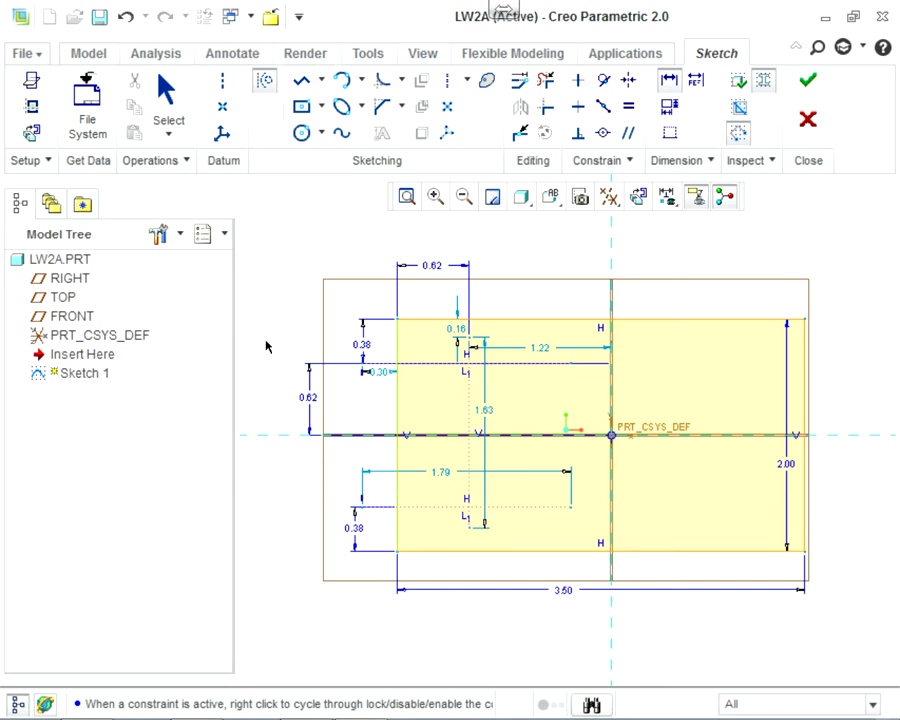
- Dimension the rectangle's left edge from the vertical reference axis at 1.75 to centre the plate horizontally
middle_click(325, 453)
text(1.7)
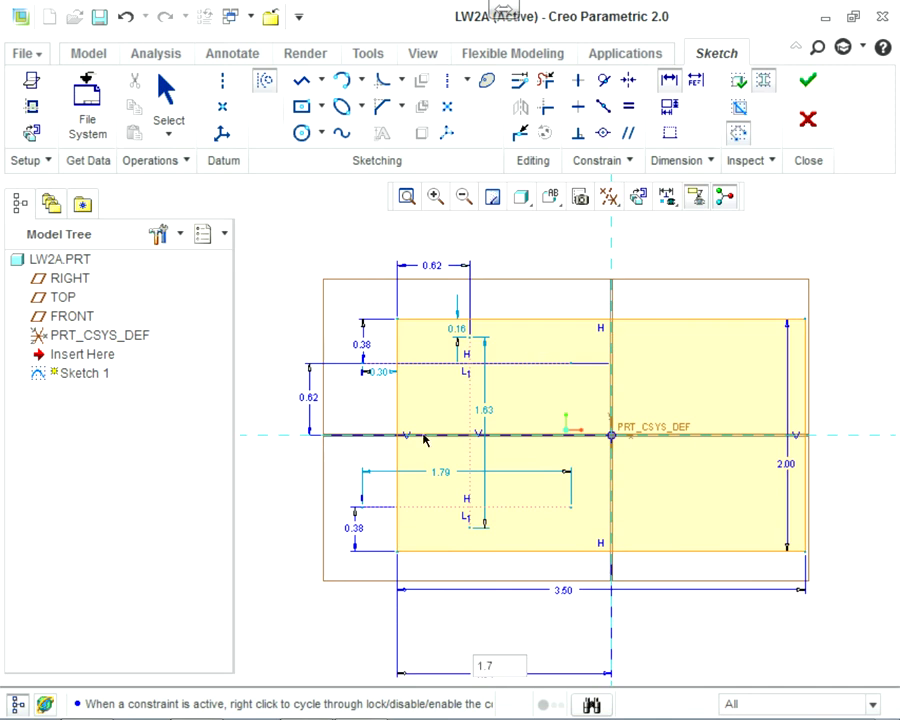
key(Escape)
double_click(330, 452)
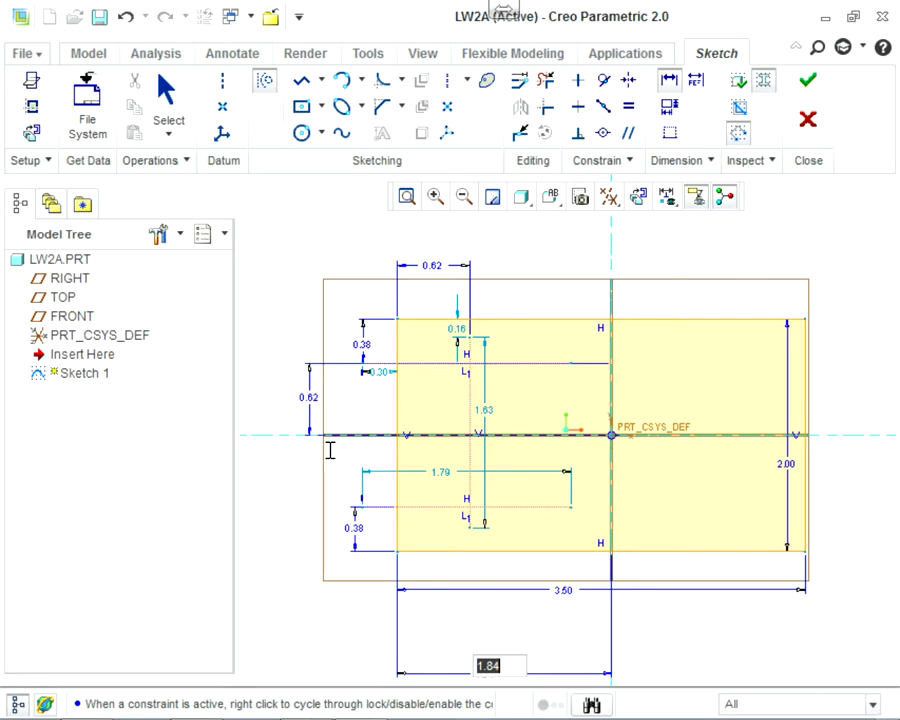
text(1.75)
key(Return)
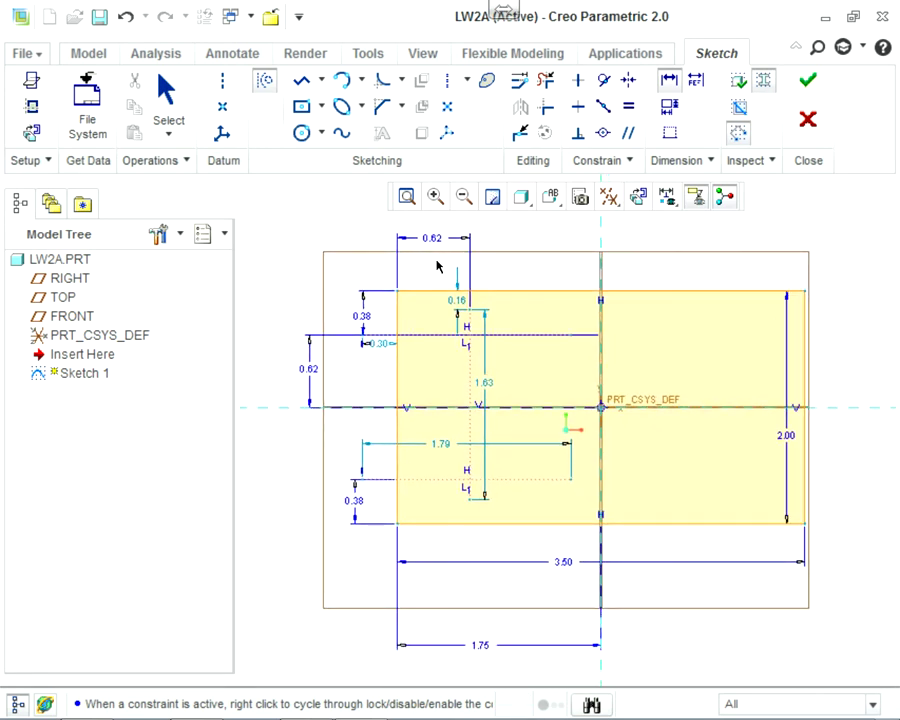
- Turn off construction mode and sketch a circle about 0.27 in diameter where the lower horizontal and vertical construction lines cross
scroll(426, 277, up, 2)
scroll(342, 261, down, 2)
scroll(300, 250, up, 1)
scroll(403, 268, up, 1)
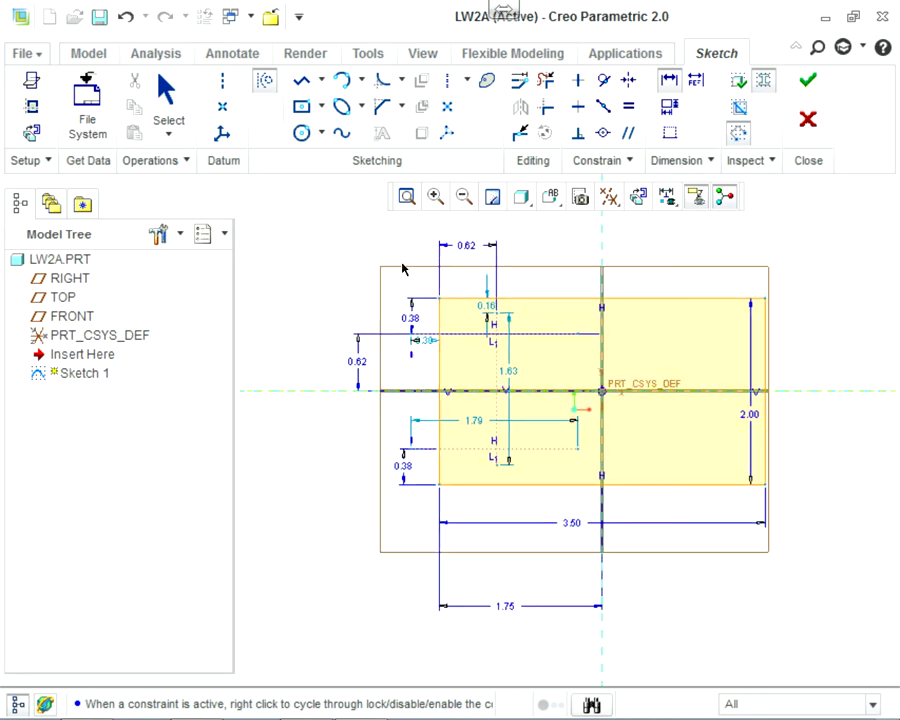
scroll(470, 266, down, 2)
scroll(705, 401, up, 1)
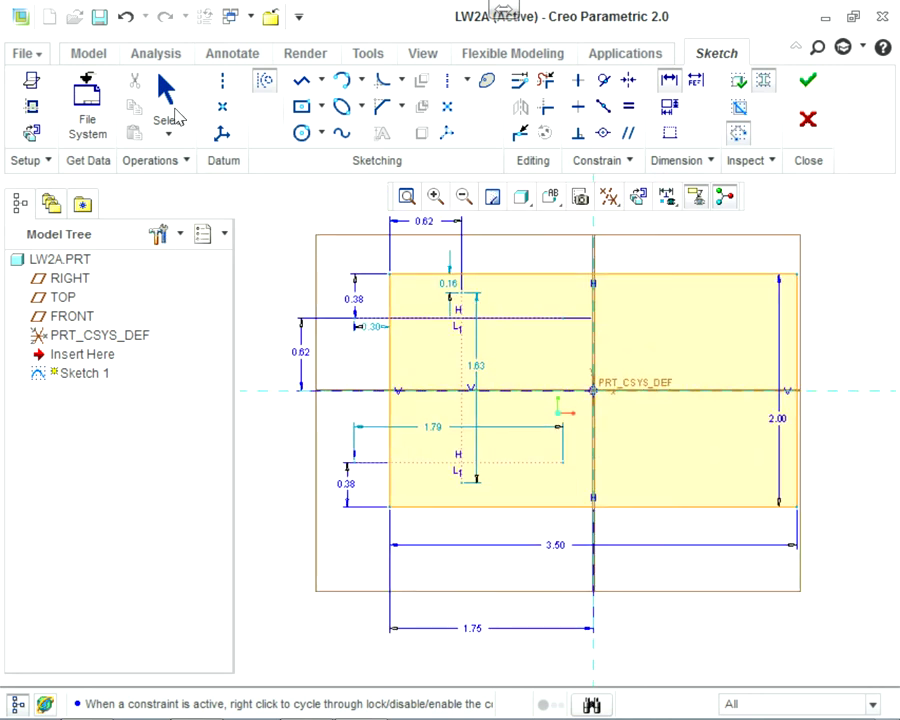
click(302, 134)
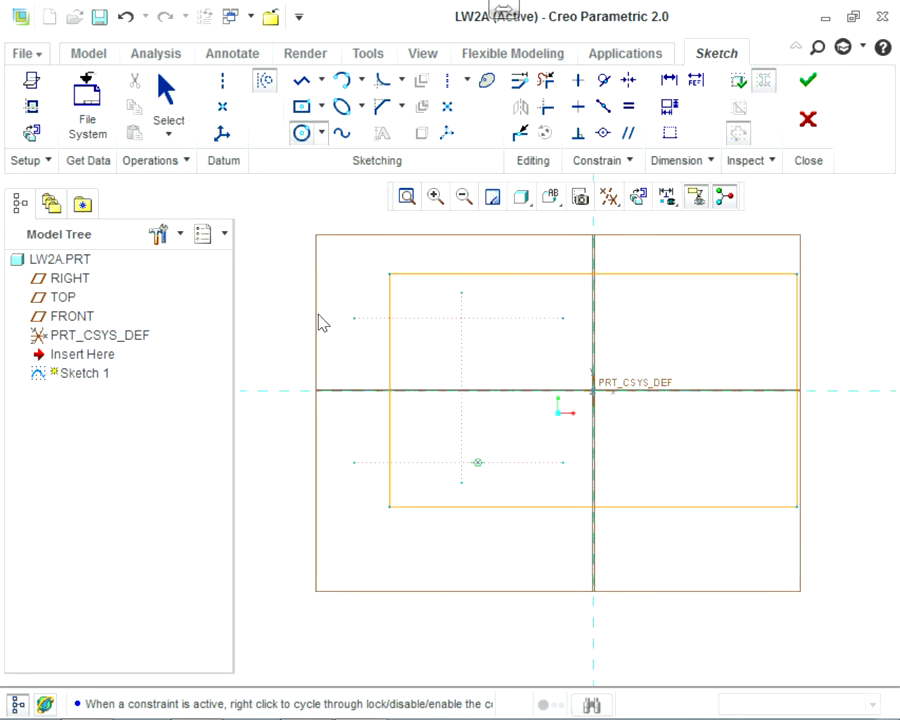
scroll(320, 317, down, 3)
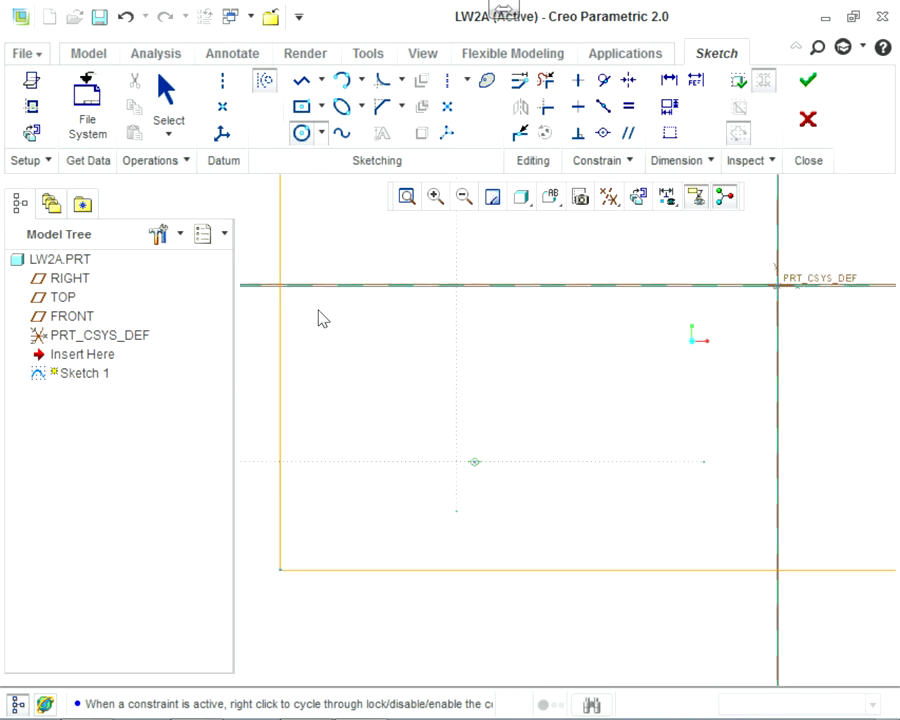
click(307, 308)
click(262, 81)
click(307, 312)
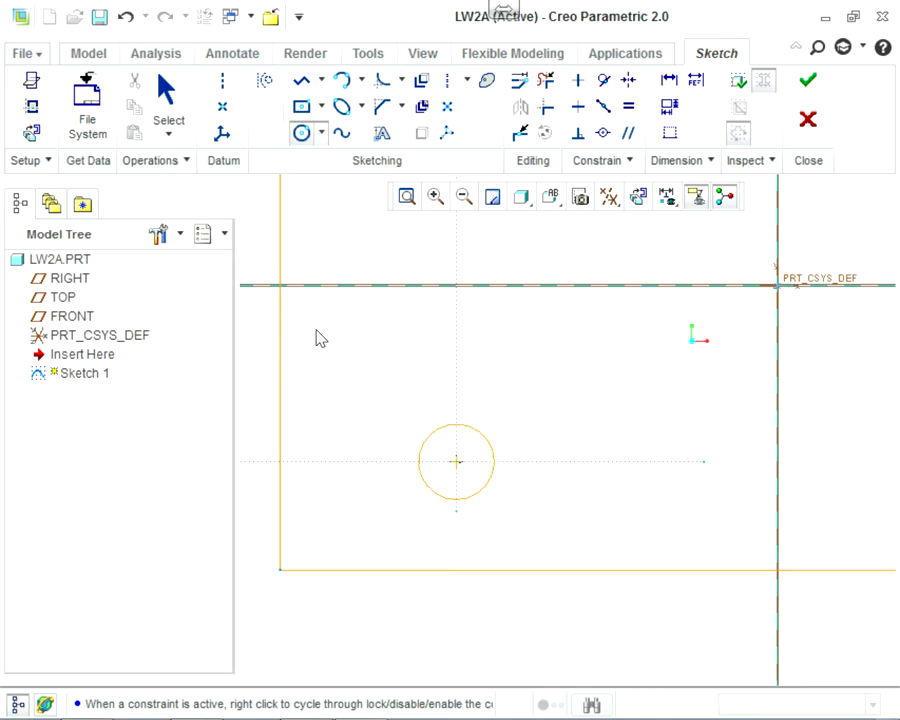
- Sketch two more circles of equal radius on the vertical construction line, at the horizontal reference axis and at the upper construction line
click(316, 329)
click(308, 193)
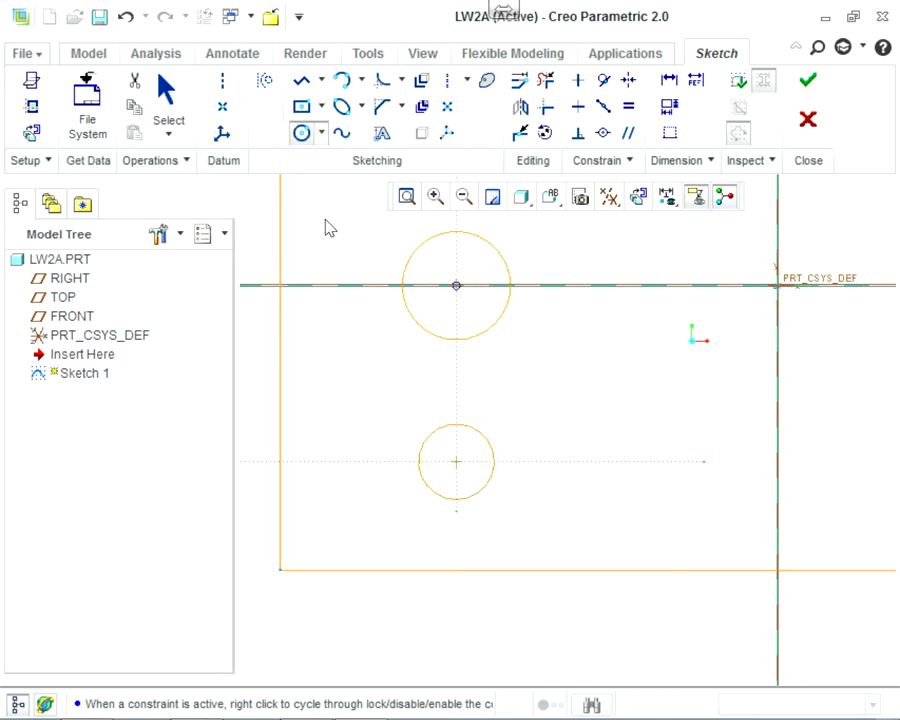
click(320, 211)
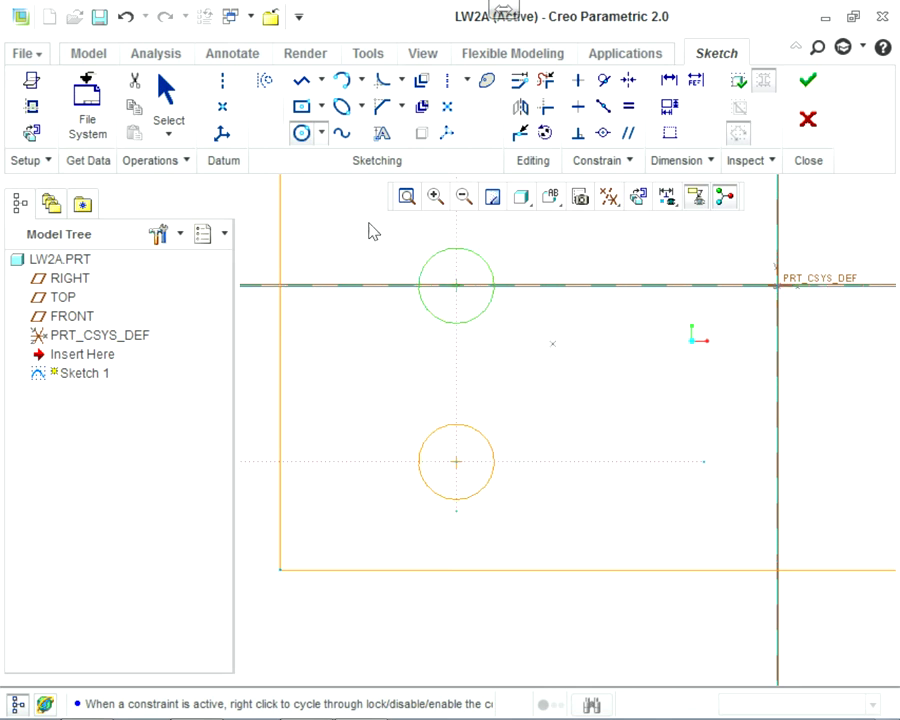
scroll(369, 223, up, 3)
scroll(424, 292, up, 2)
scroll(380, 215, up, 4)
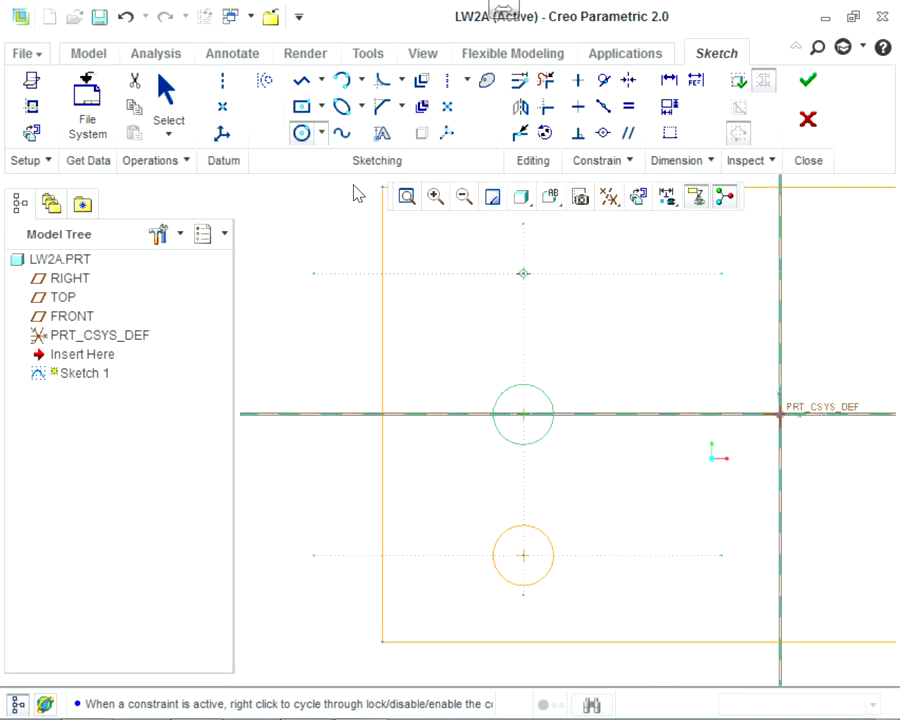
key(ctrl+v)
click(362, 199)
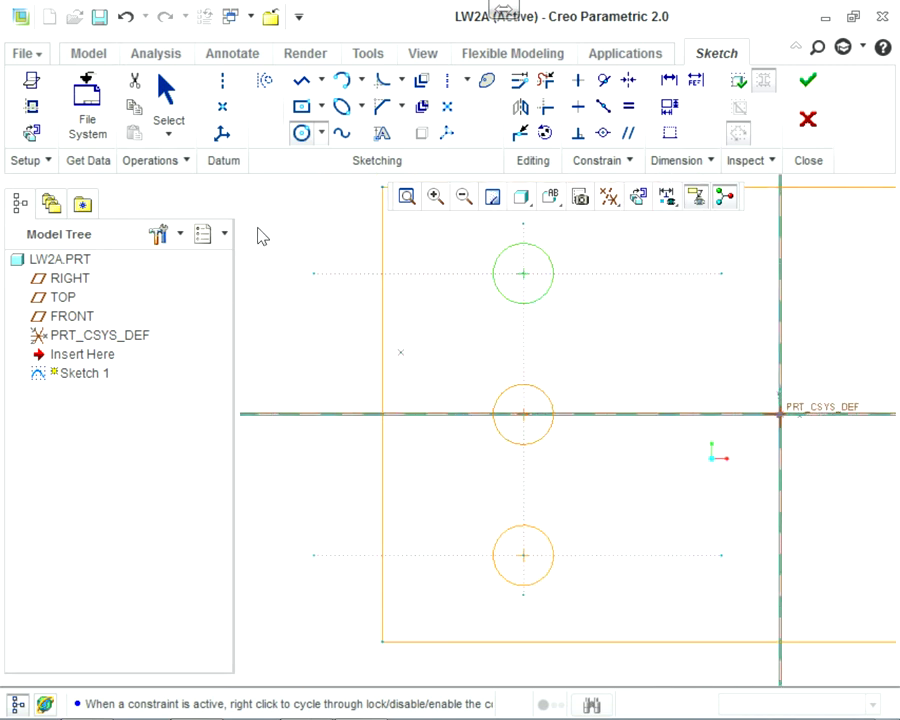
click(168, 98)
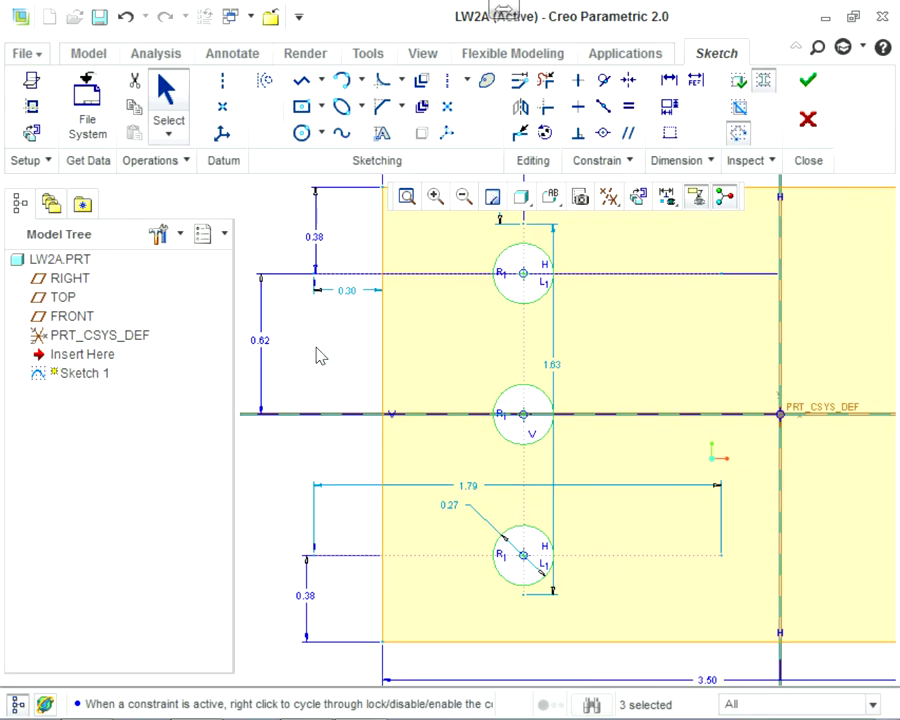
- Mark the Ø.28 hole size on the Snipping Tool drawing and set the three equal circles' diameter to .28 in Creo Parametric
key(alt+Tab)
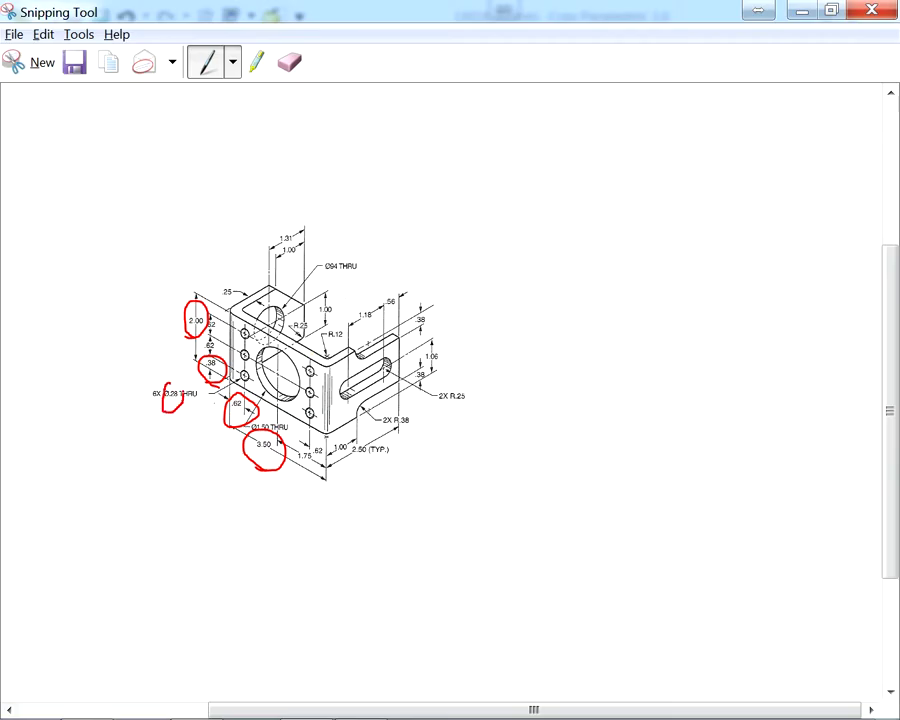
key(alt+Tab)
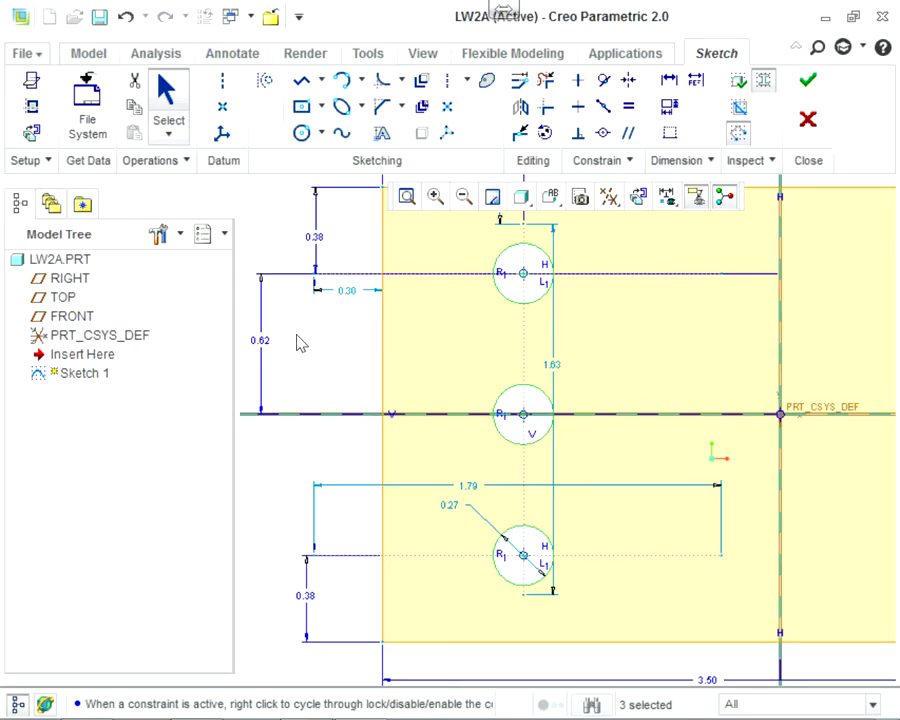
double_click(450, 505)
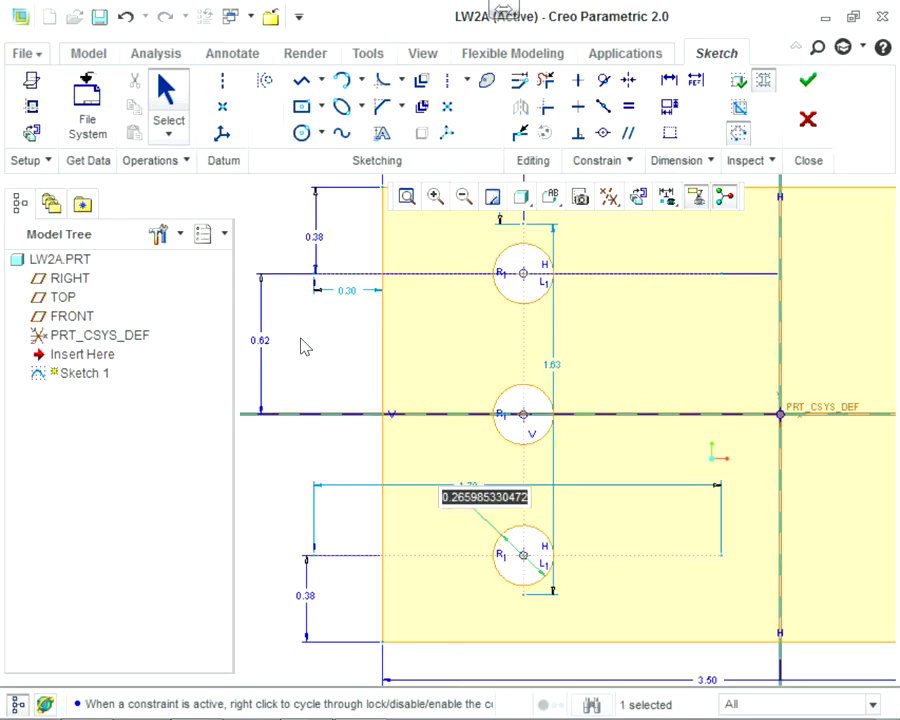
key(BackSpace)
text(.28)
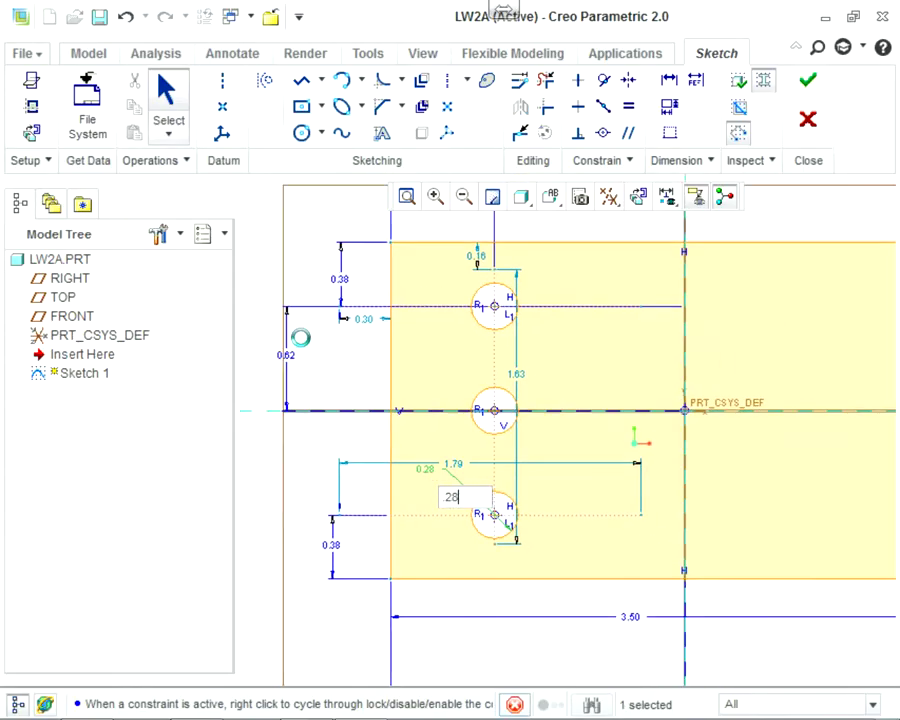
key(Return)
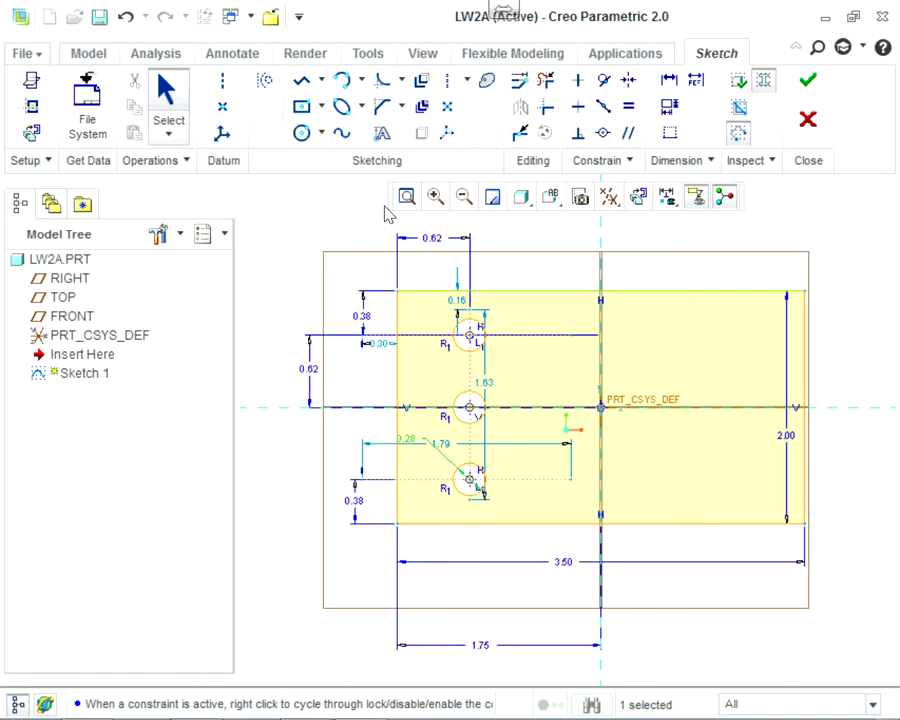
- Sketch a vertical centerline along the vertical reference axis through the middle of the rectangle
scroll(333, 239, up, 2)
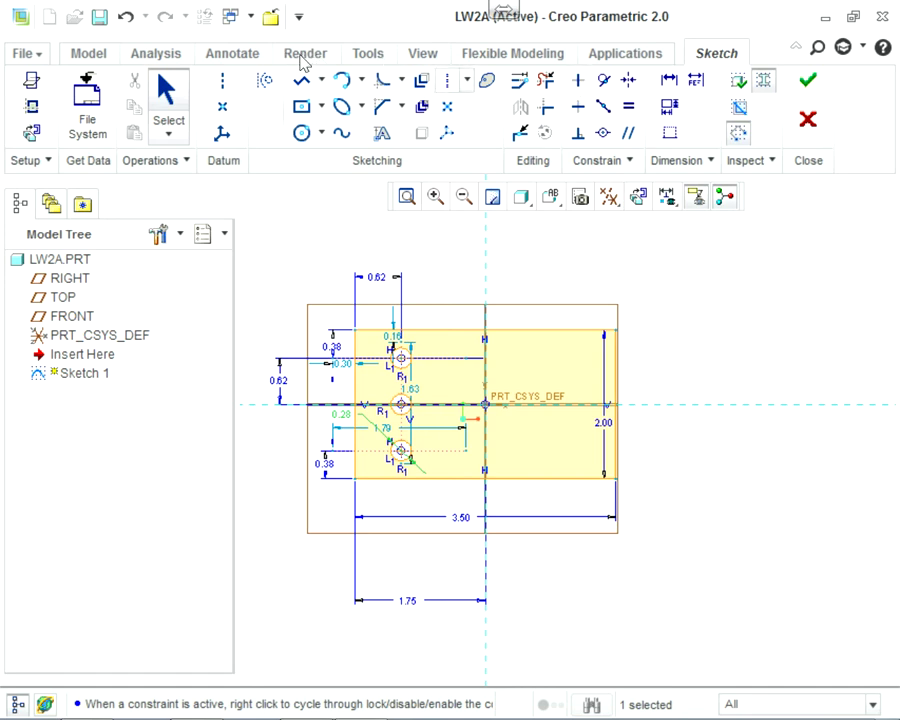
click(448, 80)
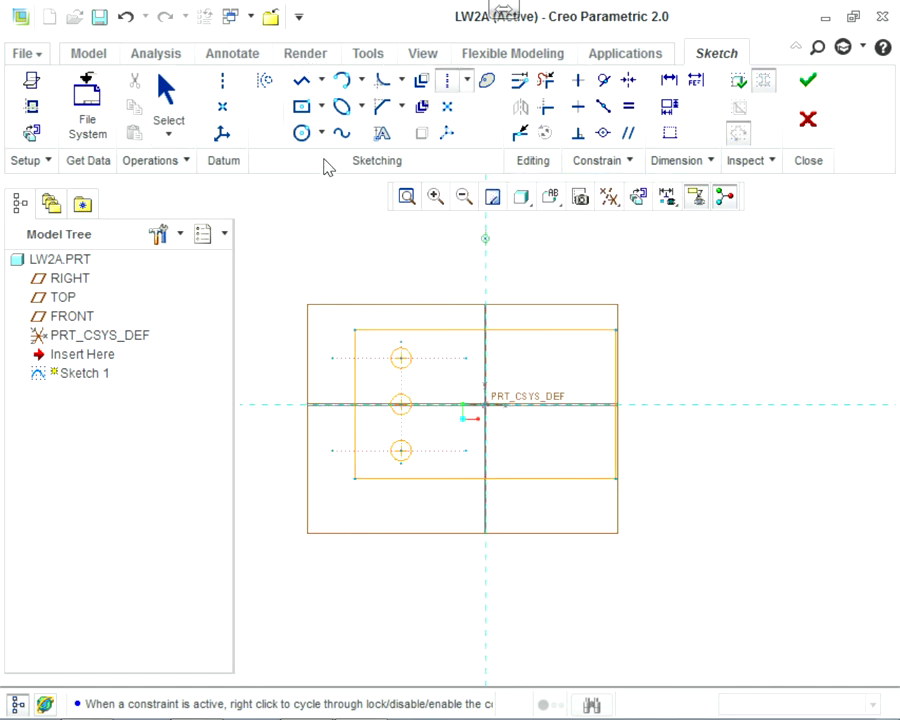
click(485, 238)
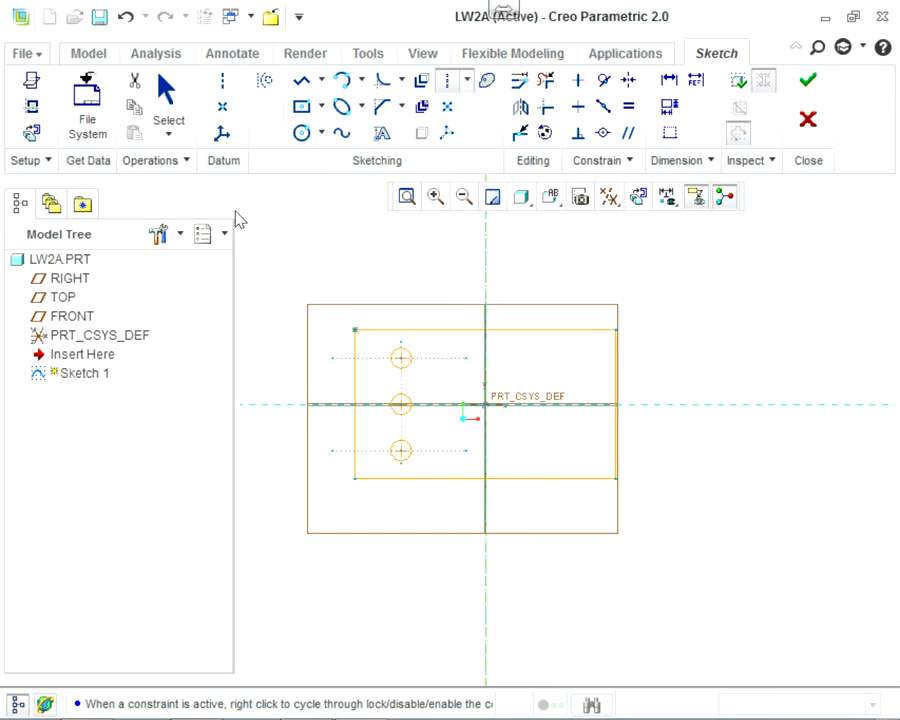
click(150, 112)
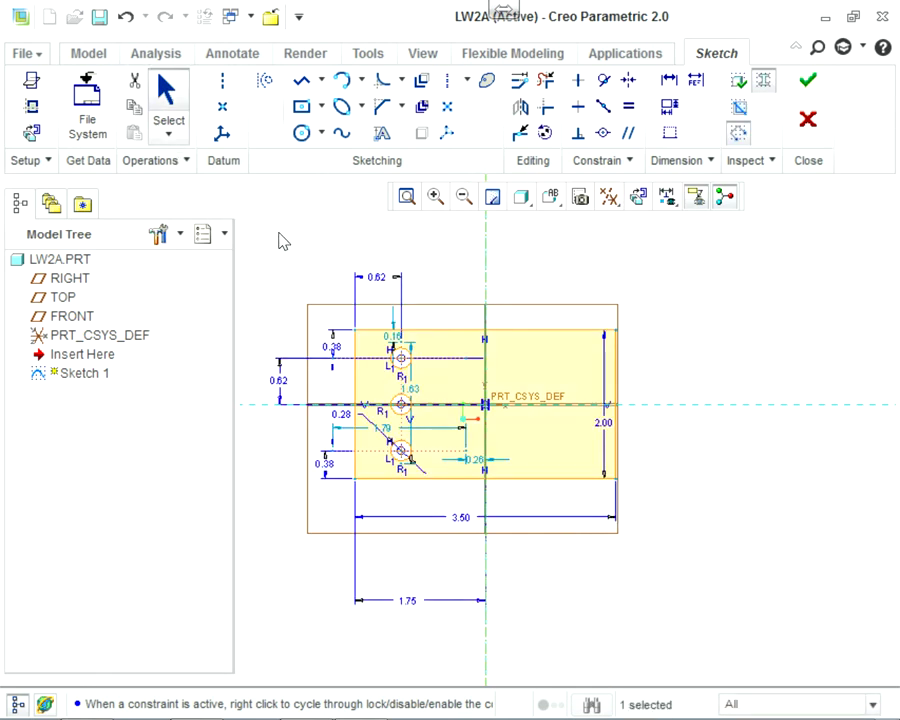
- Mirror the three .28 circles across the vertical centerline to the other half of the plate
scroll(418, 355, up, 2)
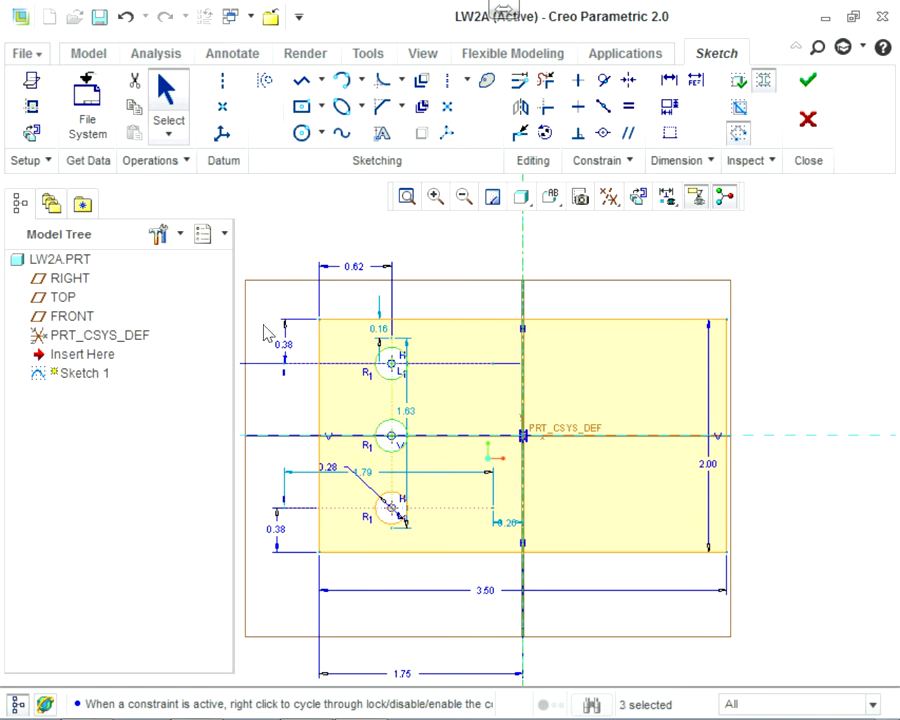
click(520, 107)
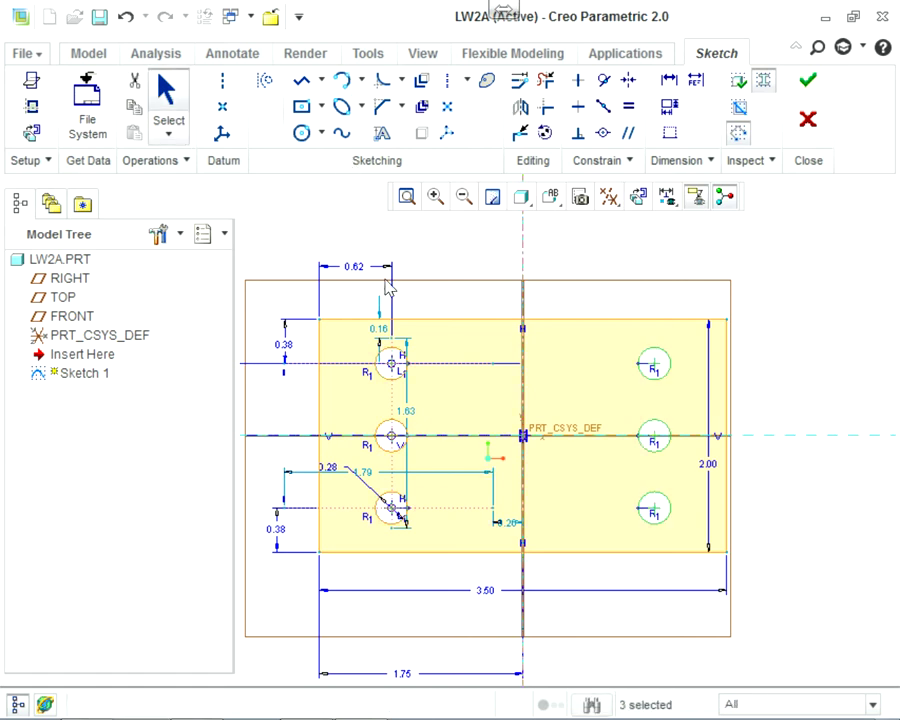
scroll(404, 243, up, 2)
scroll(287, 242, down, 2)
scroll(300, 241, down, 3)
scroll(416, 243, up, 3)
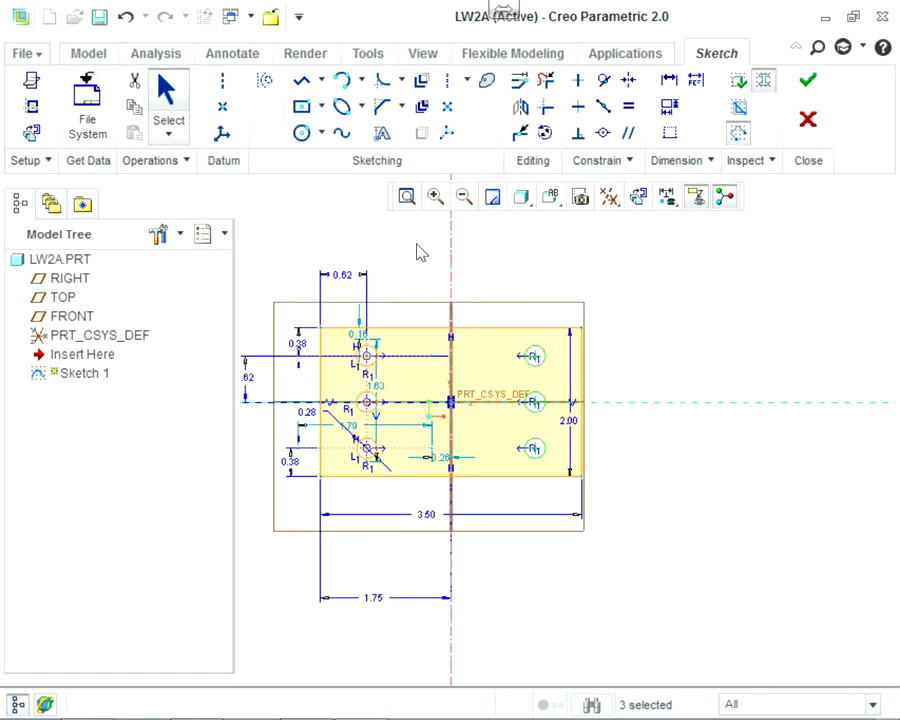
scroll(250, 236, down, 2)
scroll(358, 277, down, 2)
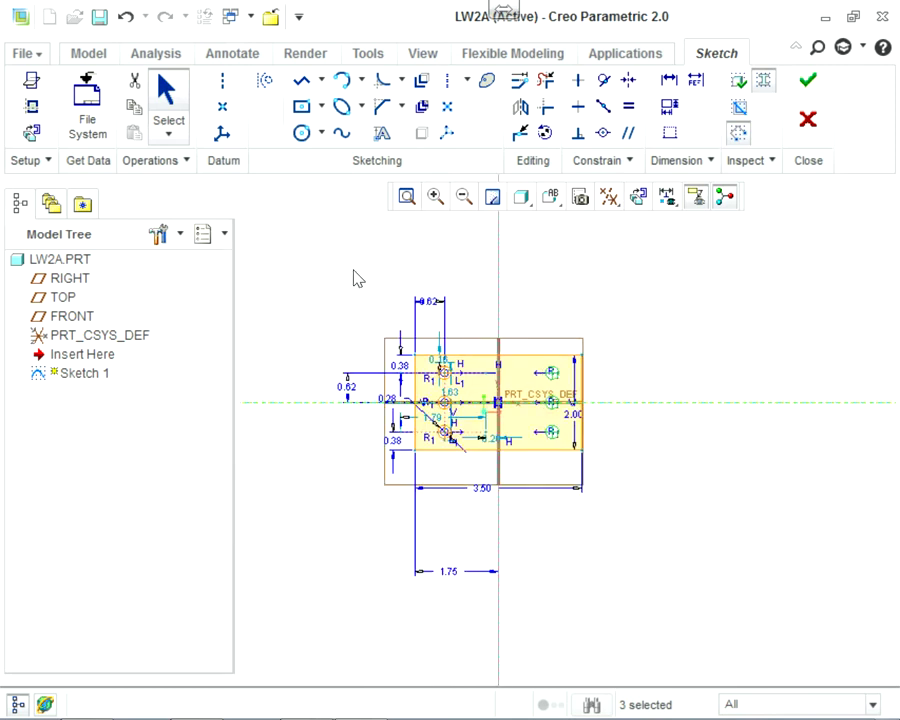
scroll(295, 269, up, 2)
- Mark the .25 plate thickness on the Snipping Tool drawing and finish the plate sketch in Creo Parametric
key(alt+Tab)
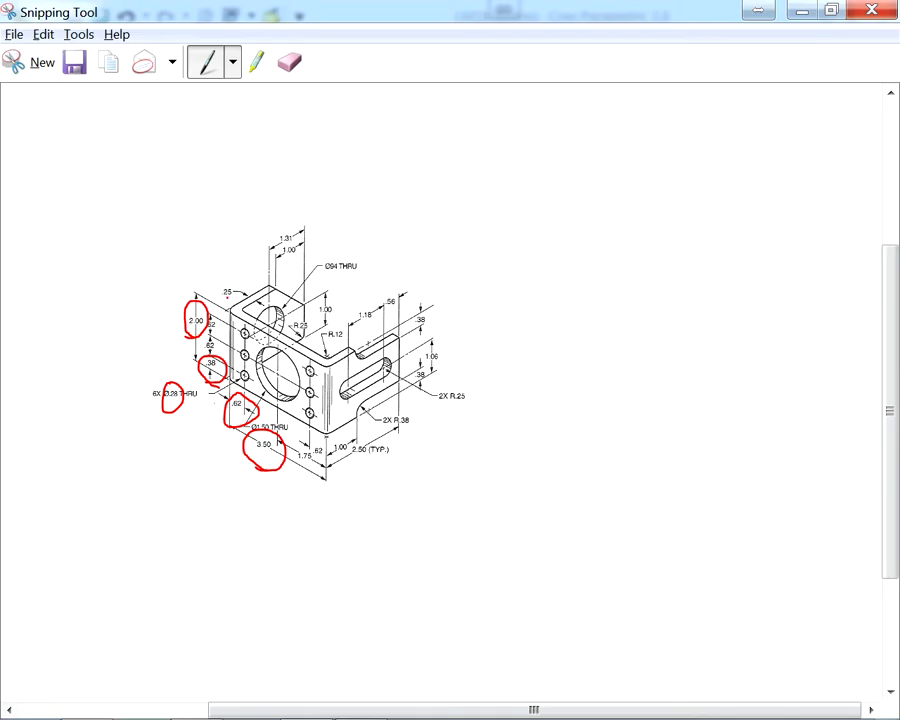
scroll(625, 185, down, 2)
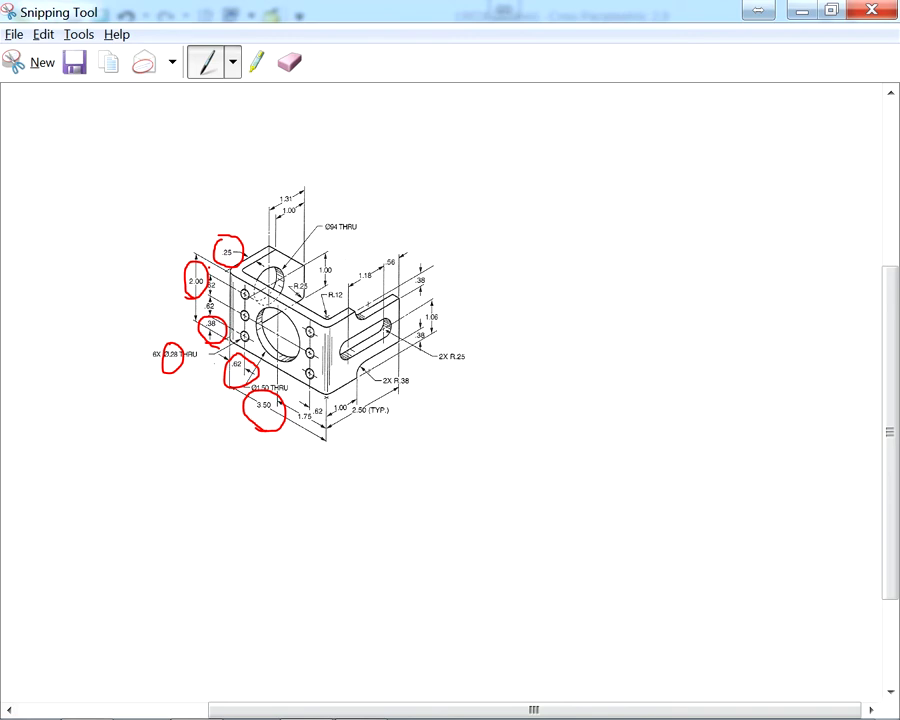
key(alt+Tab)
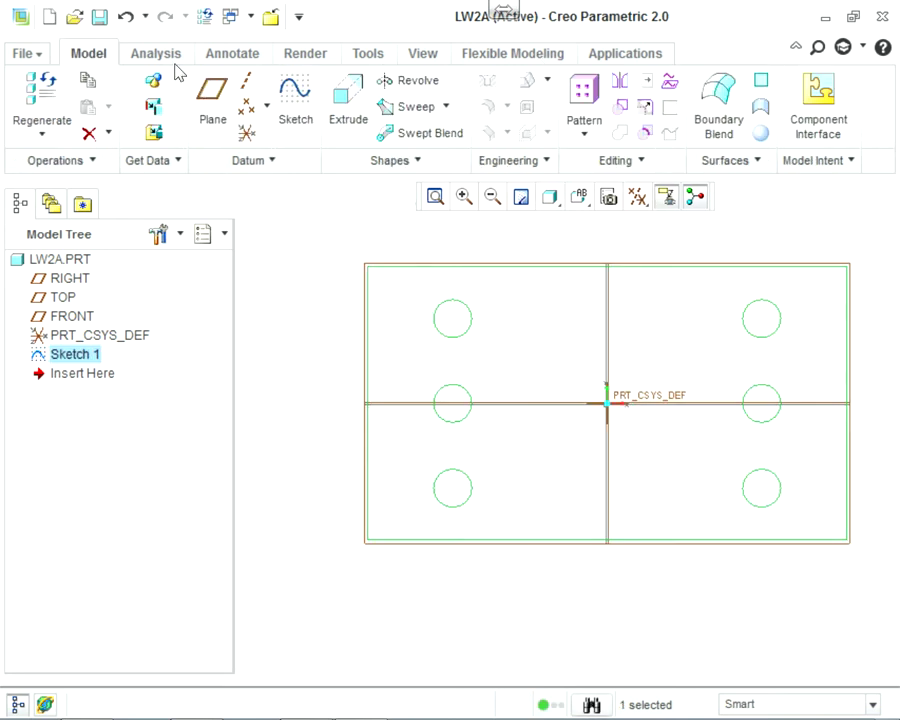
- Extrude the plate sketch to a depth of 0.25 as a solid with the six through holes
click(343, 95)
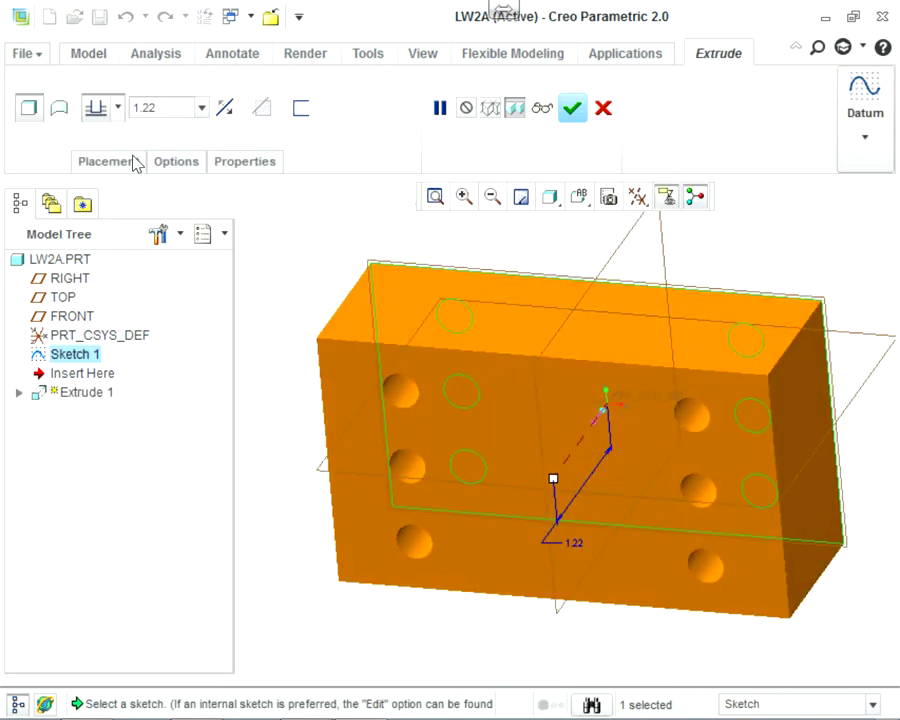
key(BackSpace)
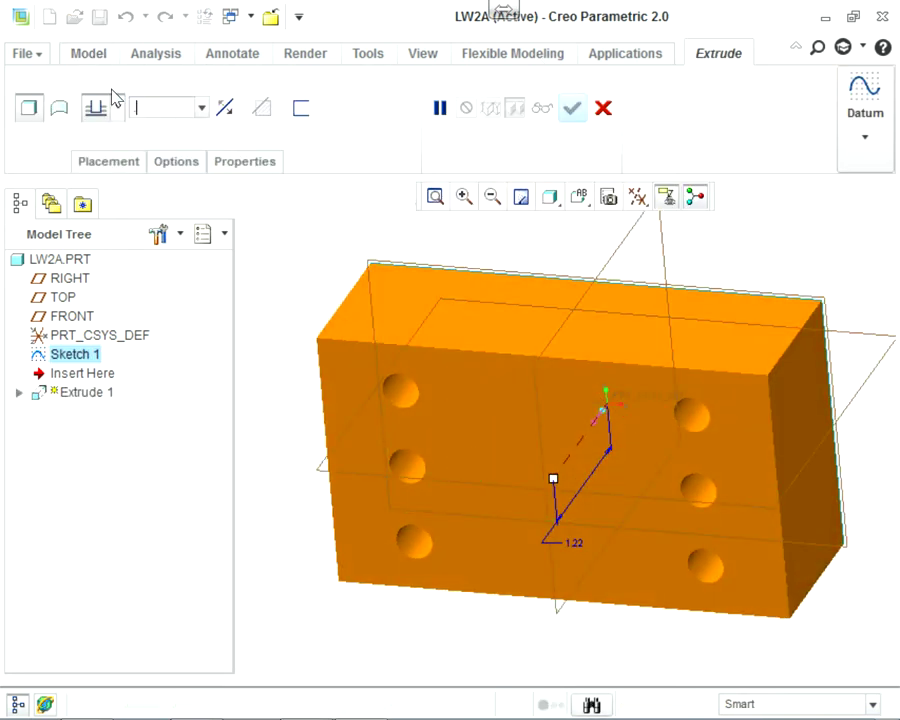
text(25)
key(Return)
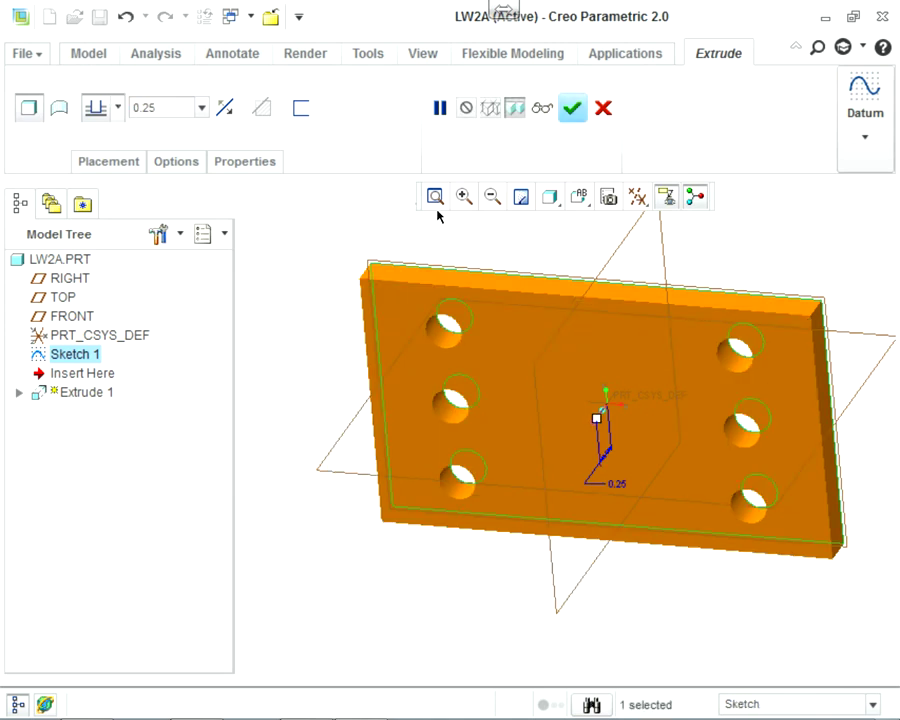
middle_drag(436, 212, 690, 341)
scroll(458, 290, down, 2)
scroll(619, 275, up, 4)
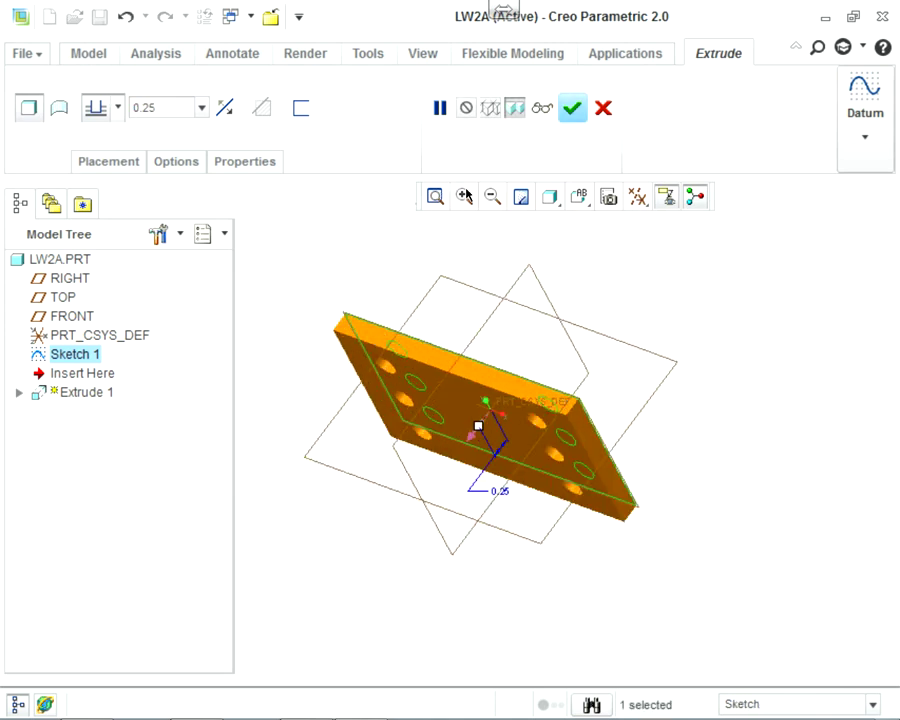
click(572, 108)
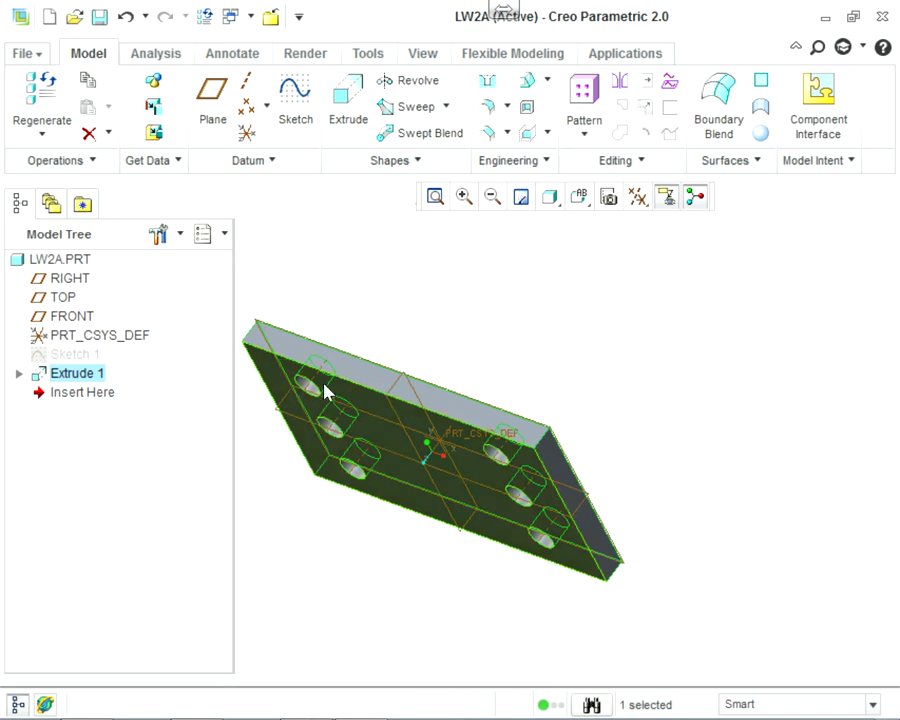
- Start a new sketch on the plate's back face with the model in the BACK orientation
middle_drag(323, 384, 239, 257)
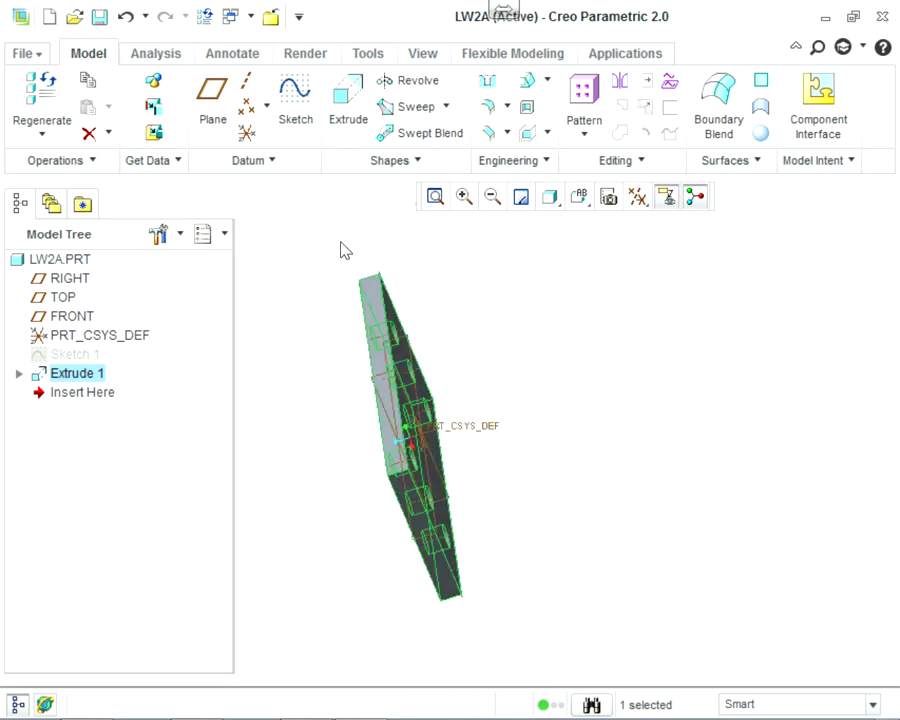
middle_drag(344, 249, 342, 279)
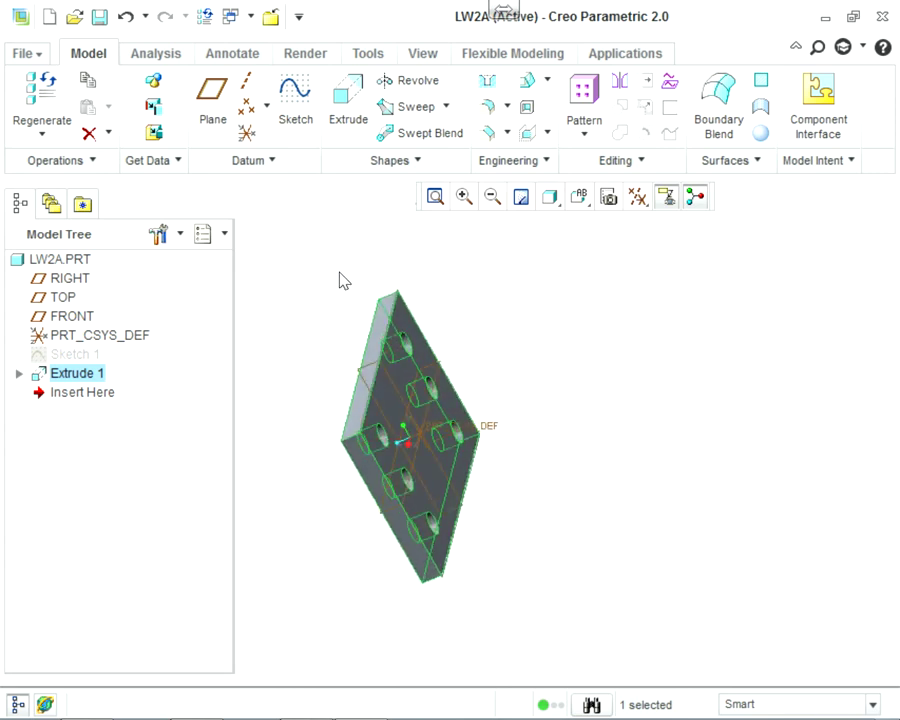
click(268, 258)
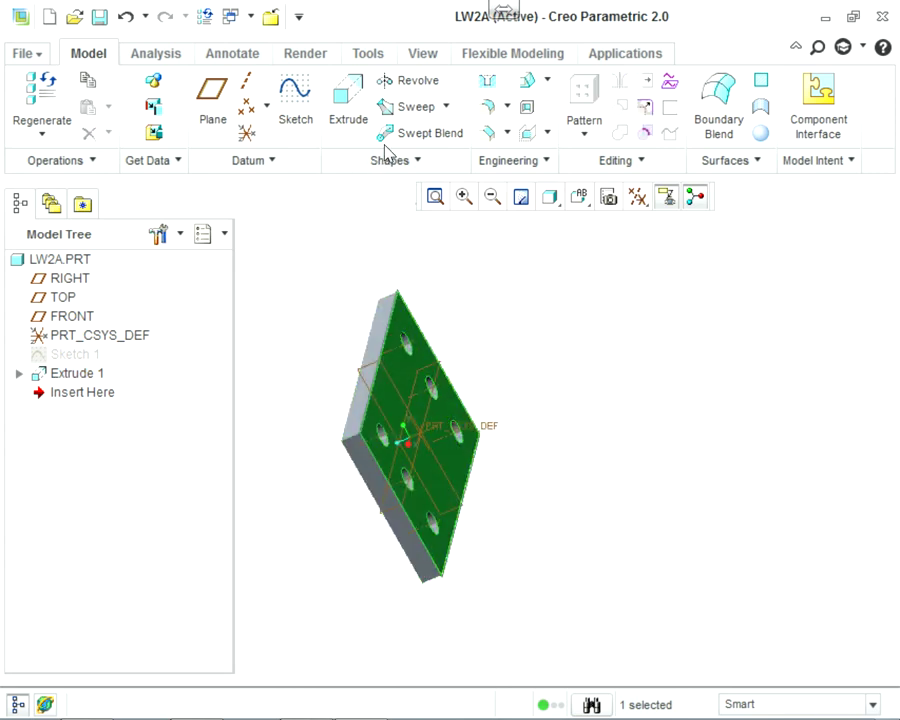
click(579, 196)
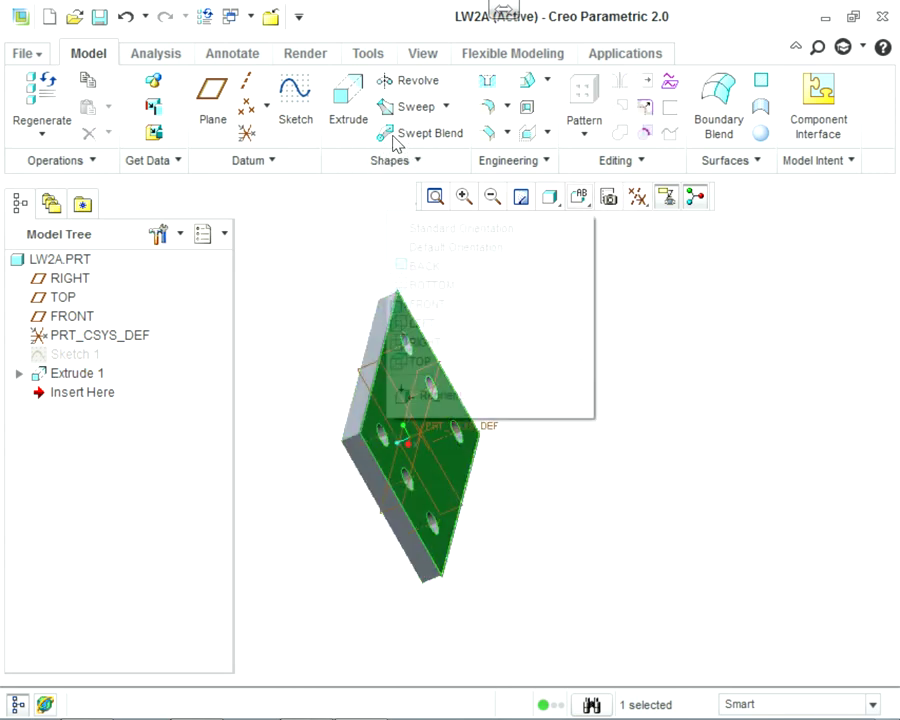
click(462, 303)
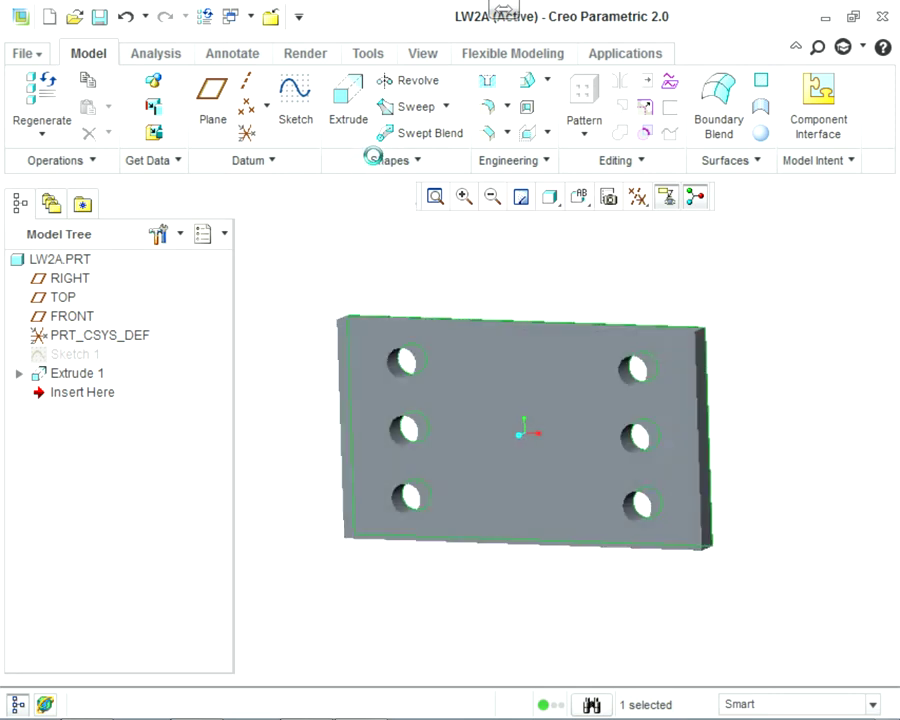
click(579, 196)
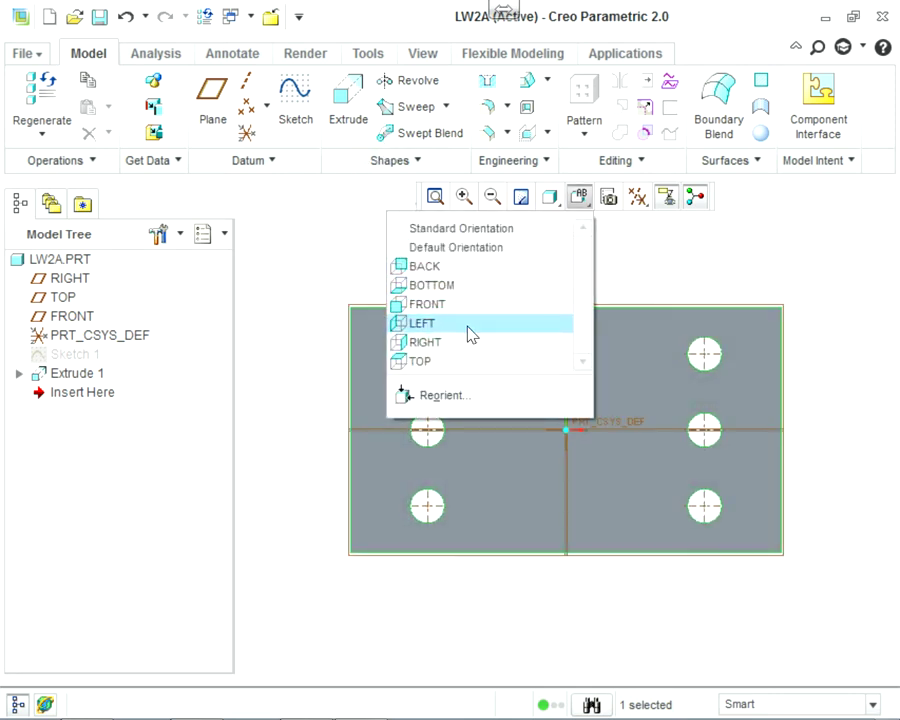
click(468, 266)
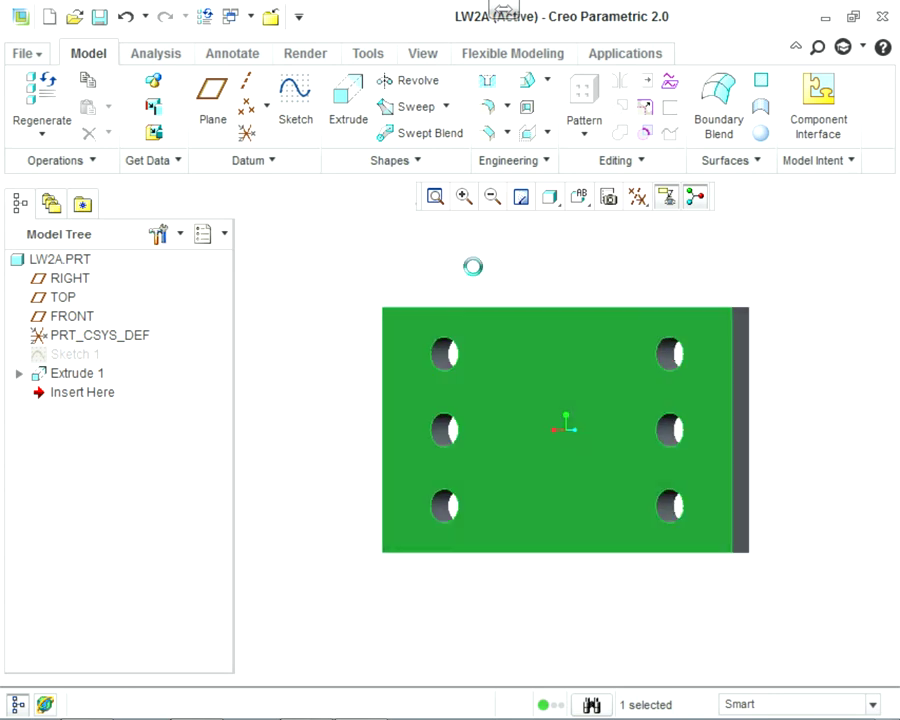
click(293, 104)
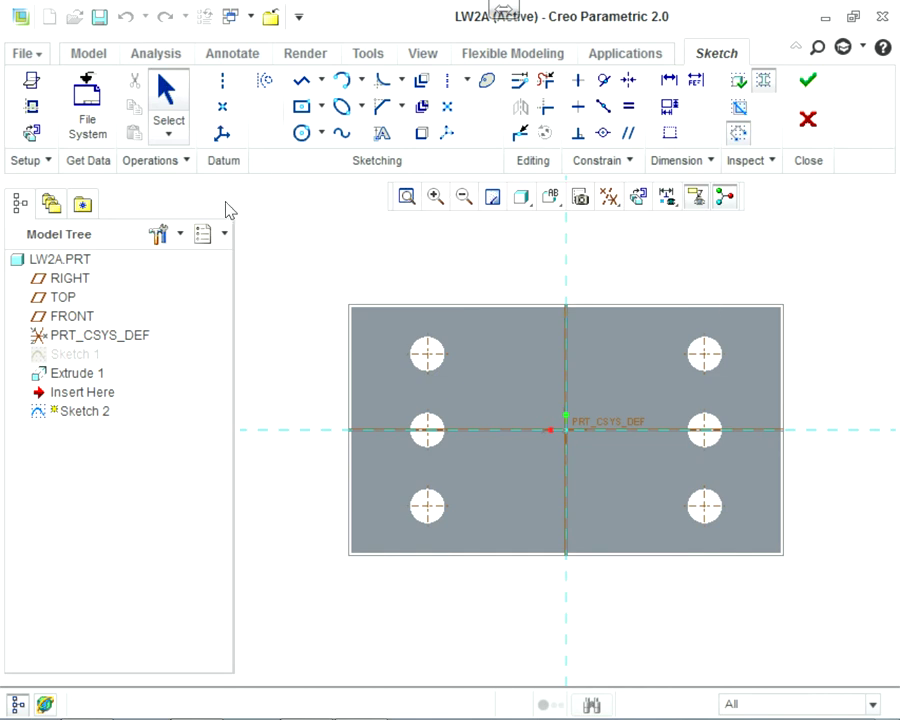
- Add the plate's four outer edges as sketch references
right_click(195, 177)
click(145, 210)
click(234, 234)
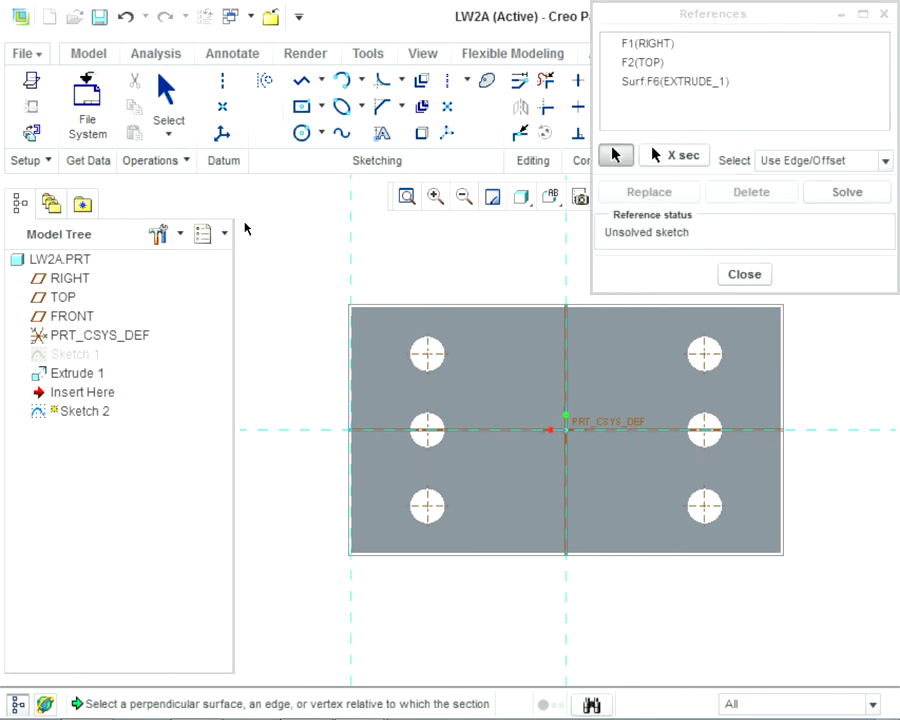
click(254, 207)
click(447, 368)
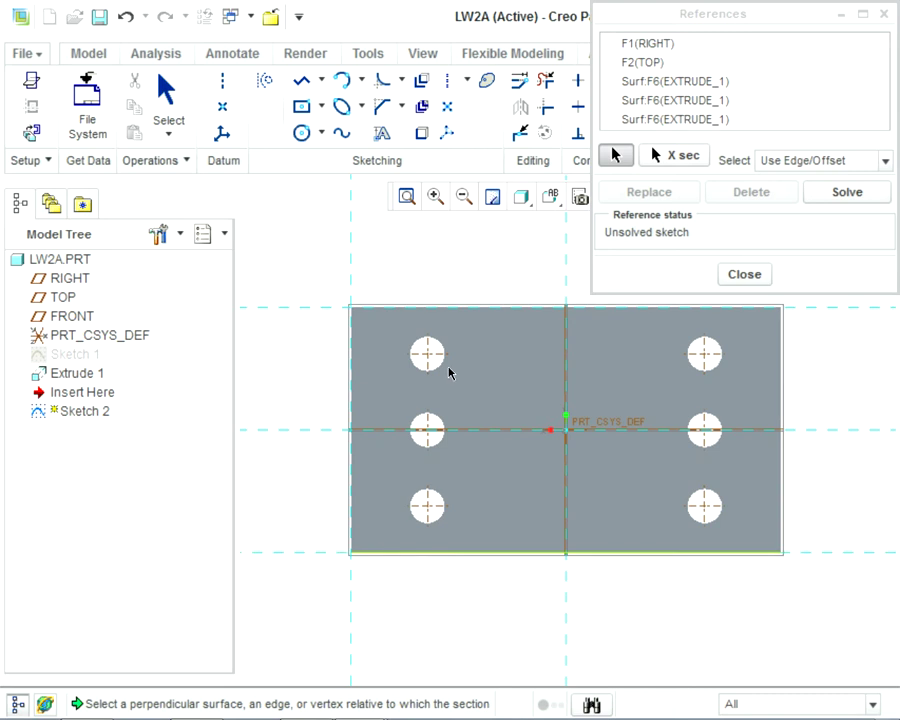
click(521, 311)
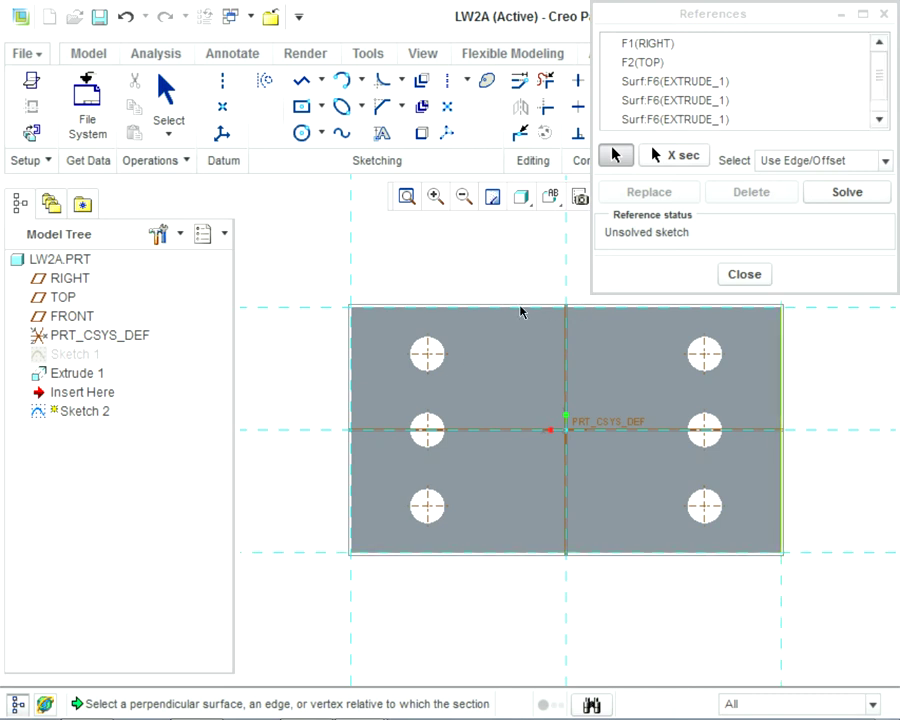
click(503, 184)
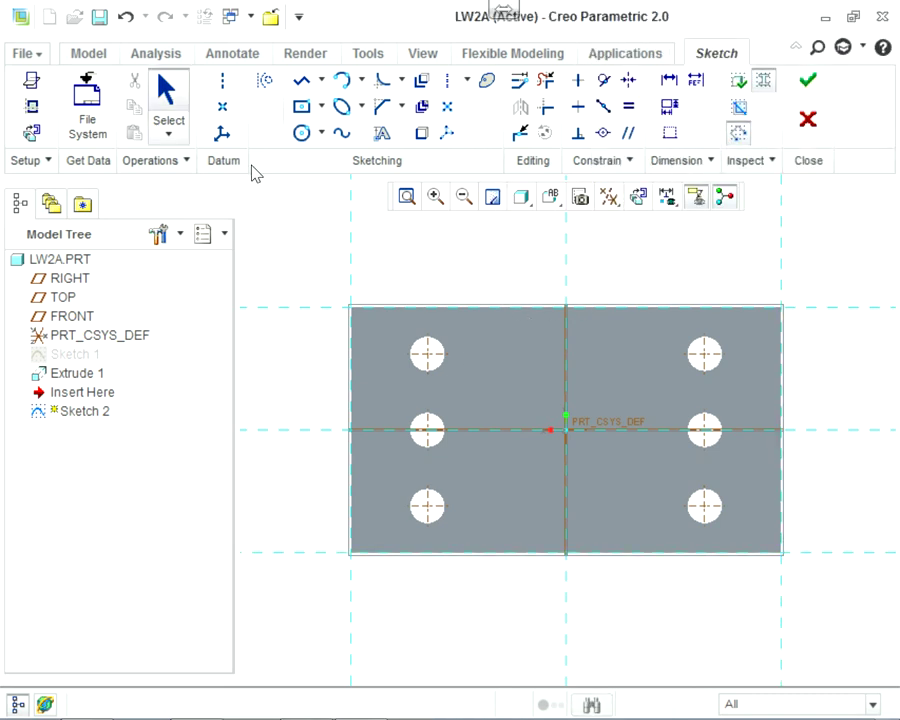
click(306, 110)
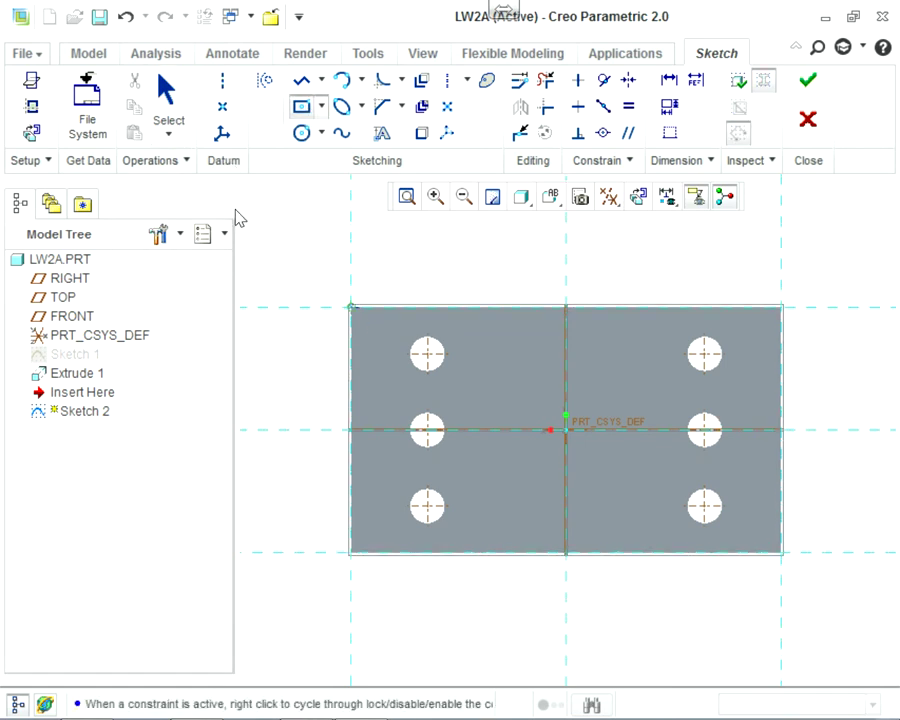
click(351, 307)
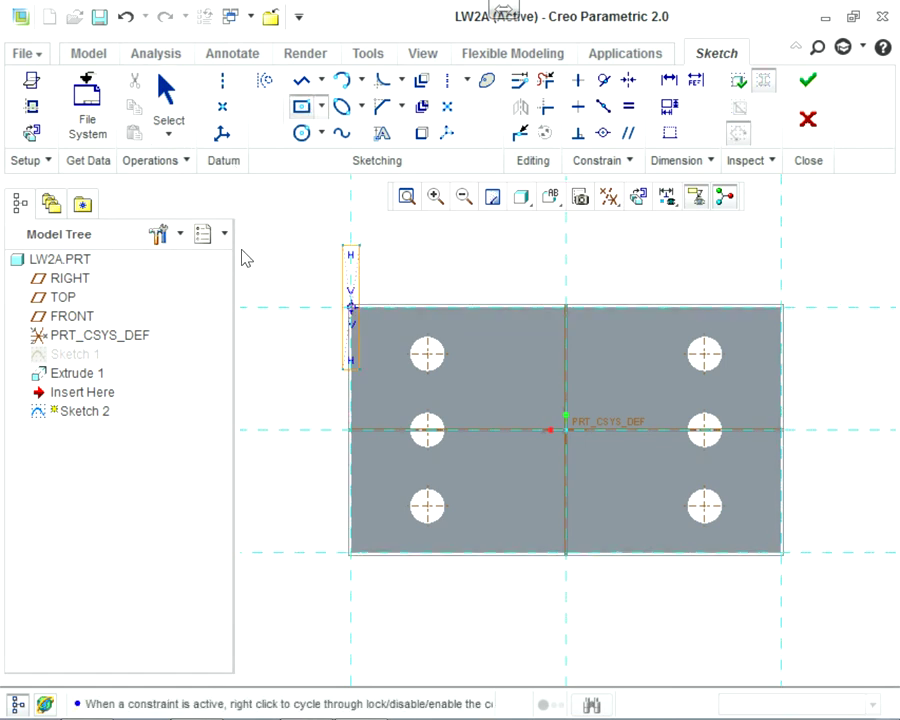
middle_click(249, 242)
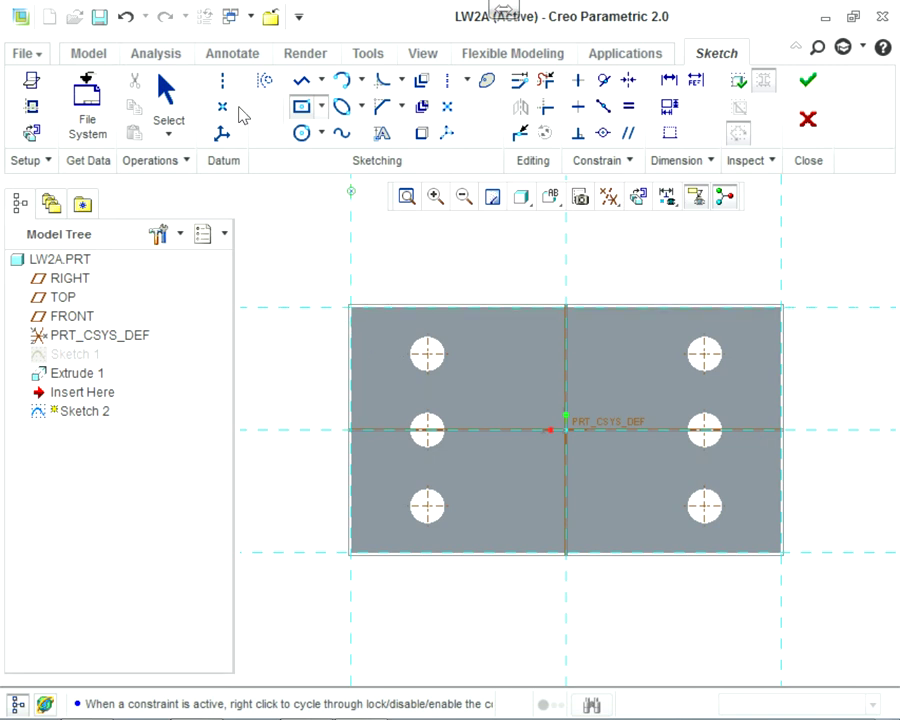
- Sketch a full-height corner rectangle about 0.21 wide along the plate's left edge, starting at the upper-left corner
click(322, 107)
click(265, 140)
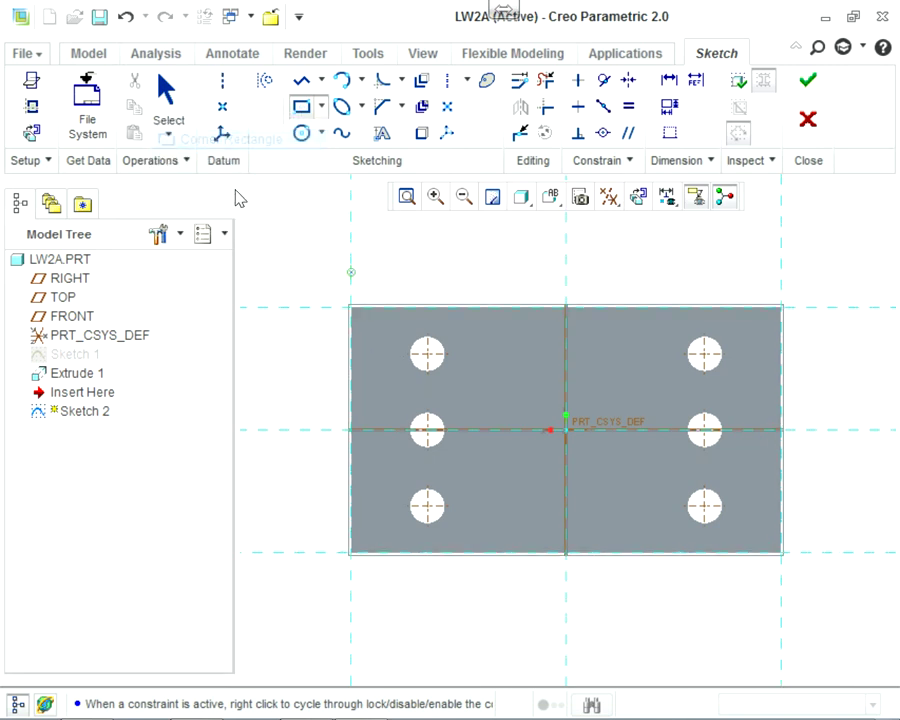
click(351, 307)
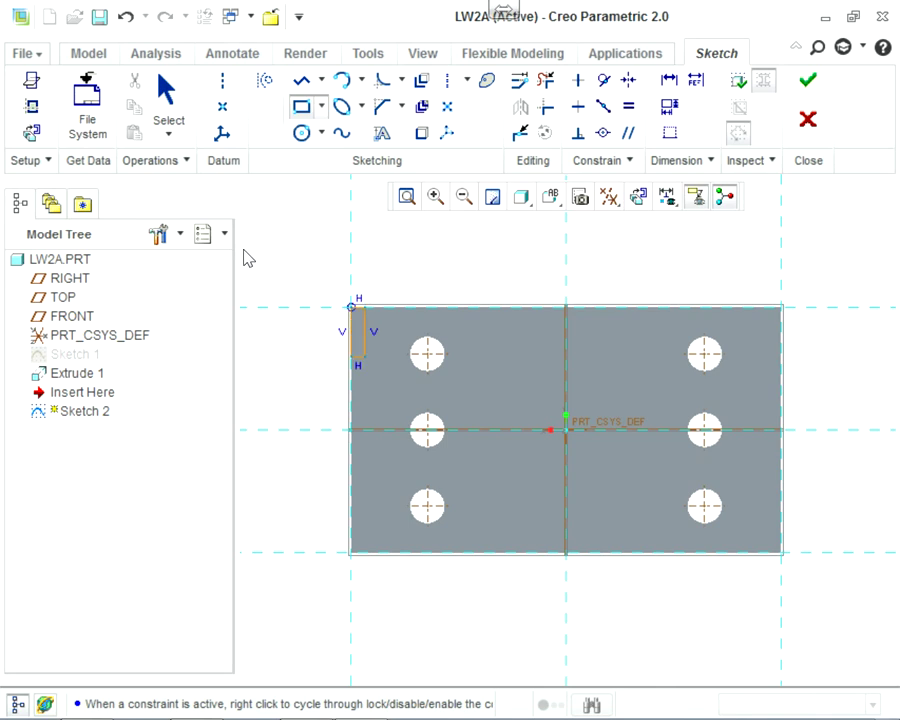
click(377, 553)
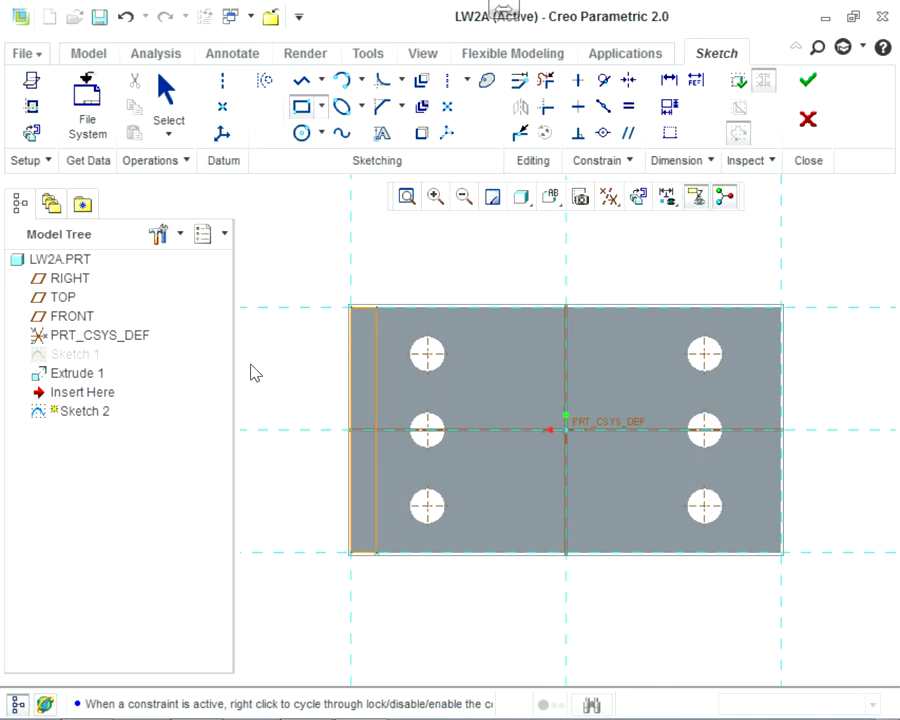
- Sketch a second full-height corner rectangle about 0.20 wide along the plate's right edge
click(757, 308)
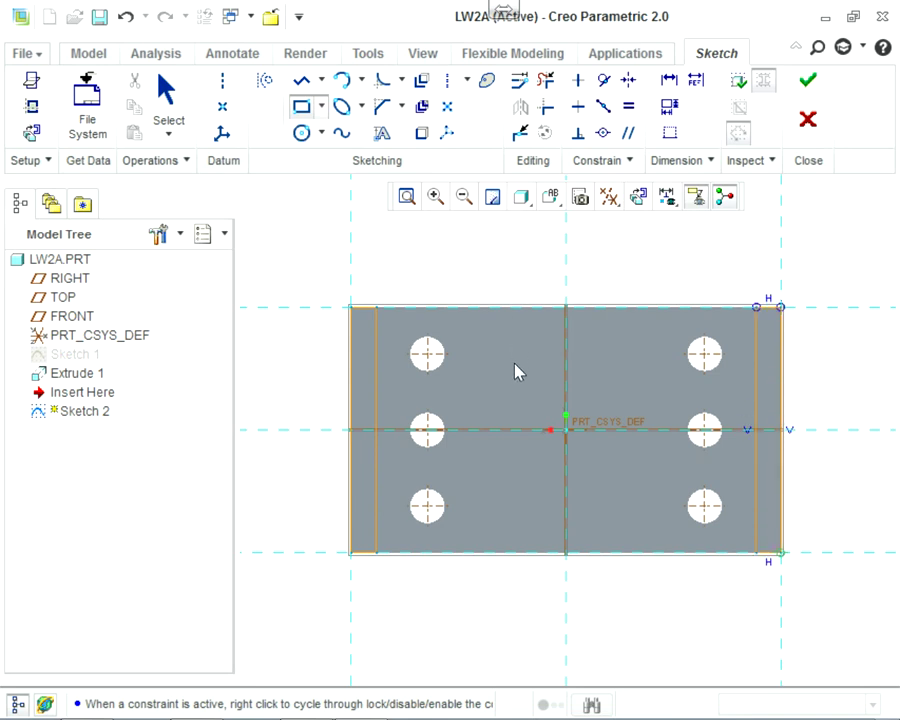
scroll(516, 368, up, 3)
click(790, 562)
scroll(792, 565, down, 3)
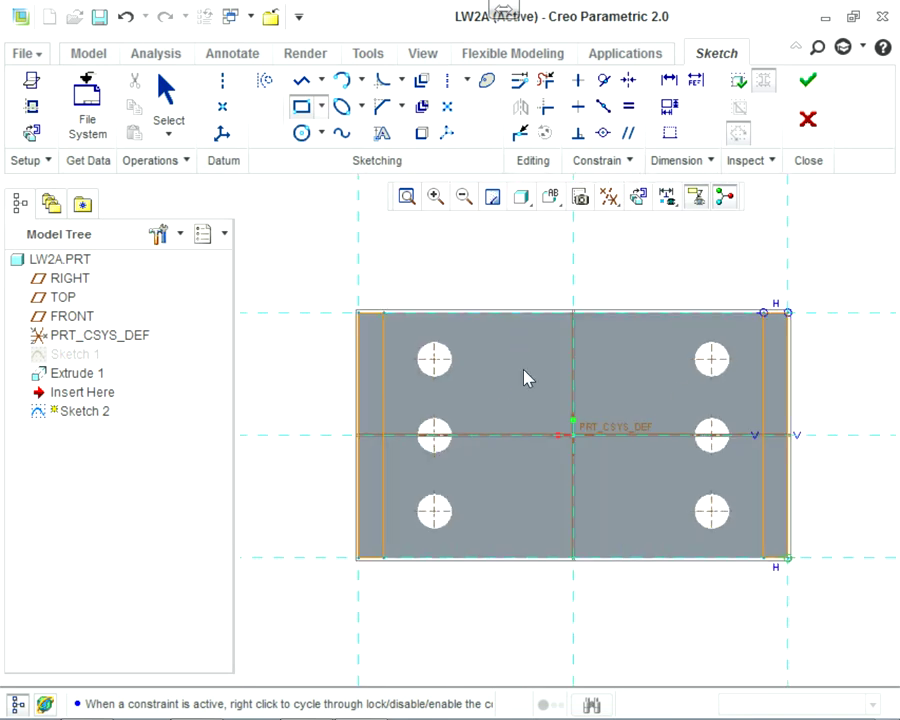
scroll(790, 562, up, 3)
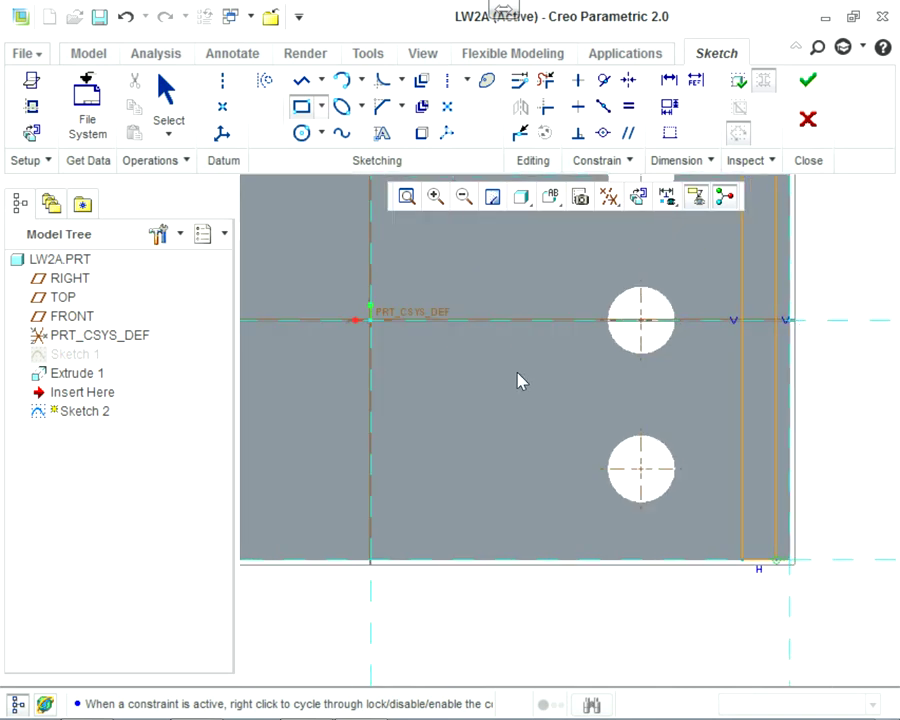
scroll(380, 365, down, 5)
scroll(300, 330, up, 2)
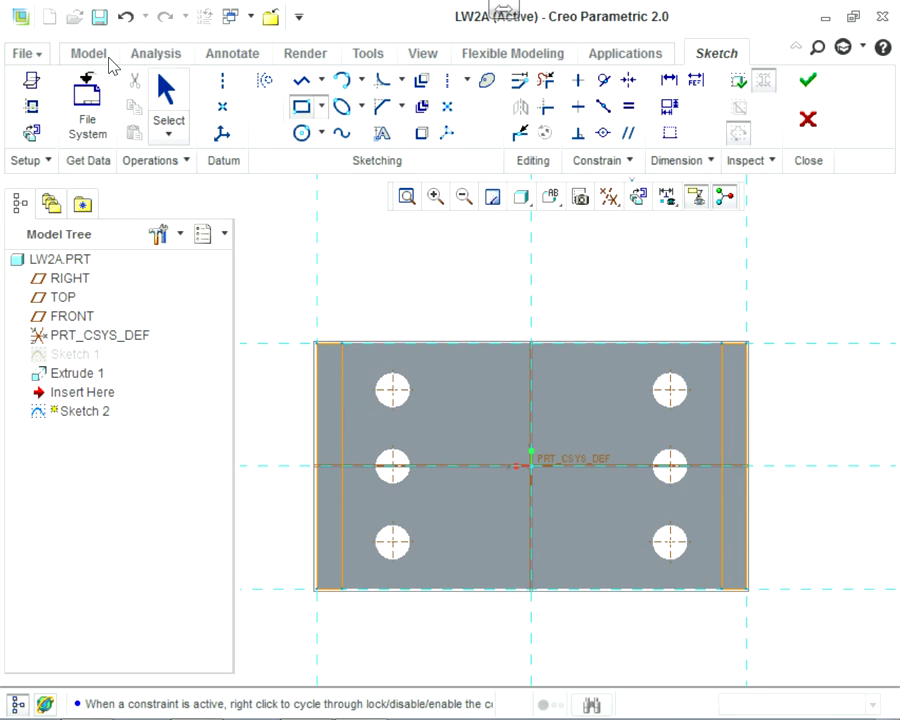
key(ctrl+alt+a)
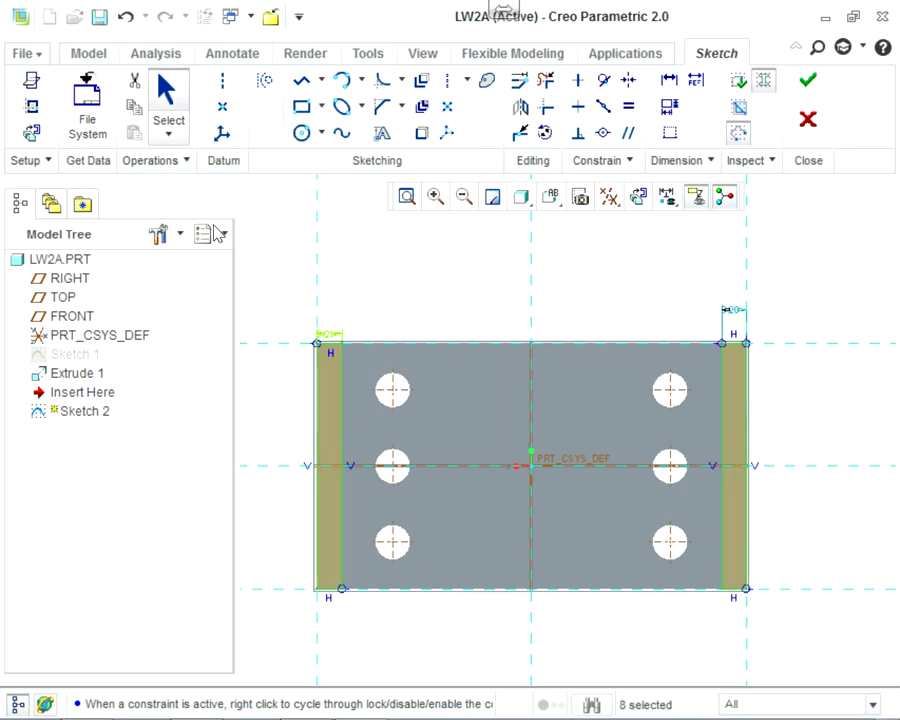
key(alt+Tab)
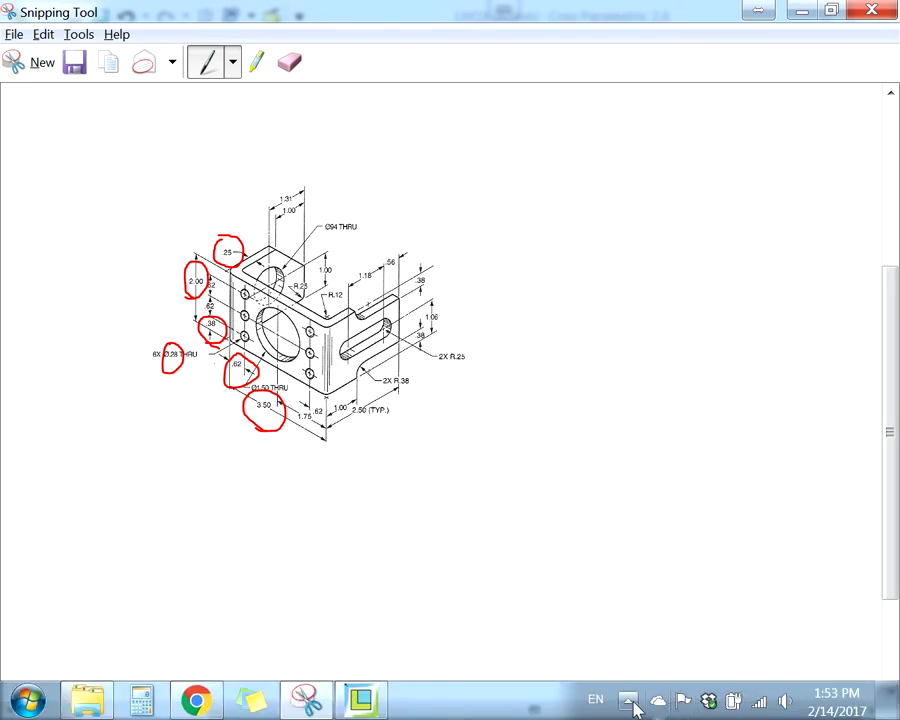
click(628, 700)
right_click(645, 582)
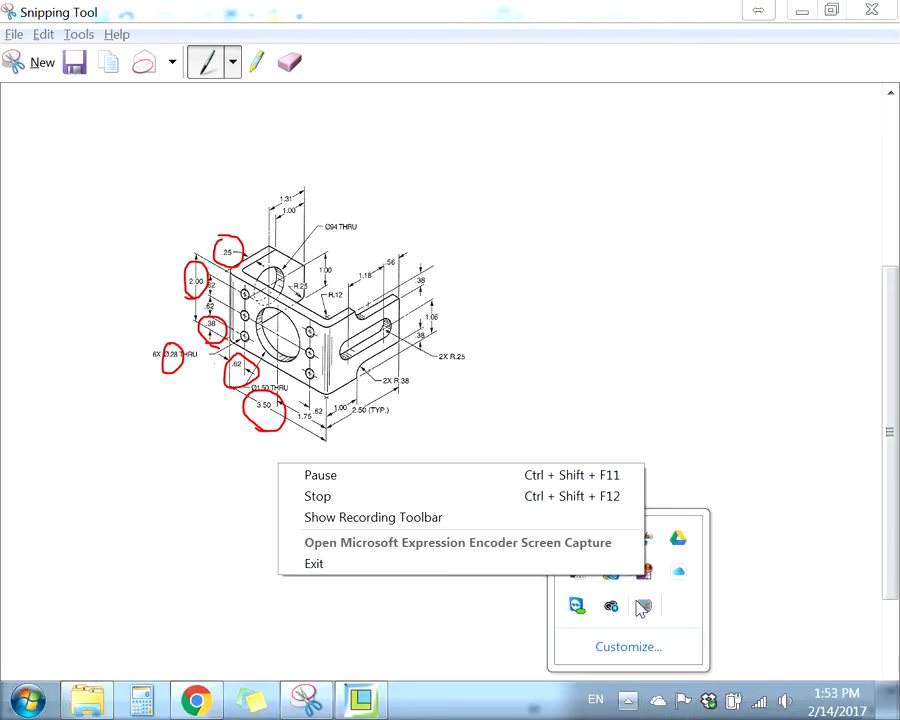
click(436, 480)
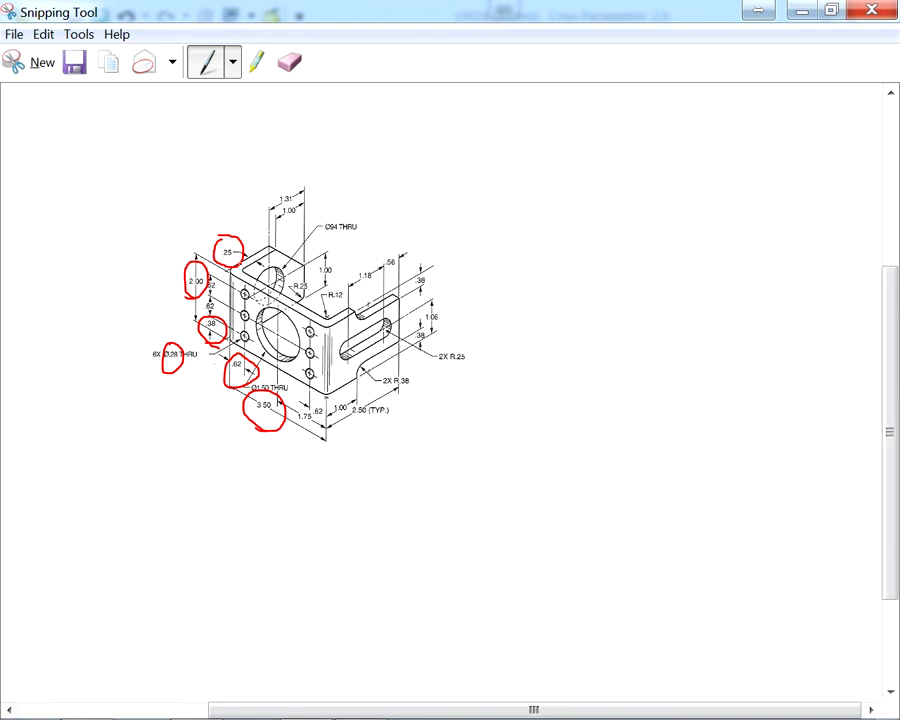
key(alt+Tab)
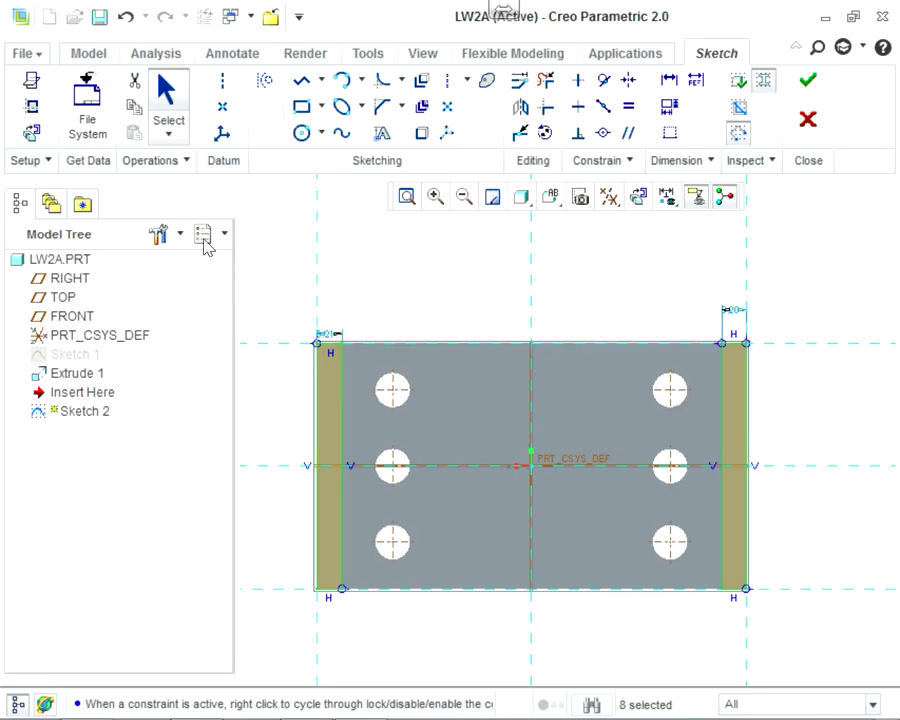
- Set the width of the flange rectangle along the plate's left edge to 0.25
click(329, 334)
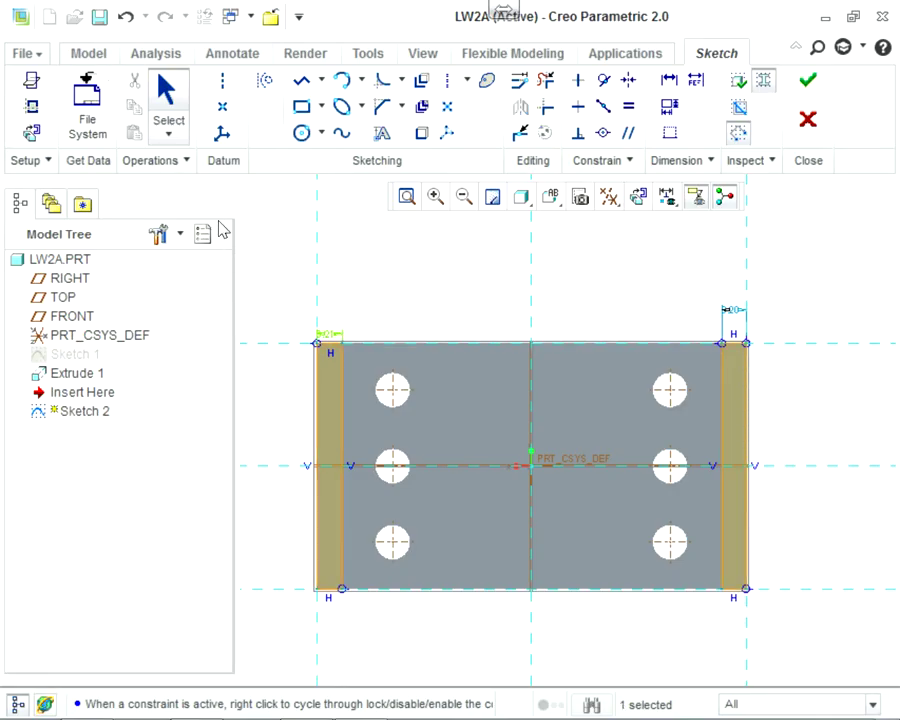
double_click(329, 334)
text(.25)
key(Return)
key(BackSpace)
text(.25)
key(Return)
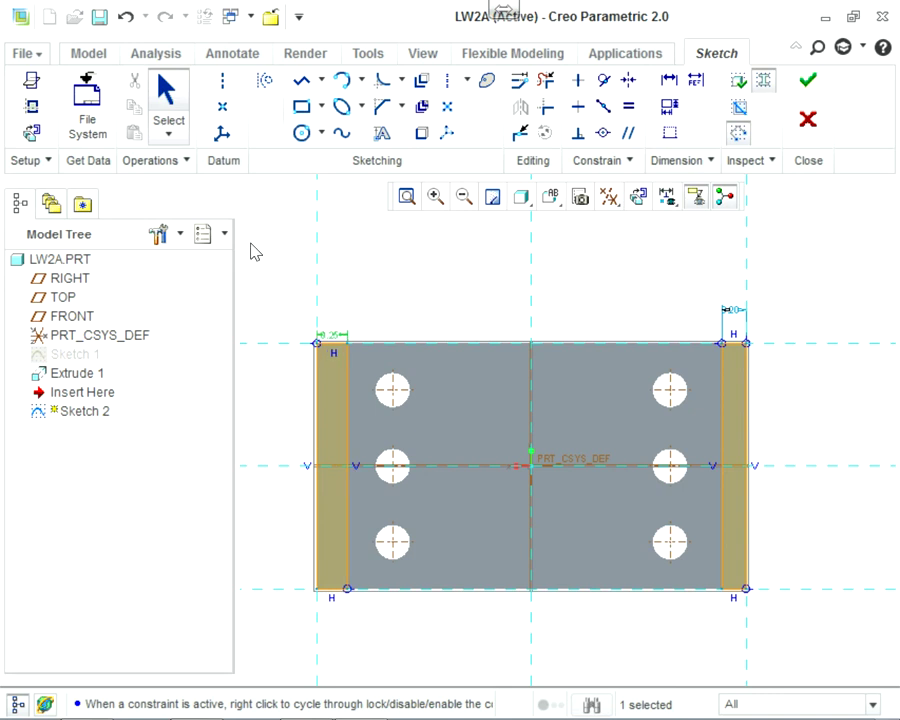
- Set the width of the flange rectangle along the plate's right edge to 0.25 and finish the sketch
double_click(733, 310)
text(.)
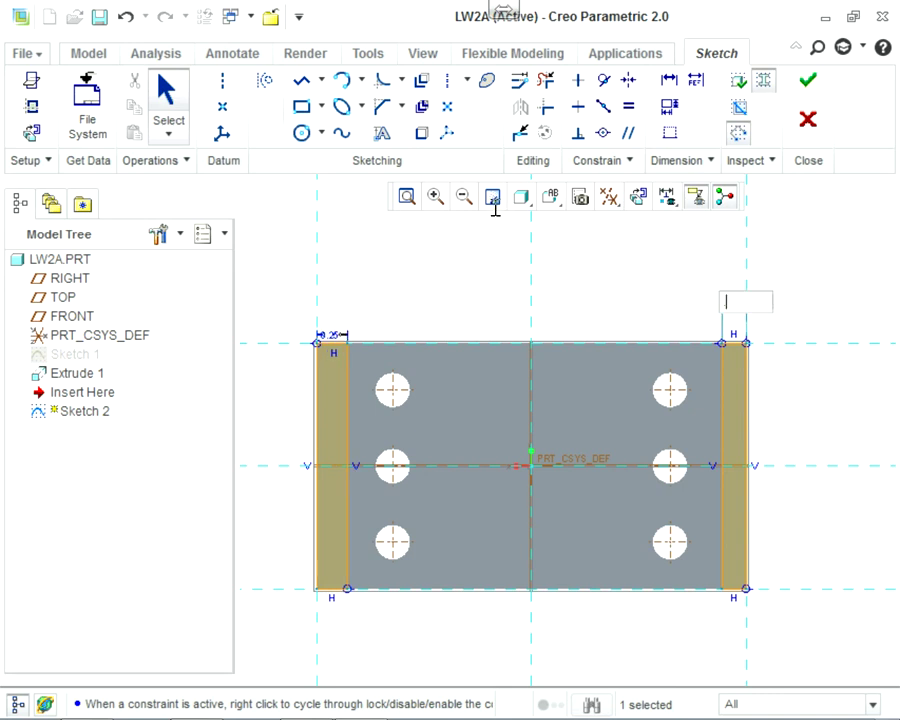
text(.25)
key(Return)
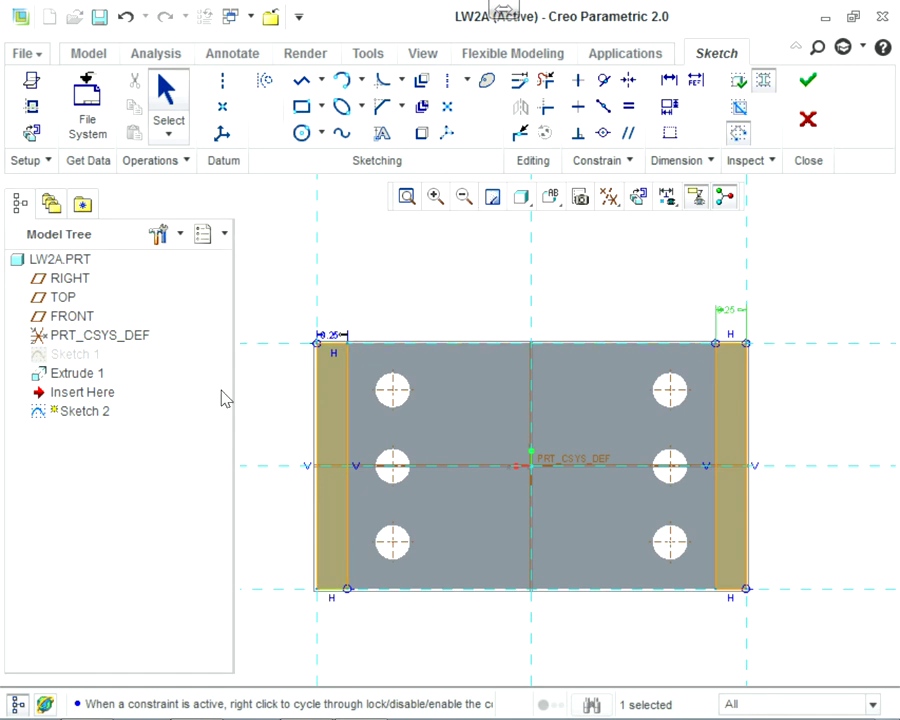
scroll(331, 597, down, 3)
scroll(230, 396, down, 3)
scroll(245, 388, up, 6)
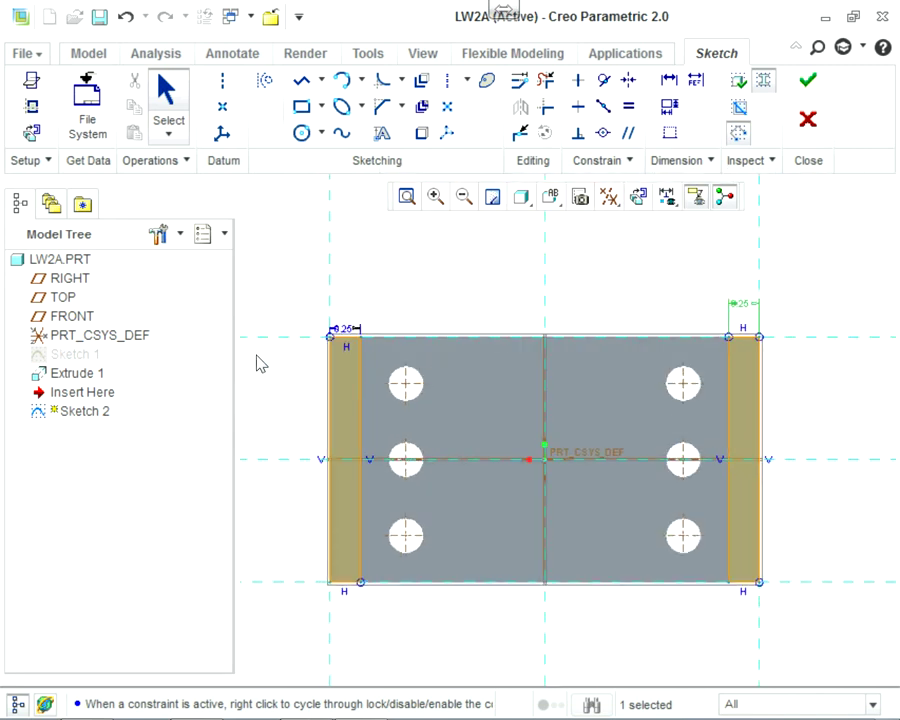
click(806, 80)
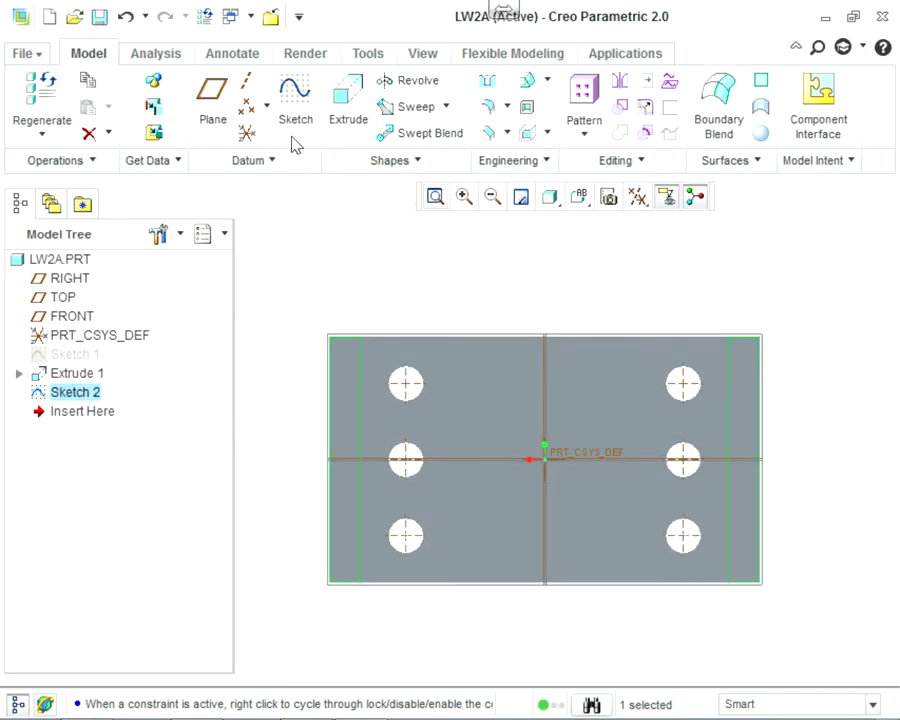
- Start extruding the flange sketch, and in the Snipping Tool circle the drawing's 2.50 depth and write "- .25 = 2.25" beside it
click(347, 95)
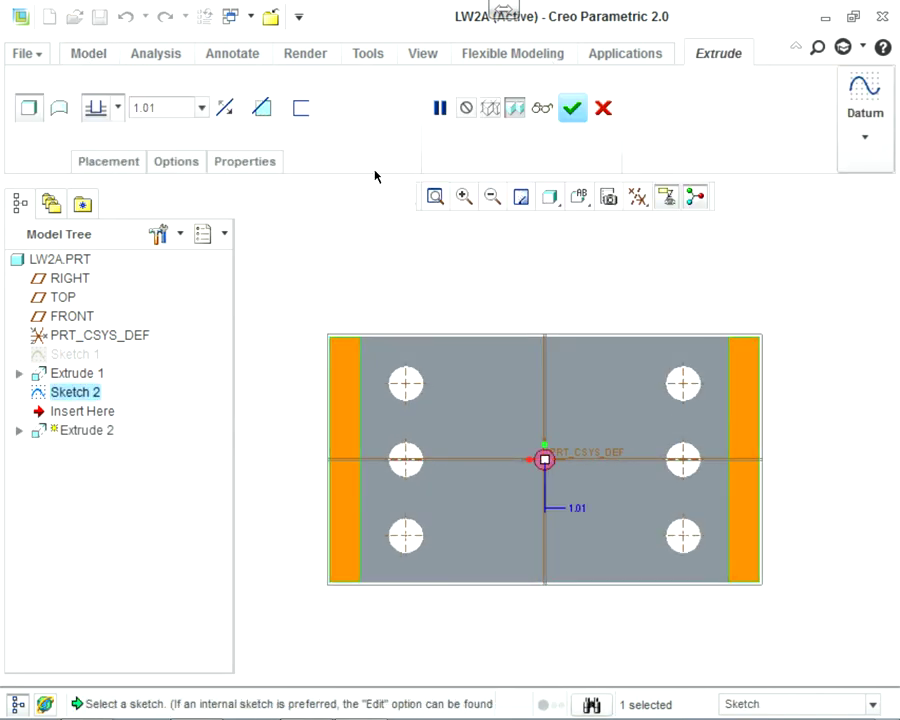
middle_drag(362, 176, 341, 195)
key(alt+Tab)
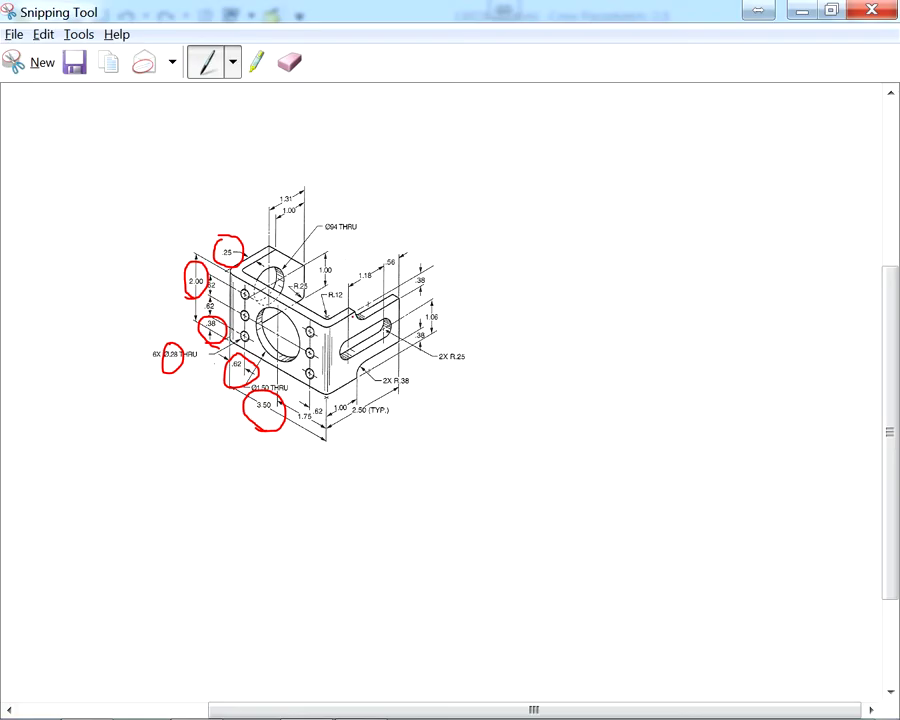
scroll(358, 436, down, 1)
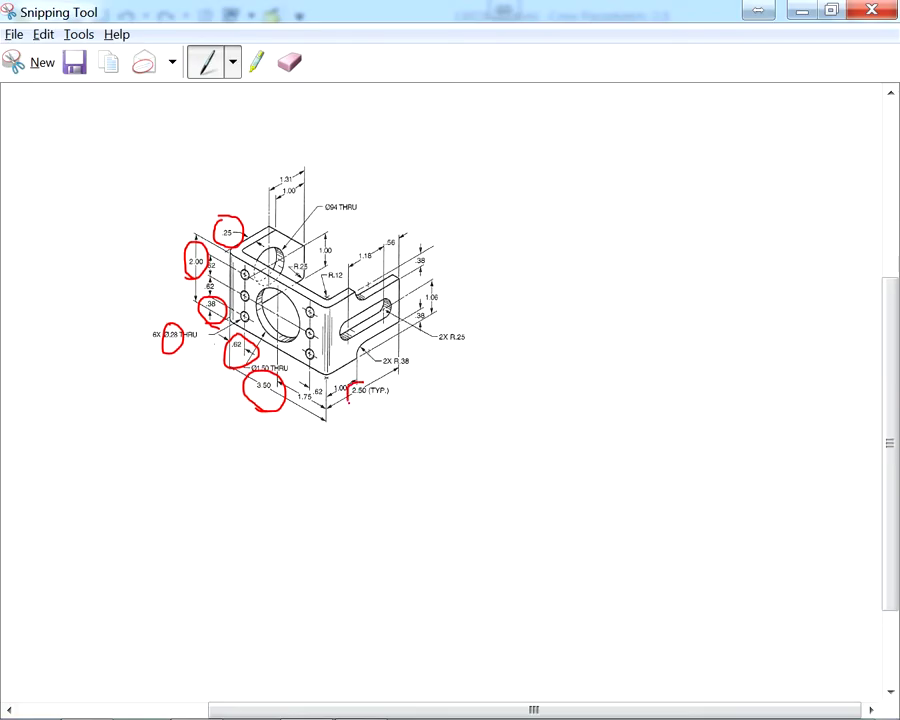
mouse_move(348, 400)
mouse_down()
mouse_move(380, 396)
mouse_move(358, 379)
mouse_up()
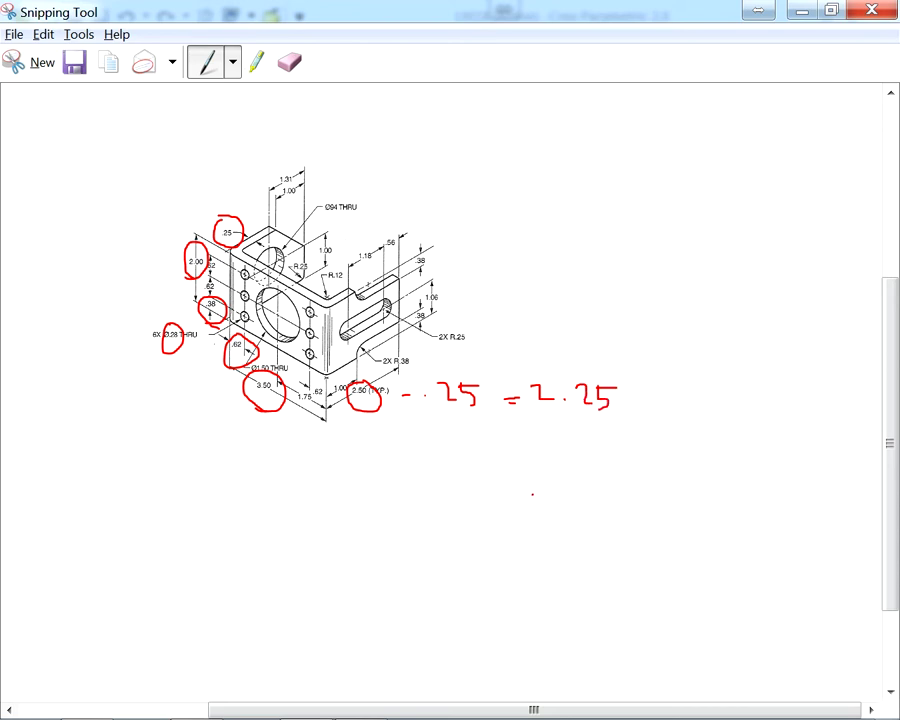
key(alt+Tab)
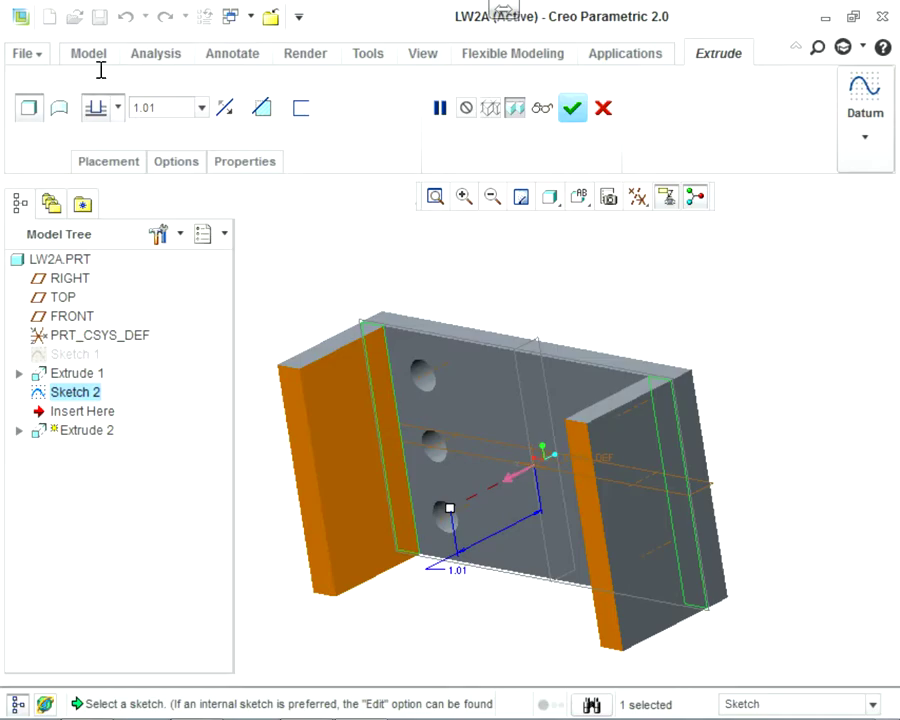
- Extrude the two side flanges 2.25 from the plate's back face and complete the feature
text(2.)
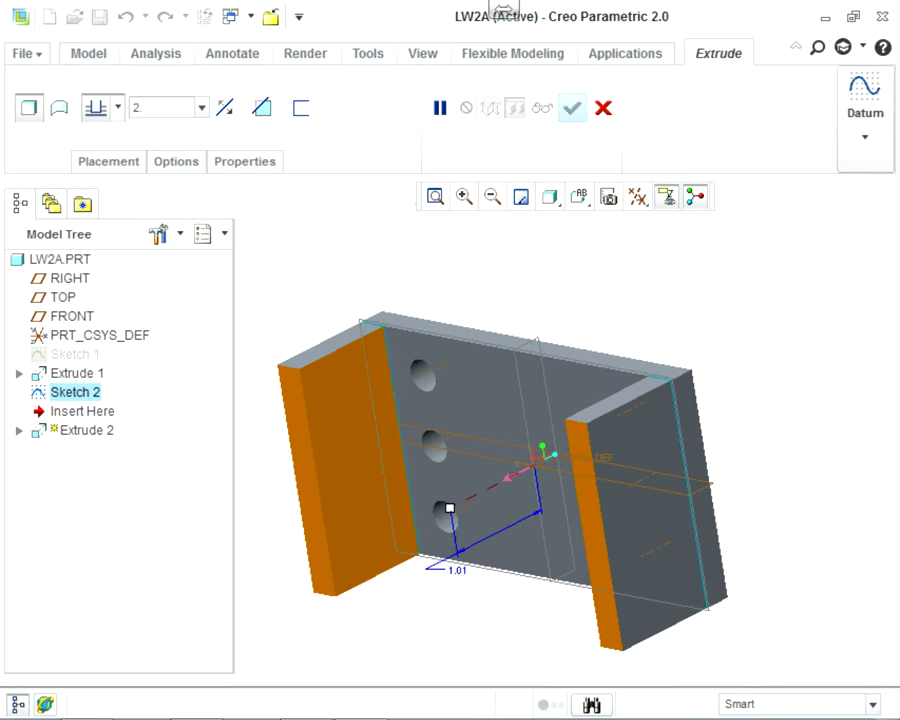
text(25)
key(Return)
middle_drag(261, 206, 335, 250)
middle_drag(382, 289, 340, 255)
middle_drag(508, 392, 352, 267)
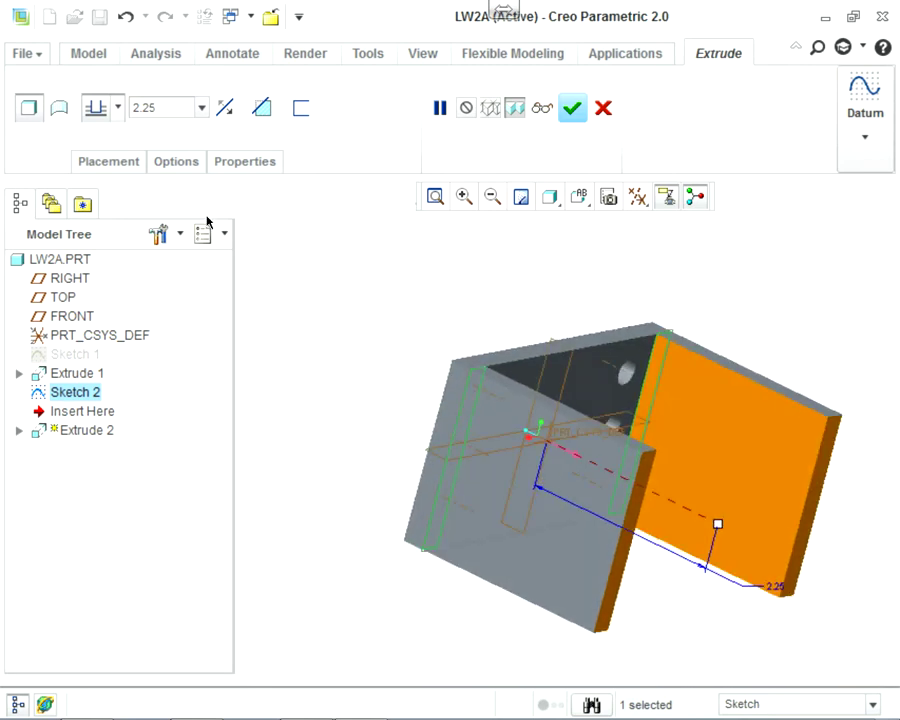
click(572, 108)
middle_drag(415, 237, 267, 281)
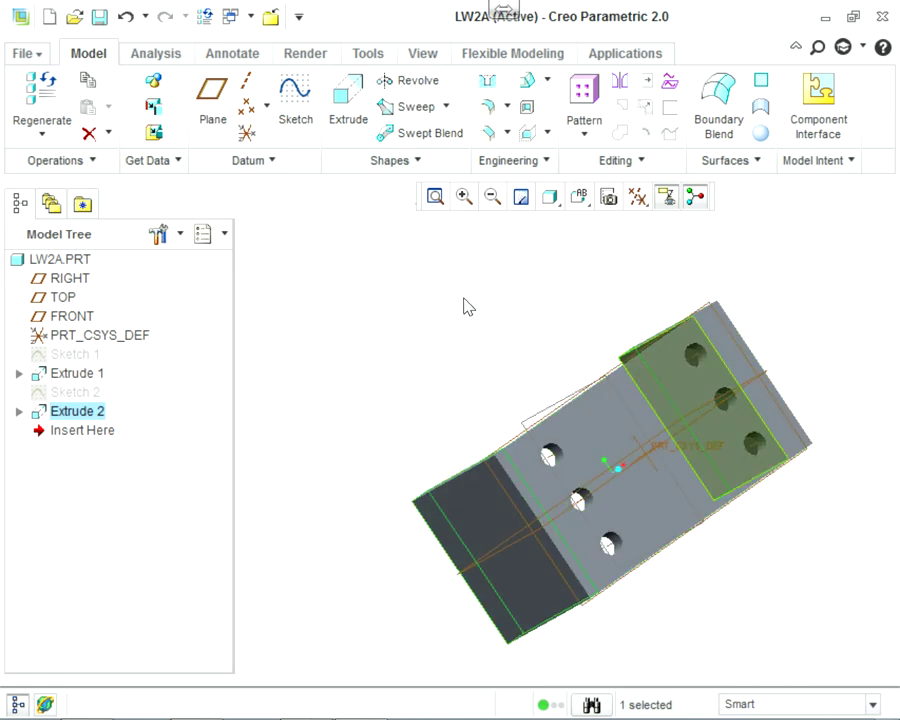
- Open the definition of Sketch 1 inside Extrude 1 for editing and orient it to the flat sketch view
click(19, 373)
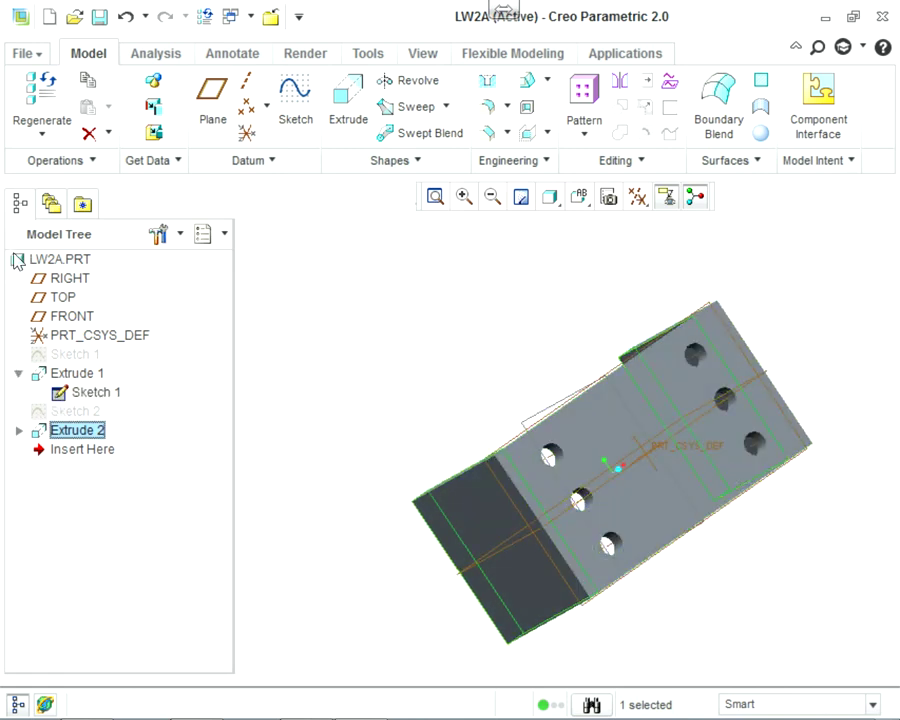
right_click(79, 396)
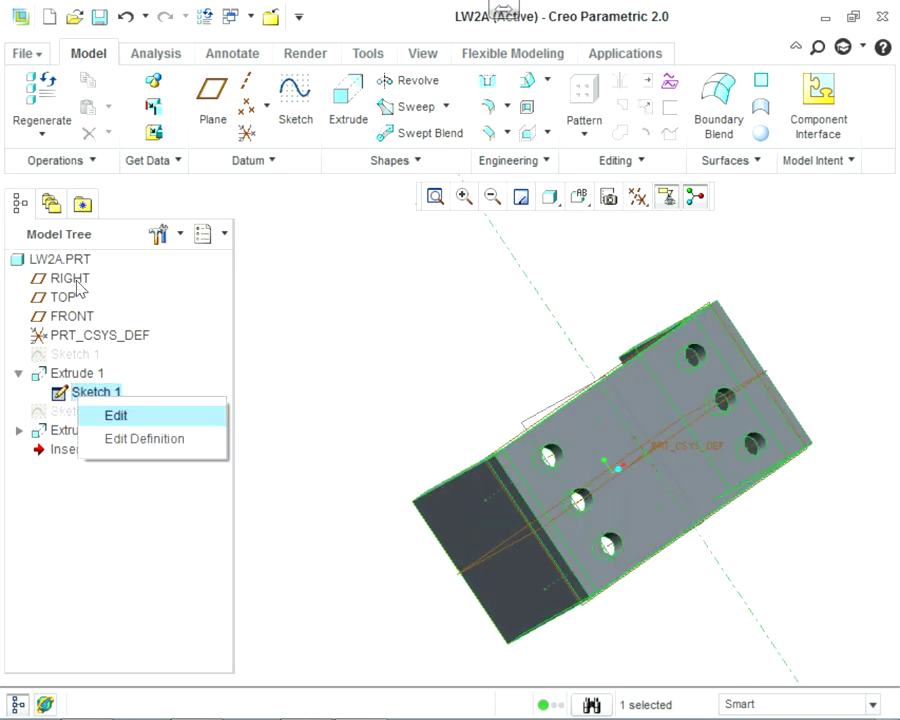
key(Down)
key(Return)
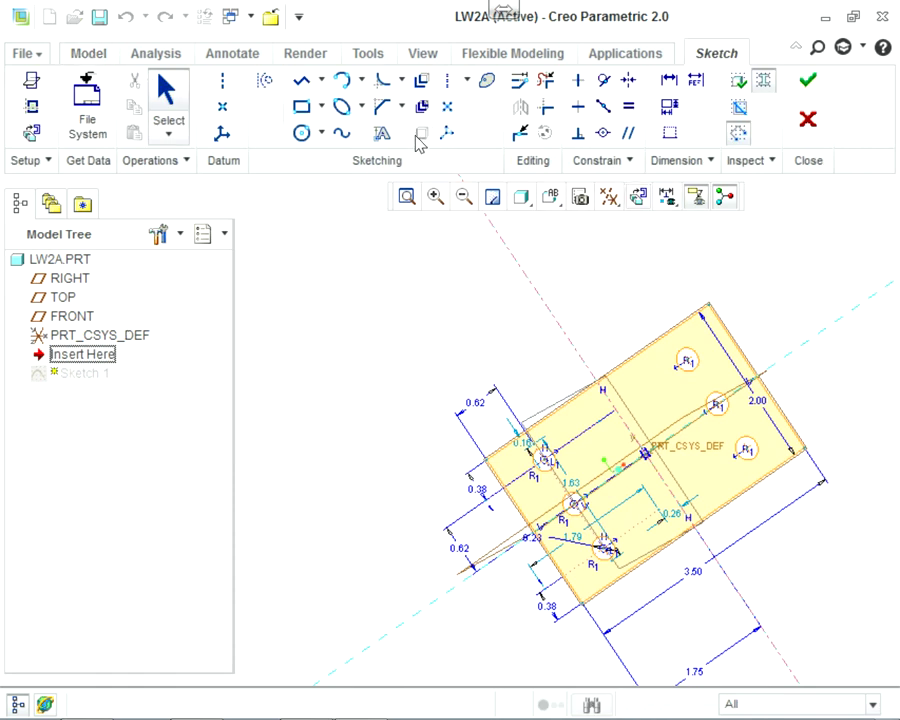
click(639, 197)
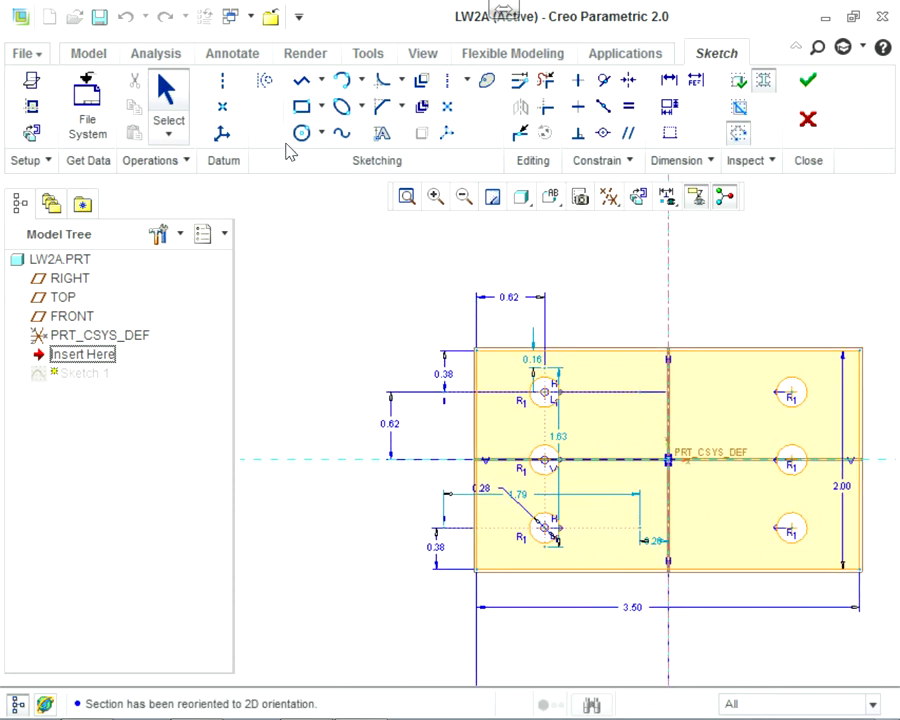
- Check the large hole in the Snipping Tool drawing and sketch a circle about 0.95 in diameter centred on the plate's origin in Creo
key(alt+Tab)
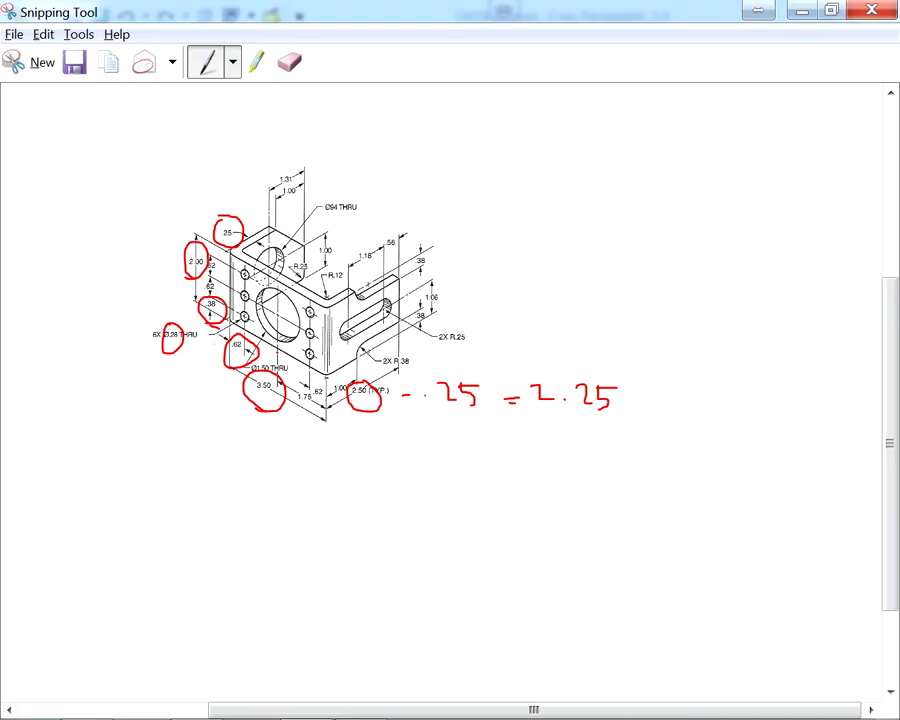
key(alt+Tab)
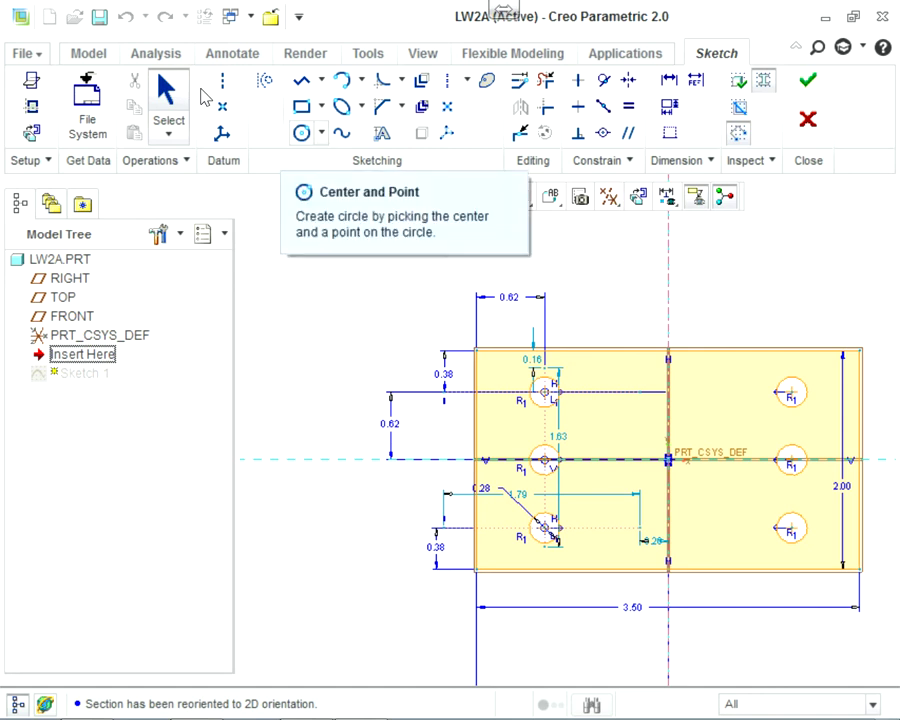
click(302, 133)
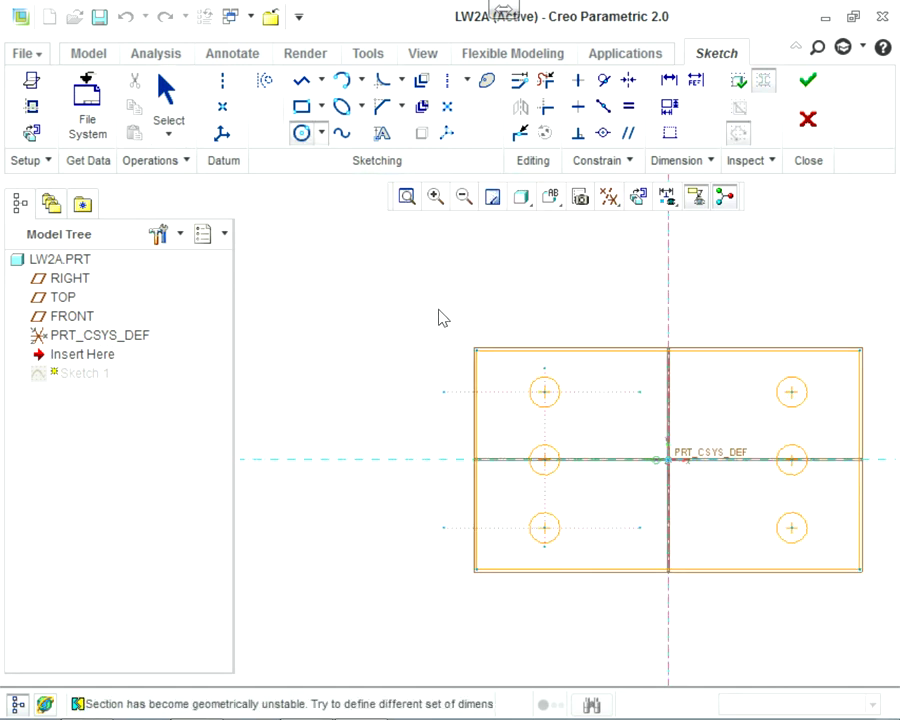
click(668, 460)
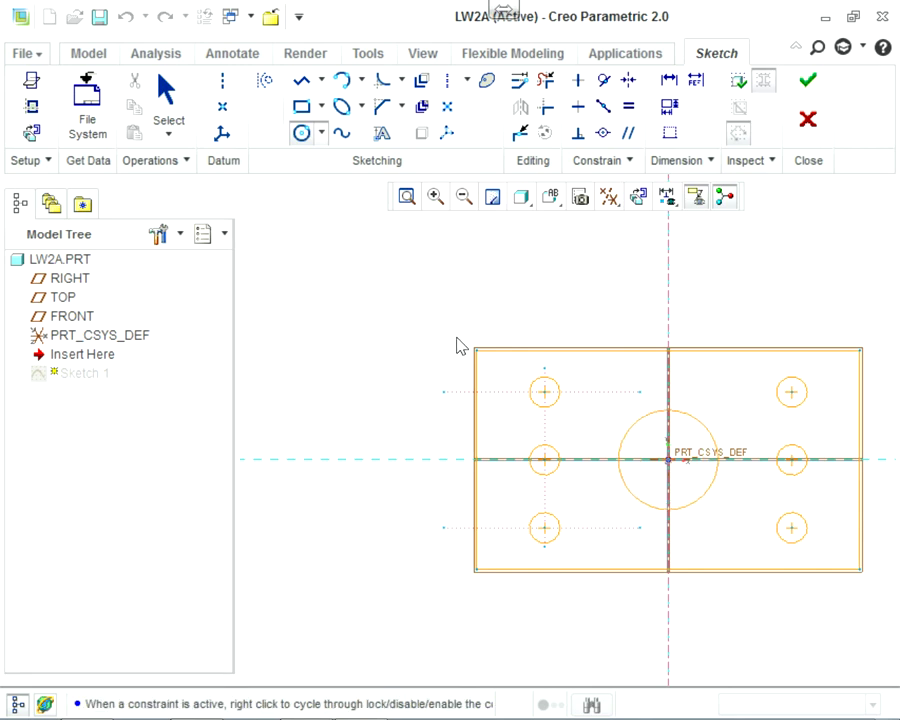
click(687, 508)
click(168, 92)
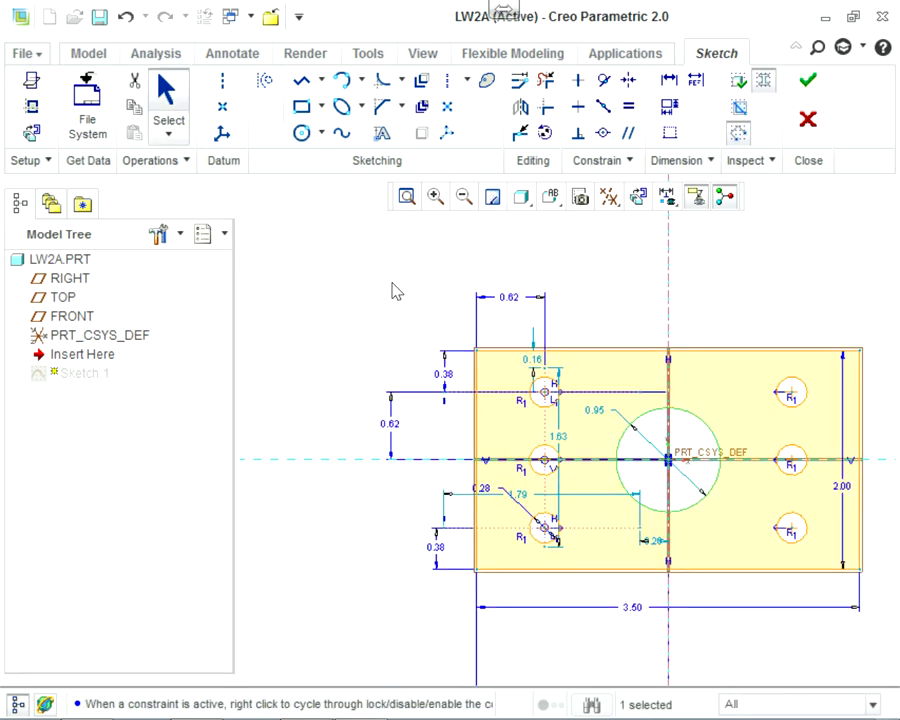
- Set the central circle's diameter to 1.5 and finish the sketch to update the front plate
double_click(595, 409)
text(1.5)
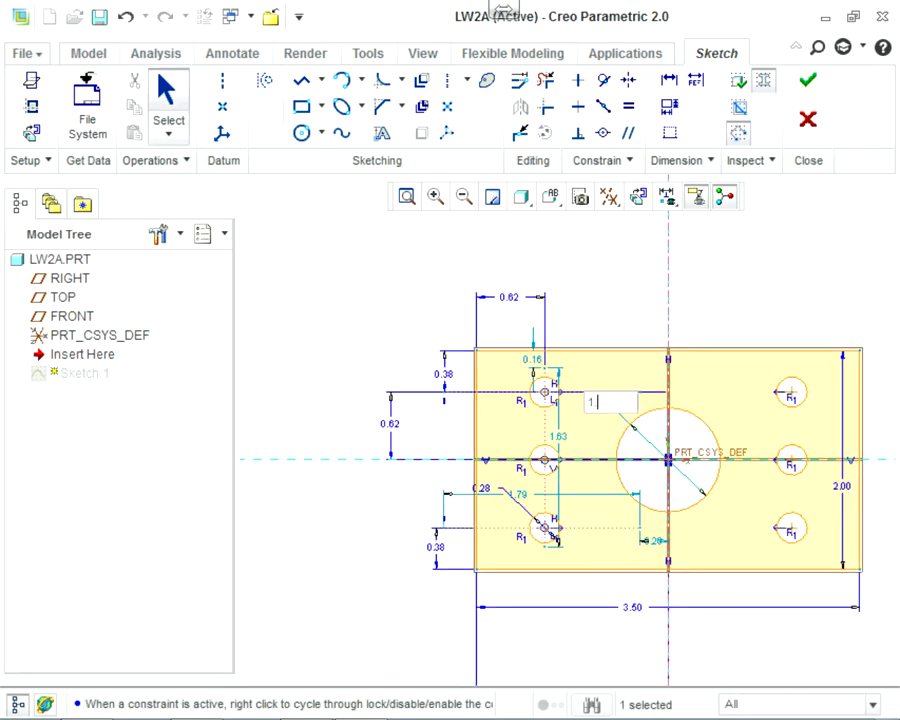
key(Return)
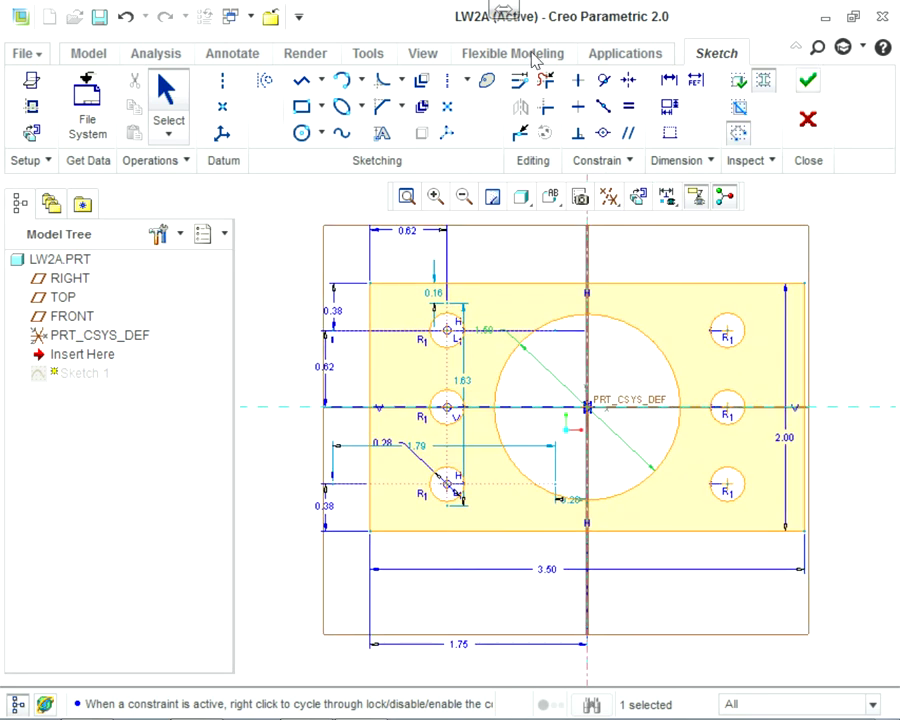
click(808, 80)
middle_drag(549, 258, 528, 284)
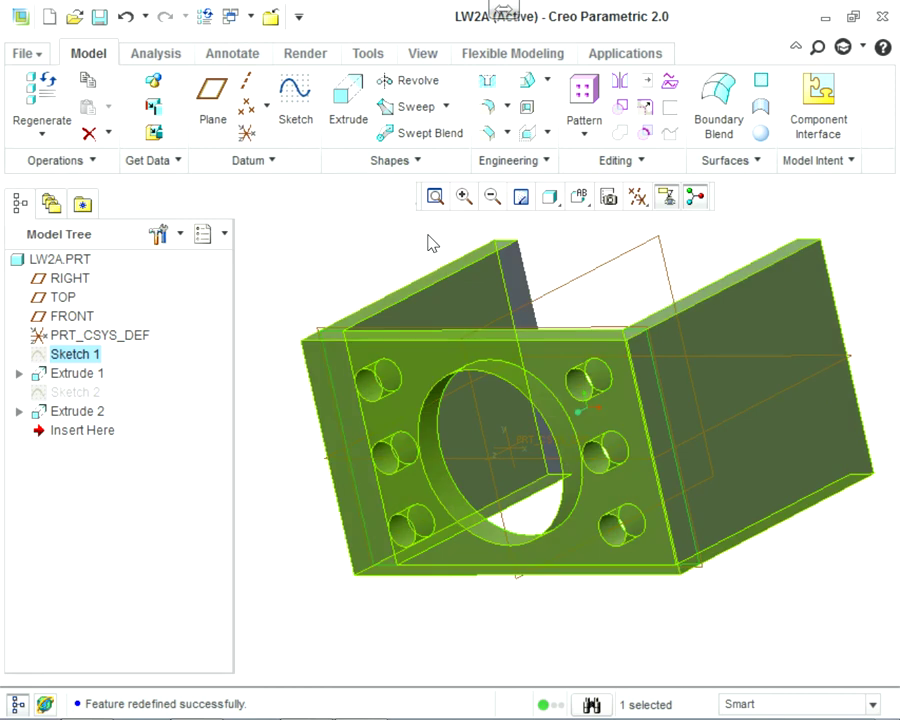
- Start a new sketch on the outer face of the right side flange and orient it to the flat sketch view
click(477, 166)
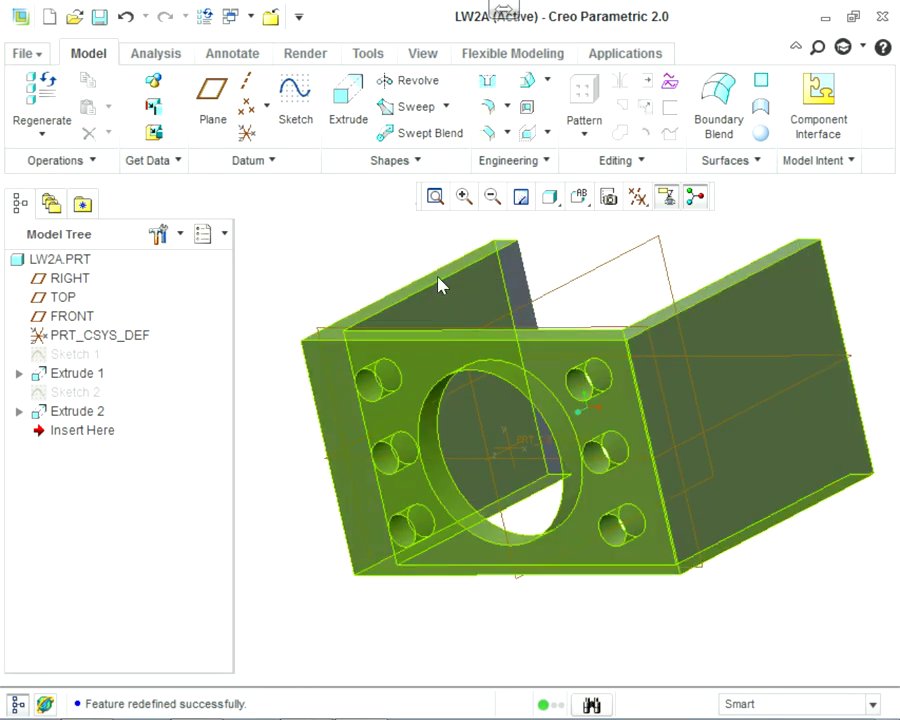
mouse_move(512, 249)
middle_down()
mouse_move(728, 362)
mouse_move(468, 257)
mouse_move(480, 263)
mouse_move(460, 267)
middle_up()
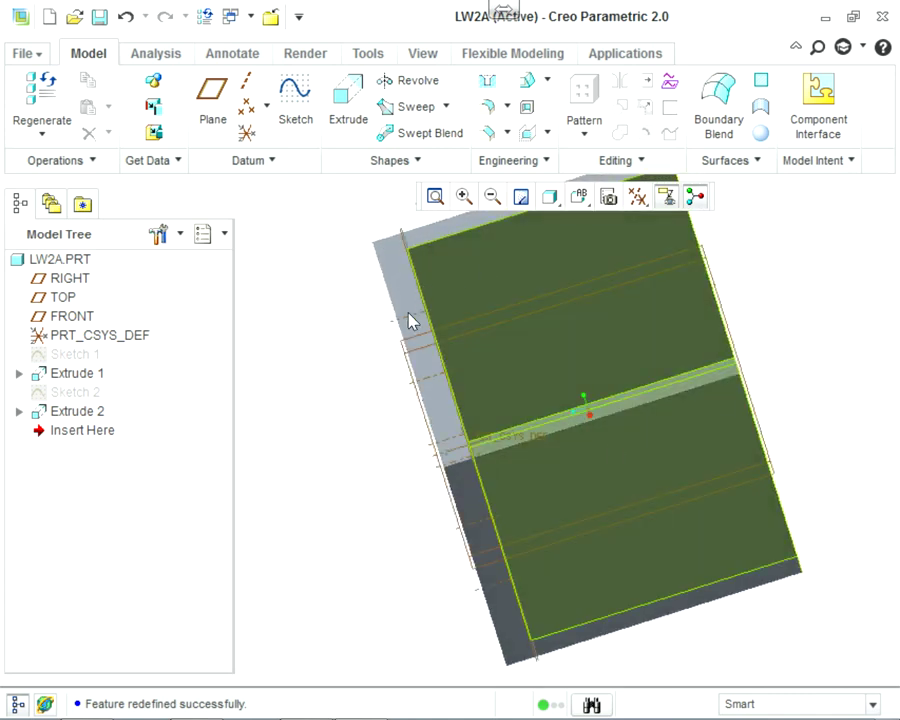
click(426, 327)
middle_drag(297, 337, 372, 266)
scroll(450, 294, down, 5)
click(428, 283)
scroll(553, 433, up, 5)
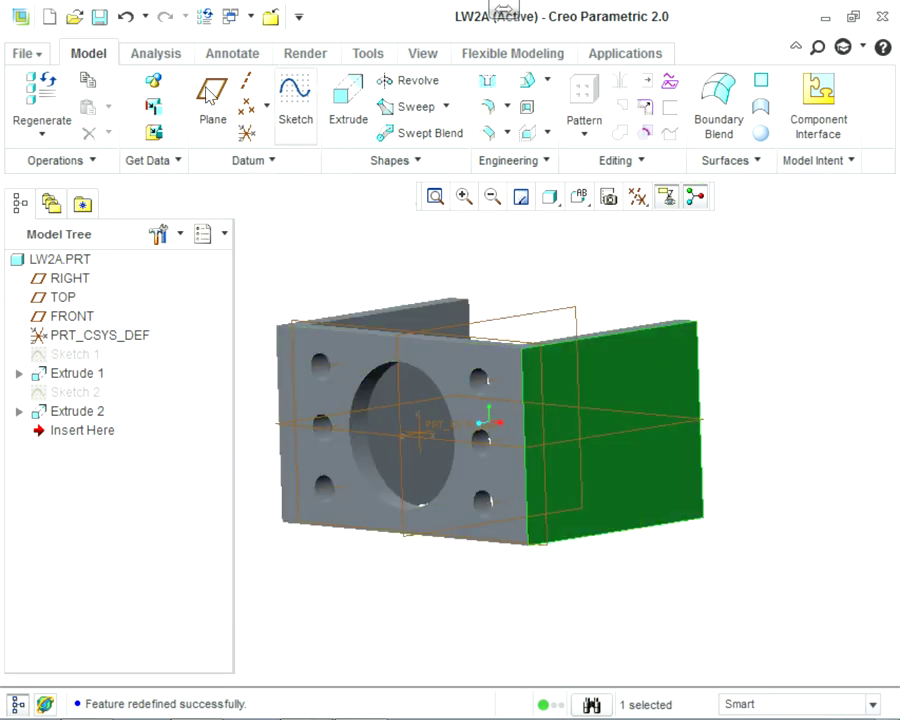
click(295, 100)
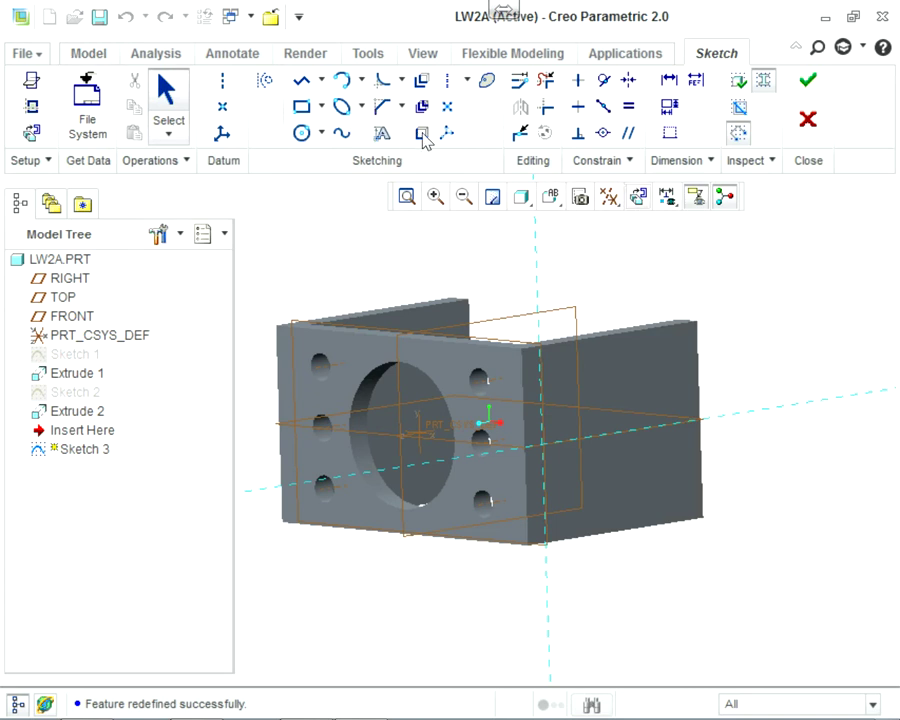
click(422, 133)
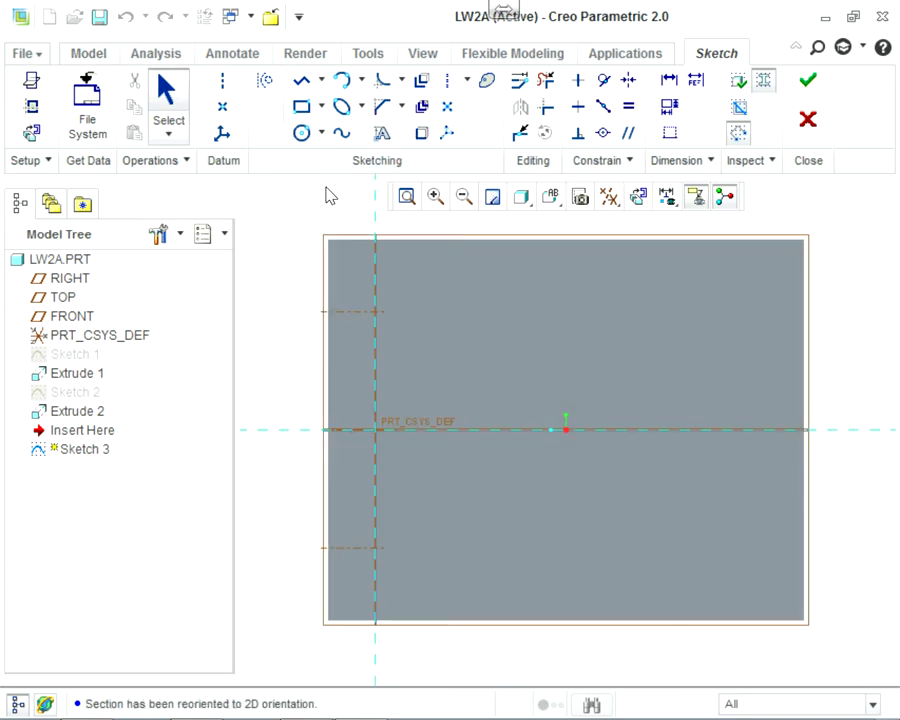
- Check the flange cutout dimensions in the Snipping Tool drawing and add the flange face's four outer edges as sketch references in Creo
key(alt+Tab)
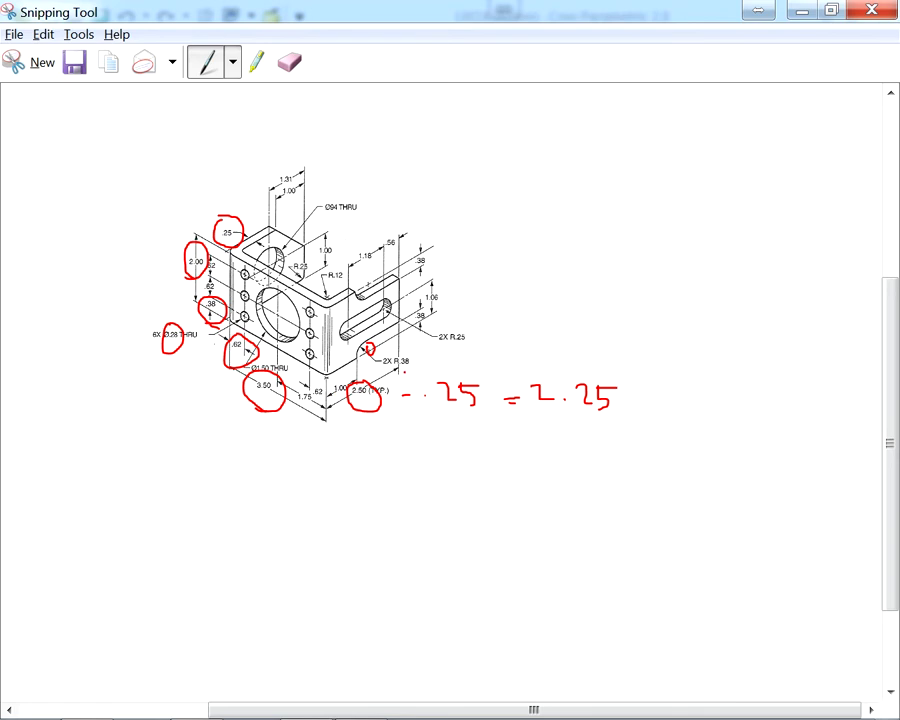
key(alt+Tab)
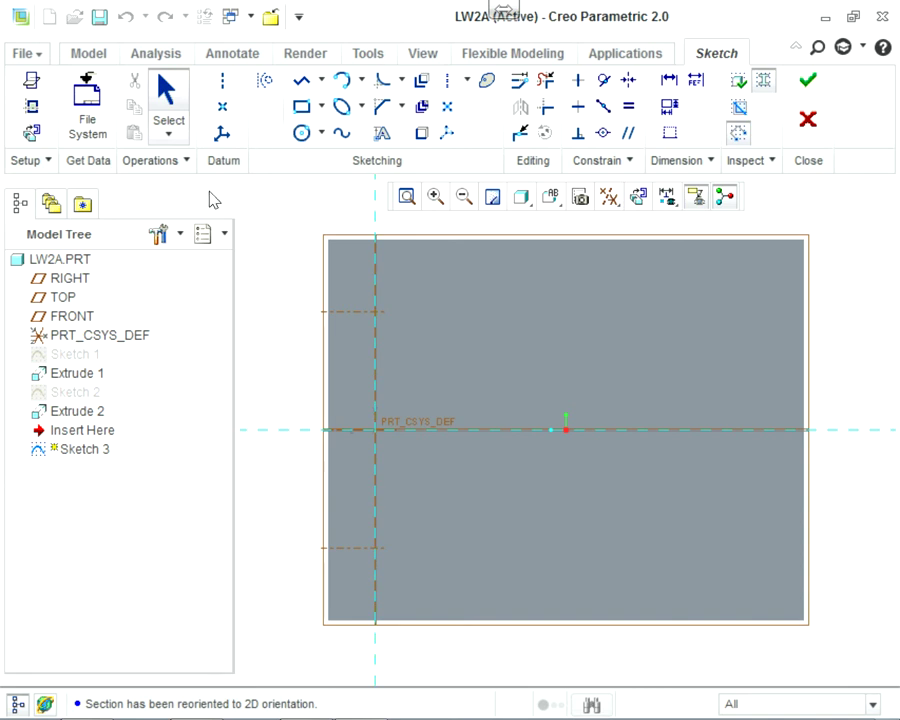
right_click(183, 148)
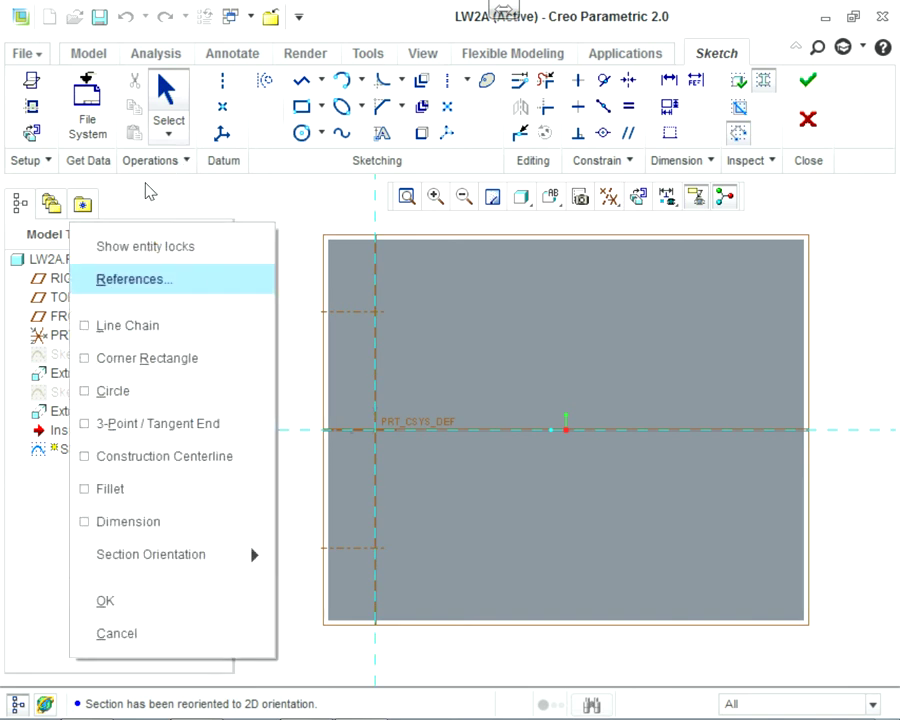
click(190, 279)
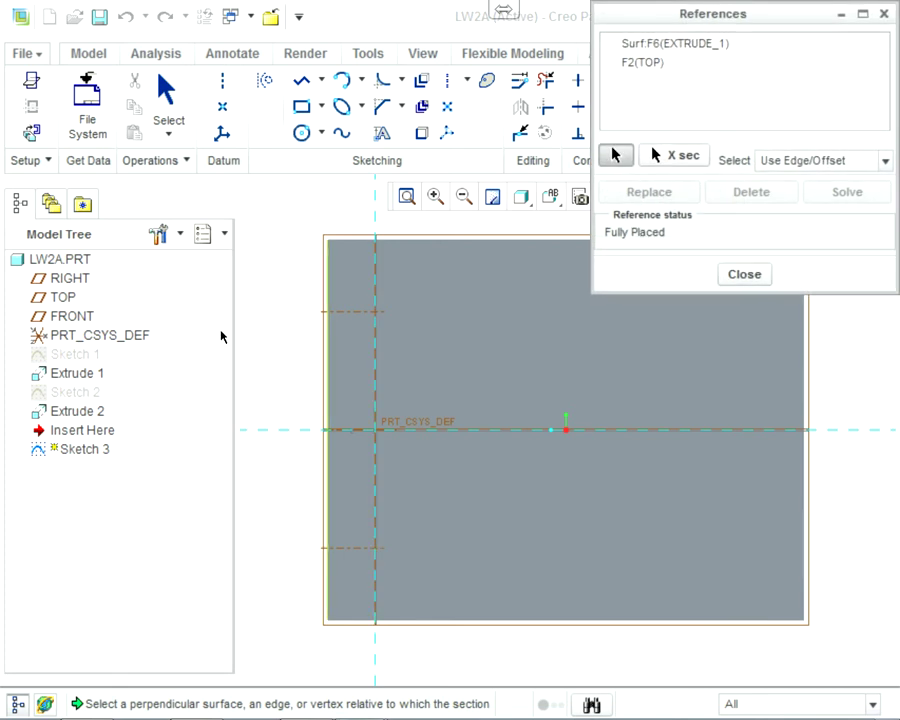
click(327, 499)
click(455, 620)
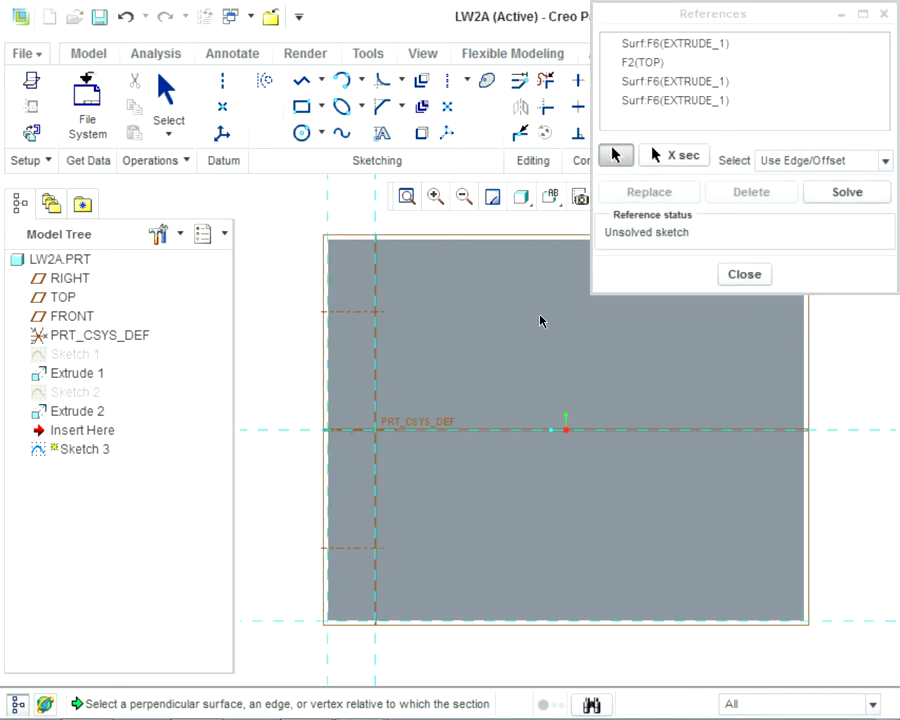
click(533, 322)
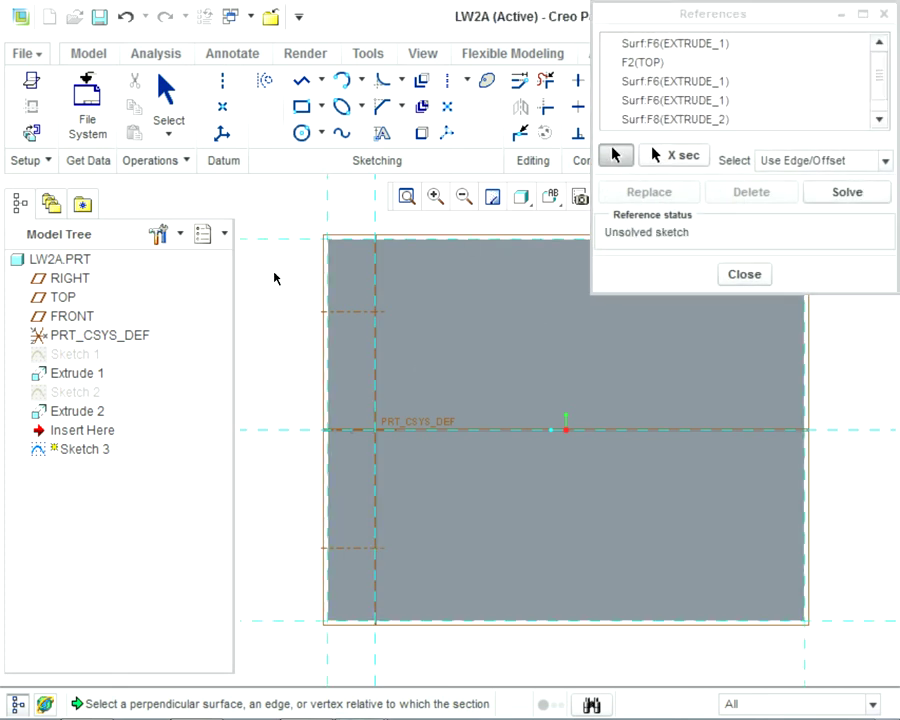
click(745, 274)
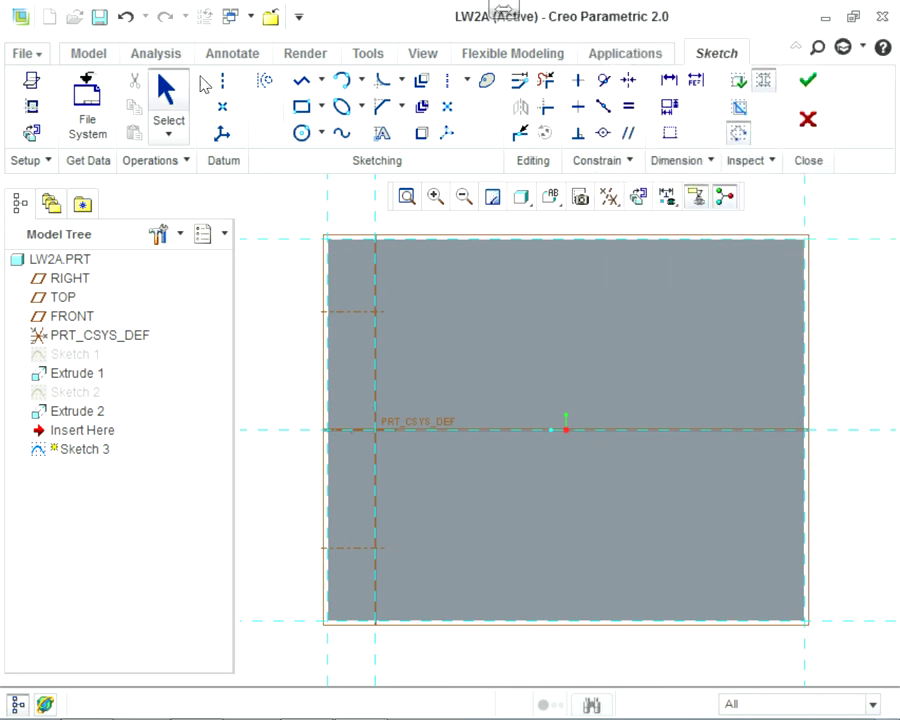
- Sketch a circle about 0.56 in diameter centred on the flange's lower edge, about 0.61 from the vertical reference beside the front plate
click(302, 133)
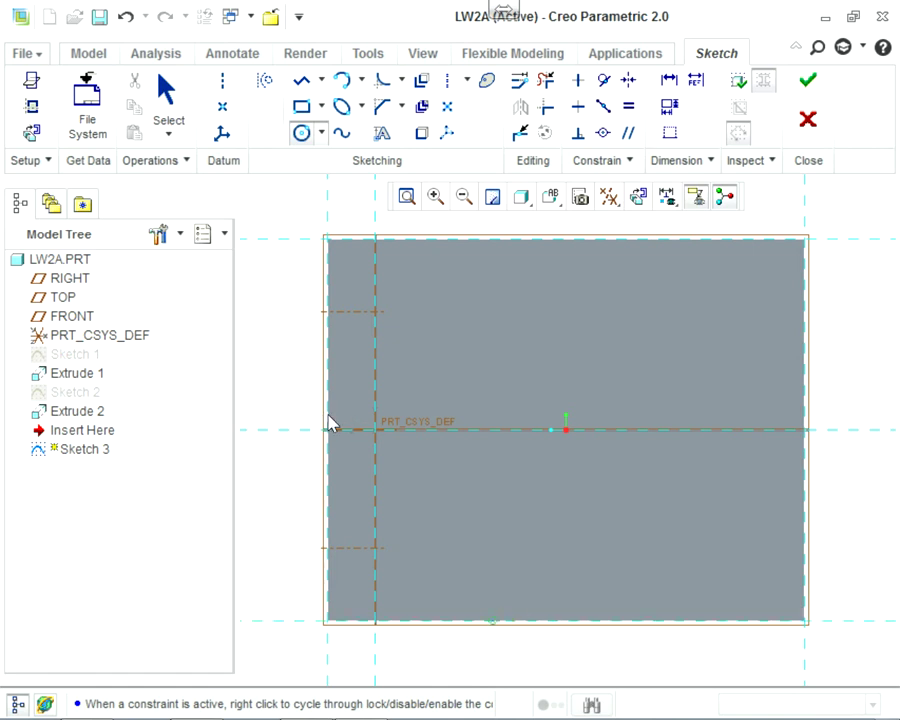
click(342, 445)
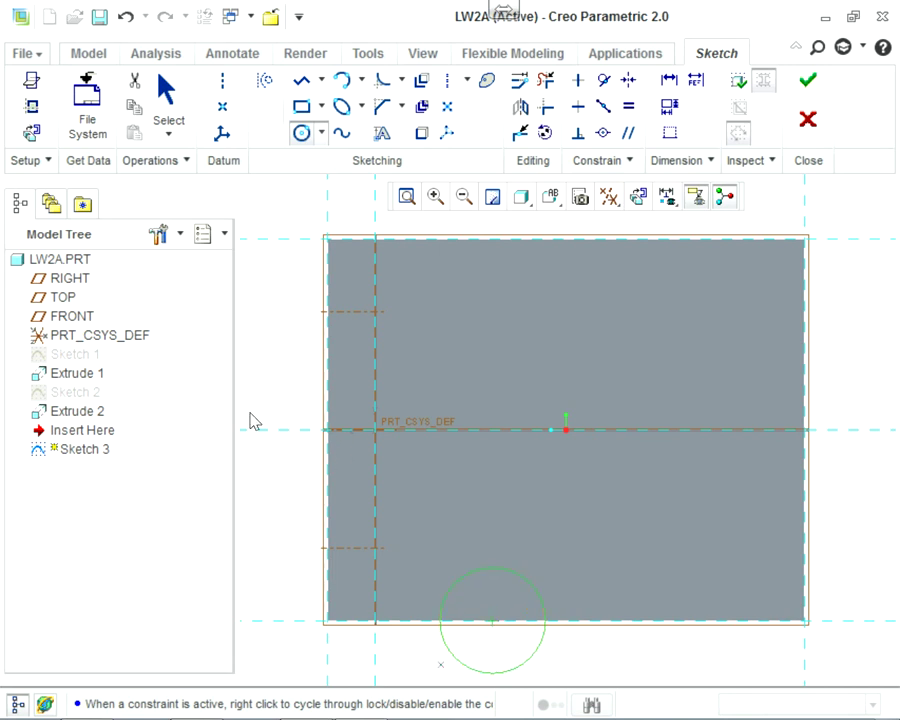
click(172, 93)
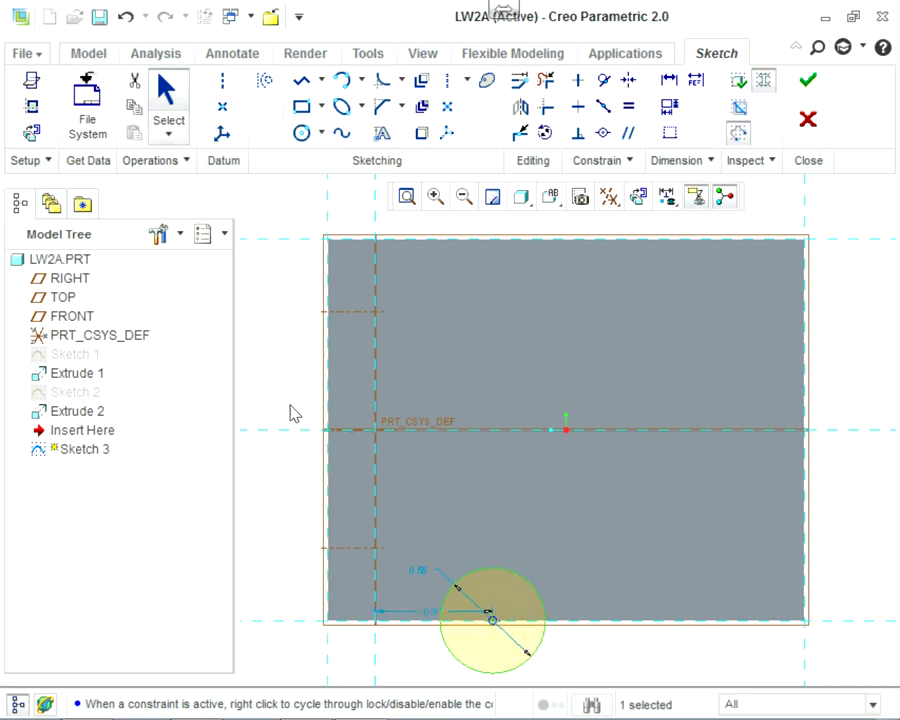
mouse_move(431, 613)
mouse_down()
mouse_move(287, 416)
mouse_move(284, 358)
mouse_up()
double_click(280, 352)
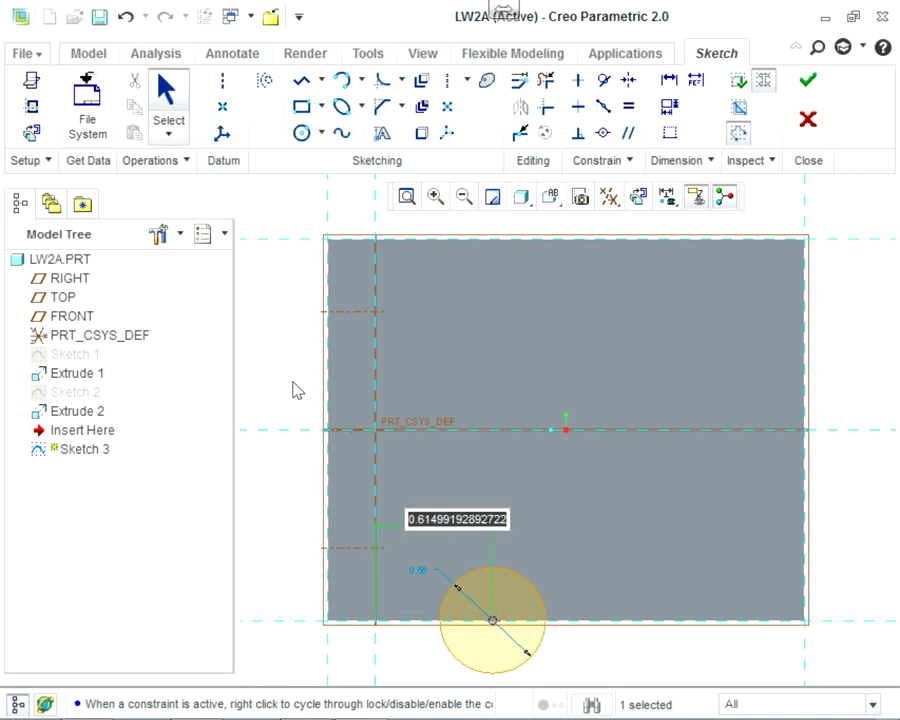
text(1.)
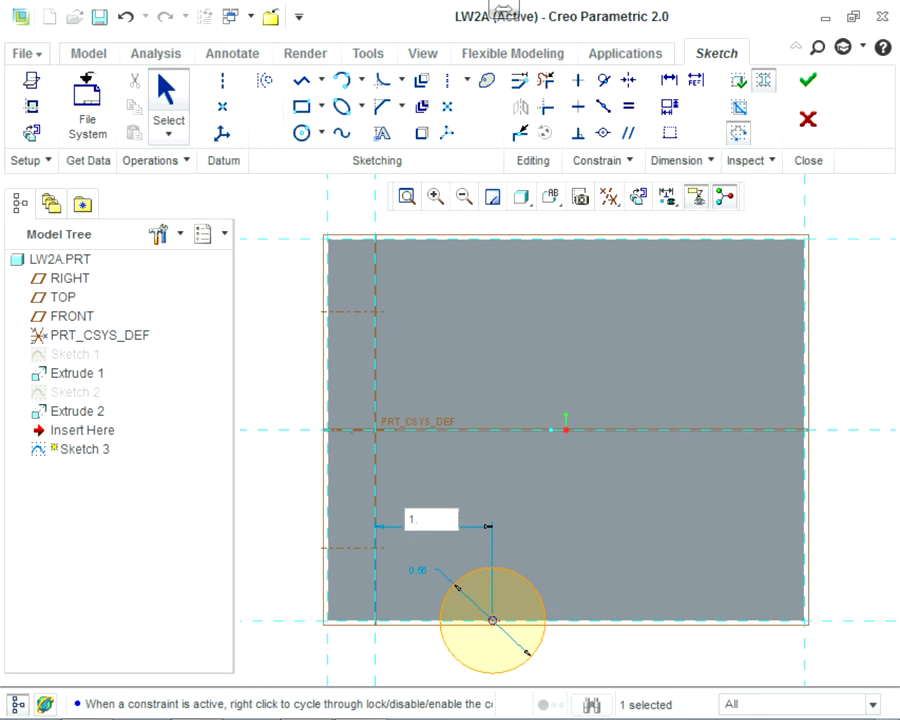
key(Escape)
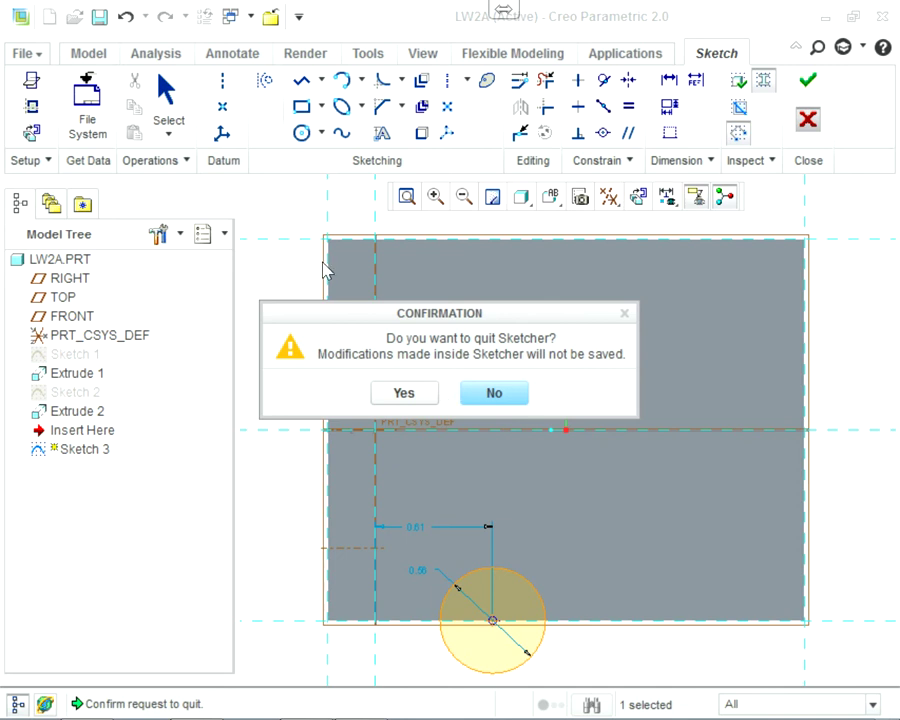
click(493, 393)
- Dimension the circle's centre from the bracket's outer front edge and set the distance to 1.38
click(669, 80)
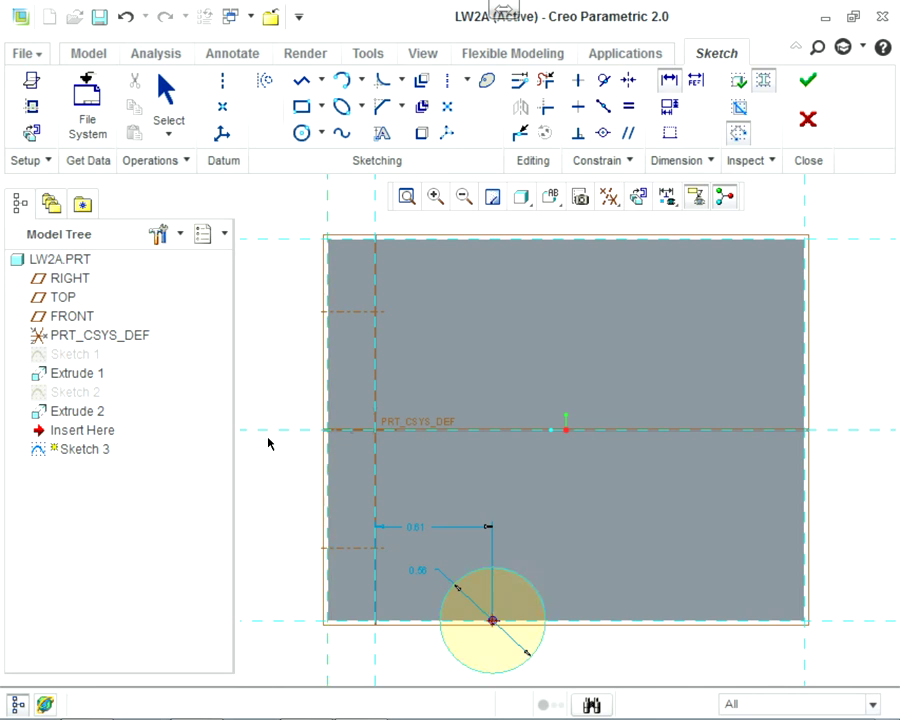
middle_click(416, 652)
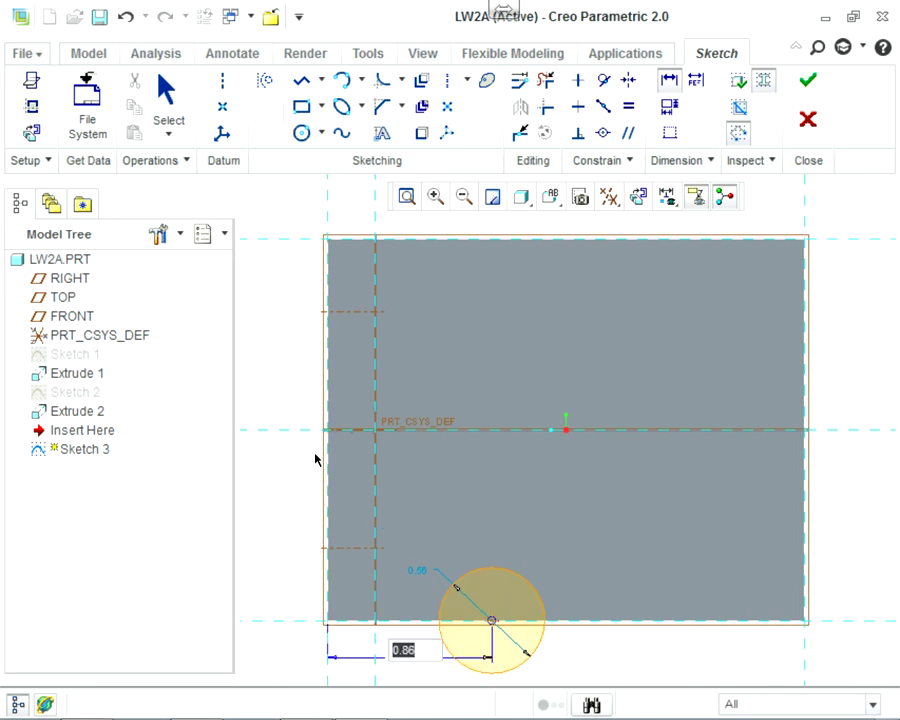
text(1)
key(Return)
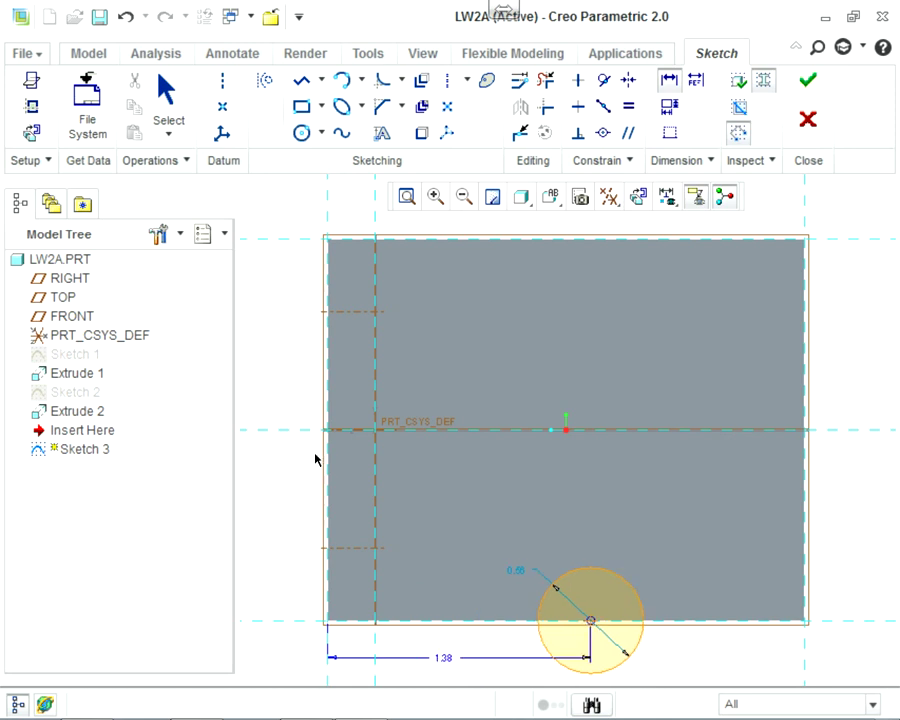
- Check the cutout radius in the Snipping Tool drawing and set the circle's diameter to 0.38 in Creo
key(alt+Tab)
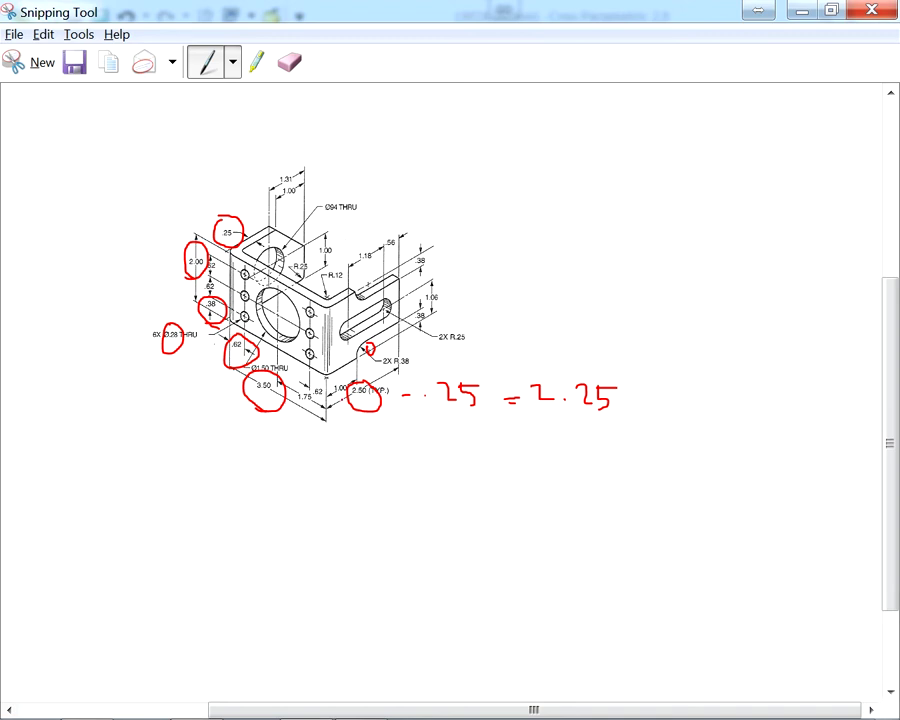
key(alt+Tab)
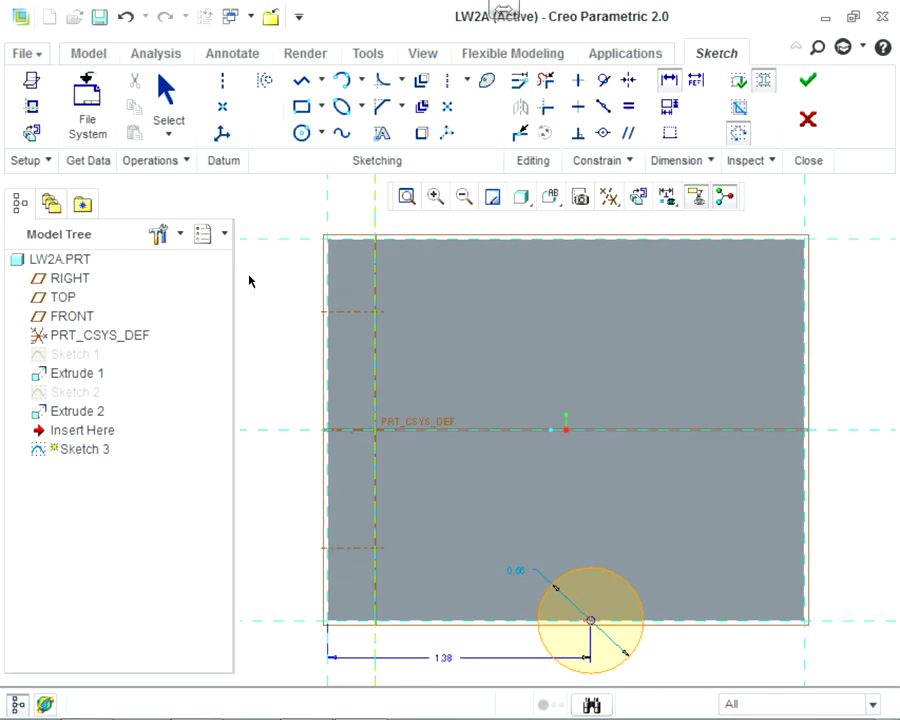
key(alt+Tab)
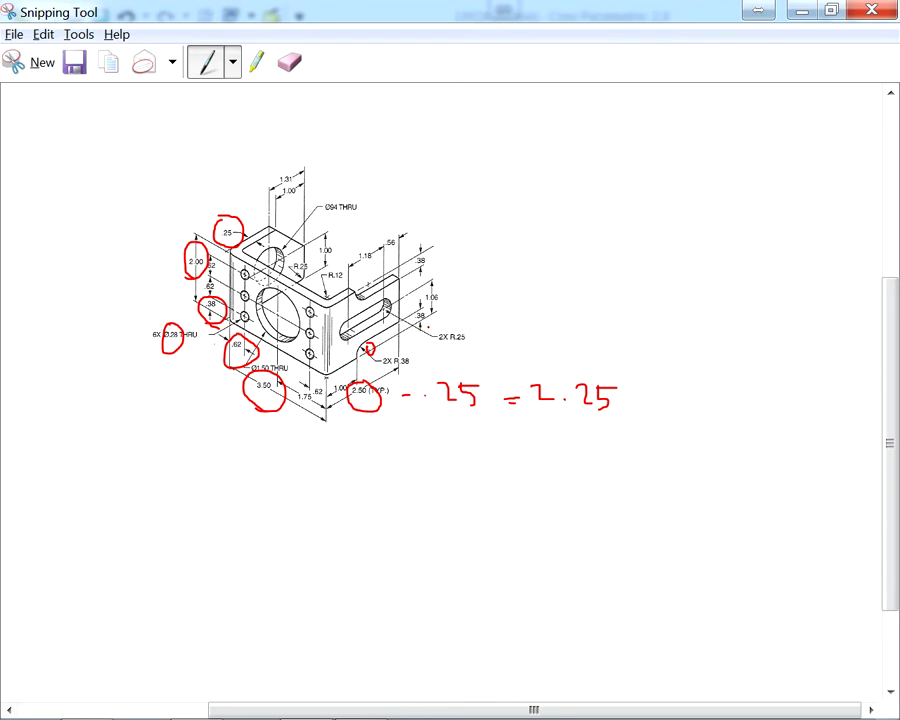
key(alt+Tab)
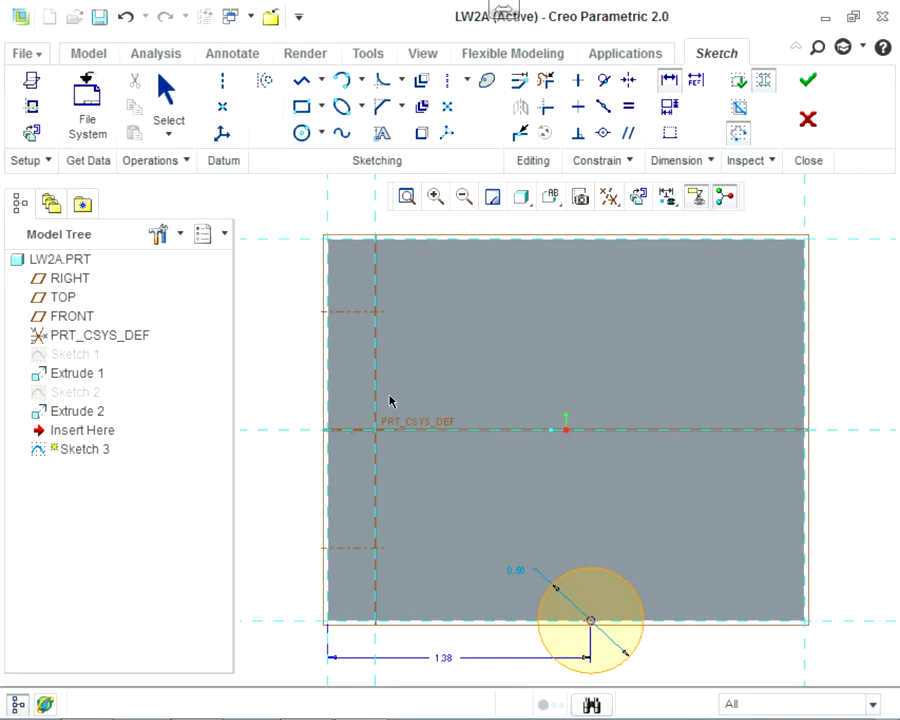
double_click(515, 570)
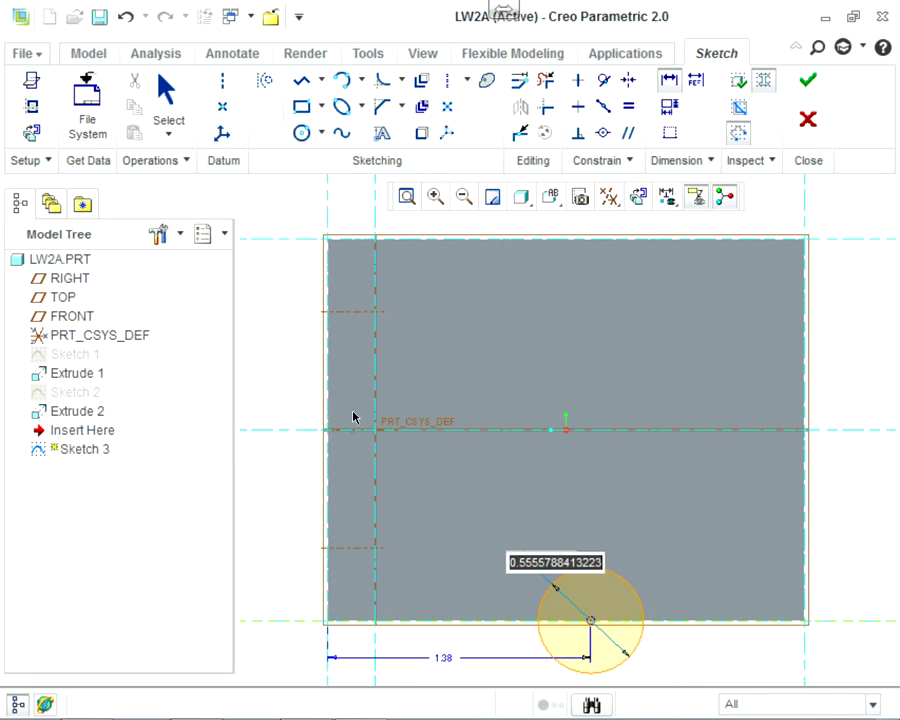
key(BackSpace)
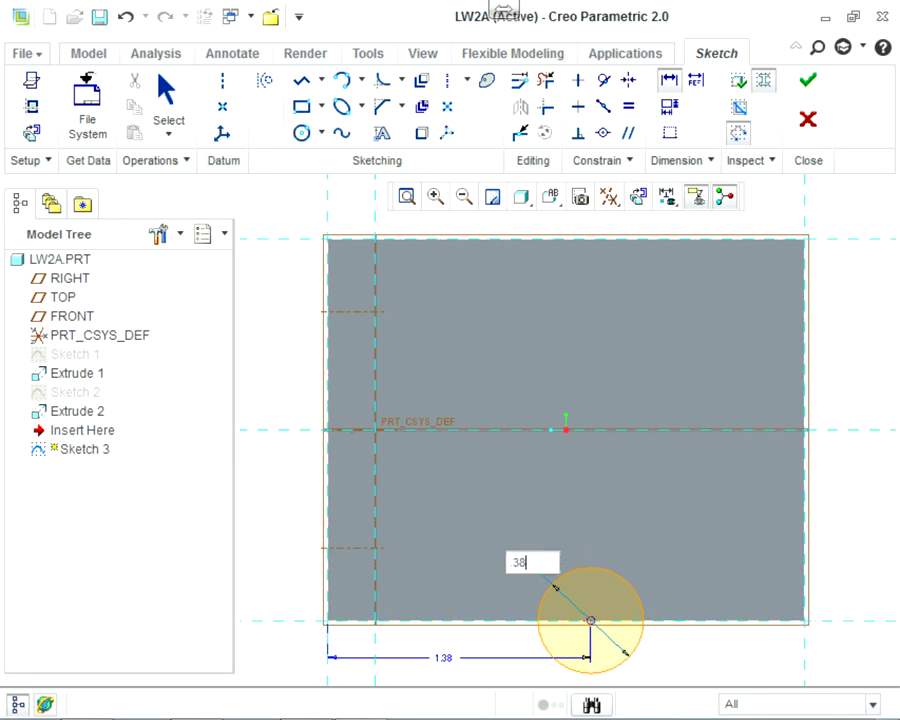
text(.38)
key(Return)
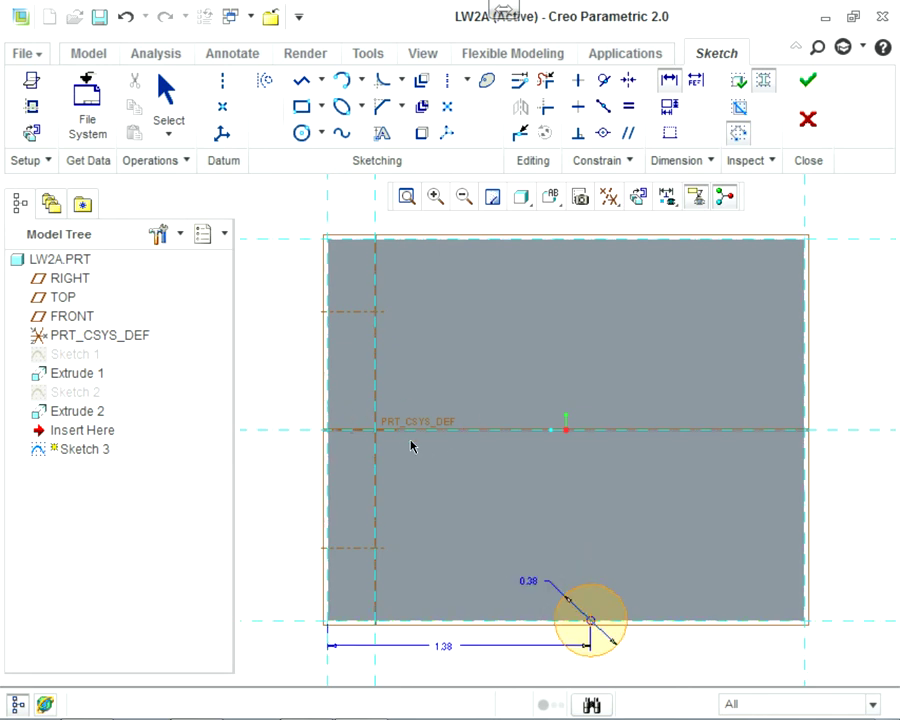
- Set the diameter of the circle on the flange's lower edge to 0.76
middle_click(354, 387)
key(Right)
text(1)
text(2)
key(Return)
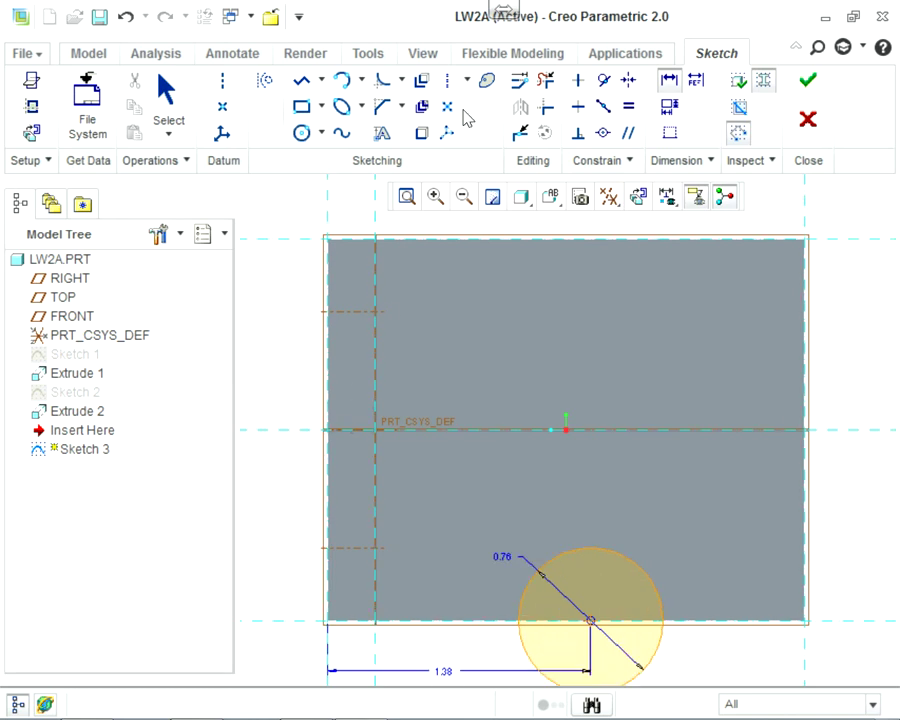
- Sketch a line chain from the circle's highest point about 1.32 past the flange's free edge, down about 1.07 and back to the circle's underside
click(302, 82)
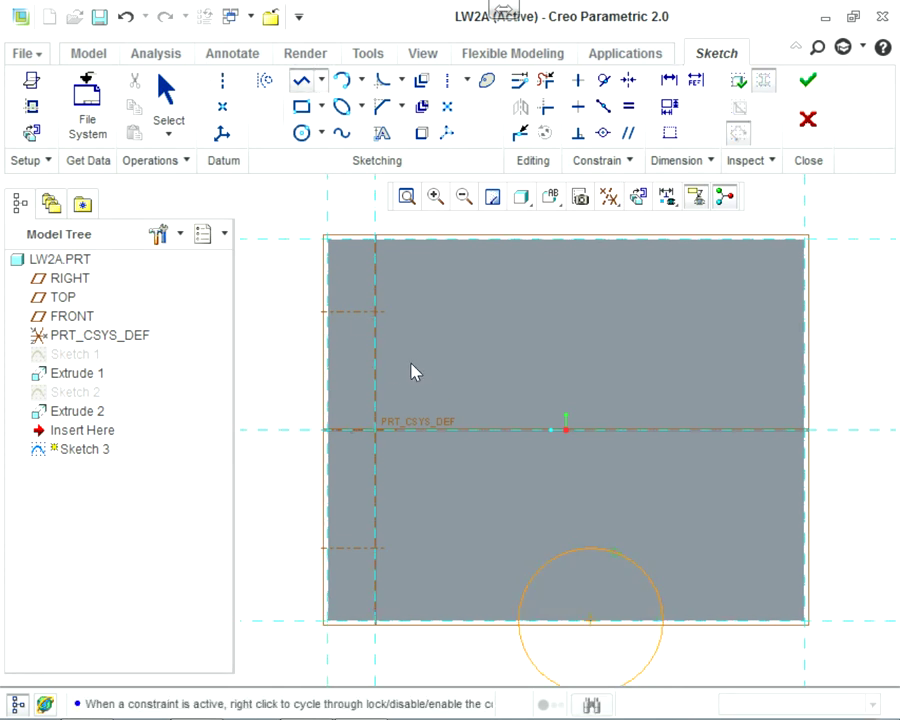
click(590, 548)
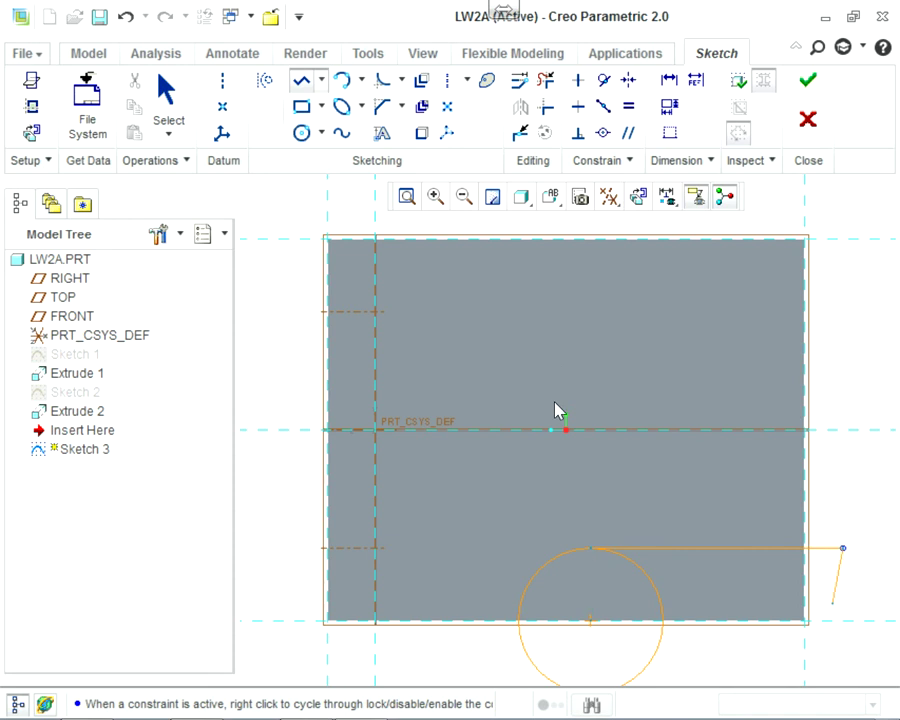
scroll(826, 600, down, 4)
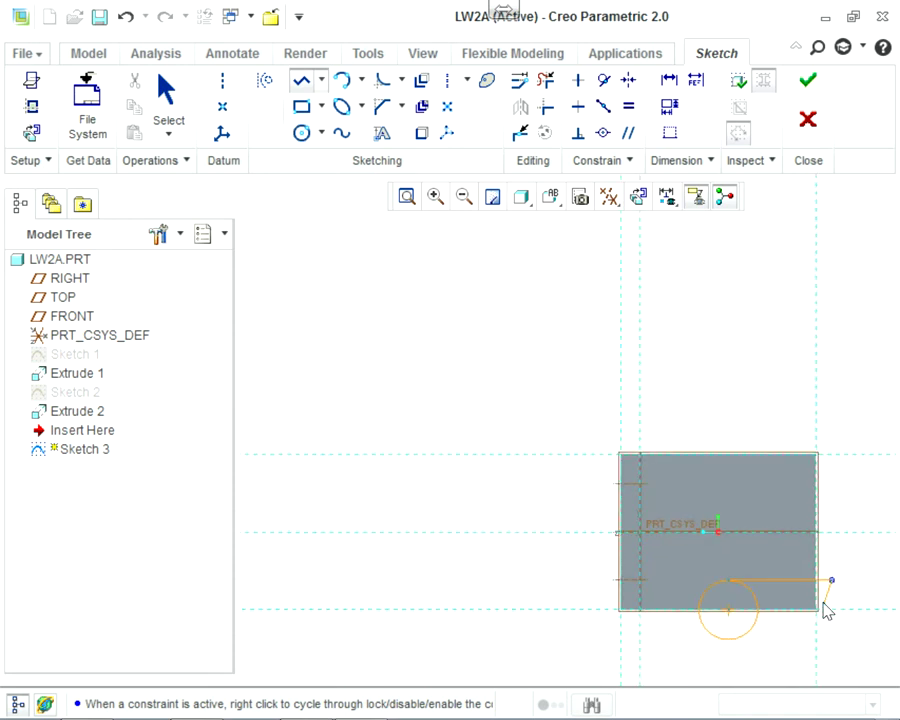
click(552, 448)
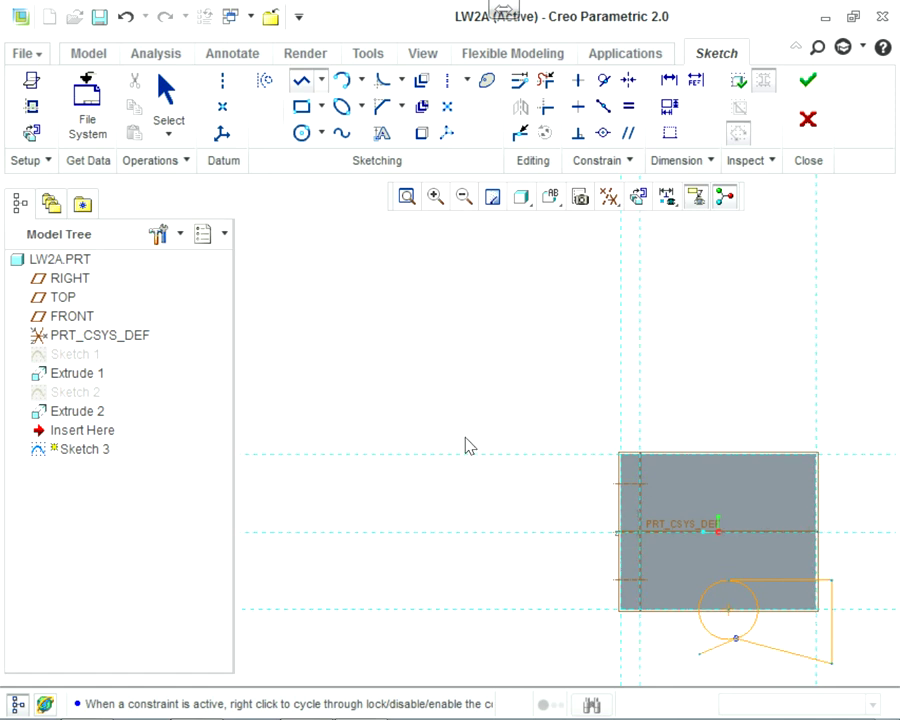
- Trim away the half of the circle inside the line chain, leaving a single rounded cutout outline
click(545, 80)
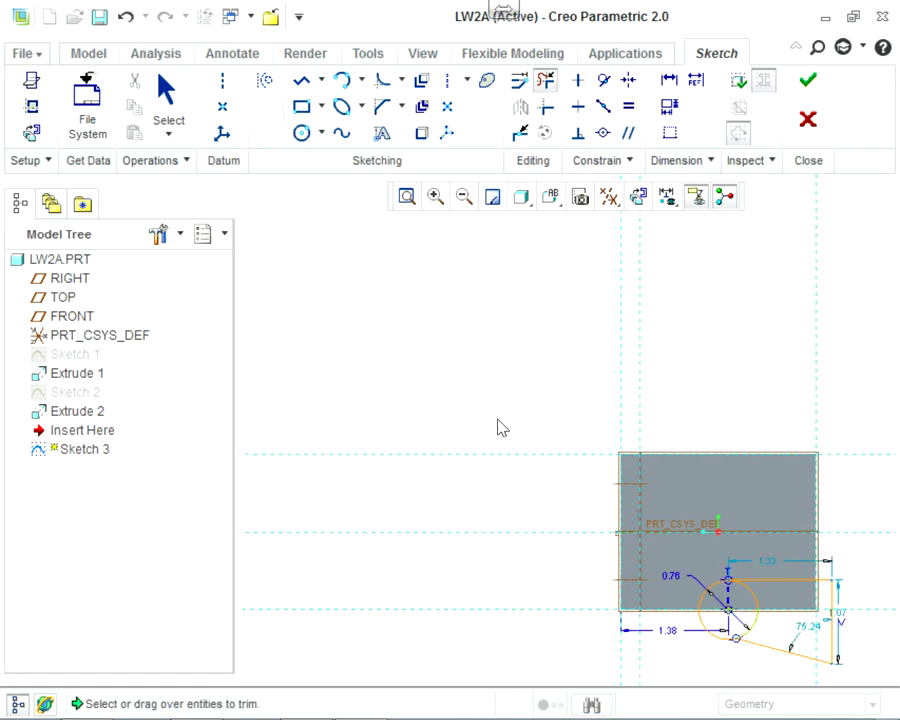
drag(497, 399, 510, 396)
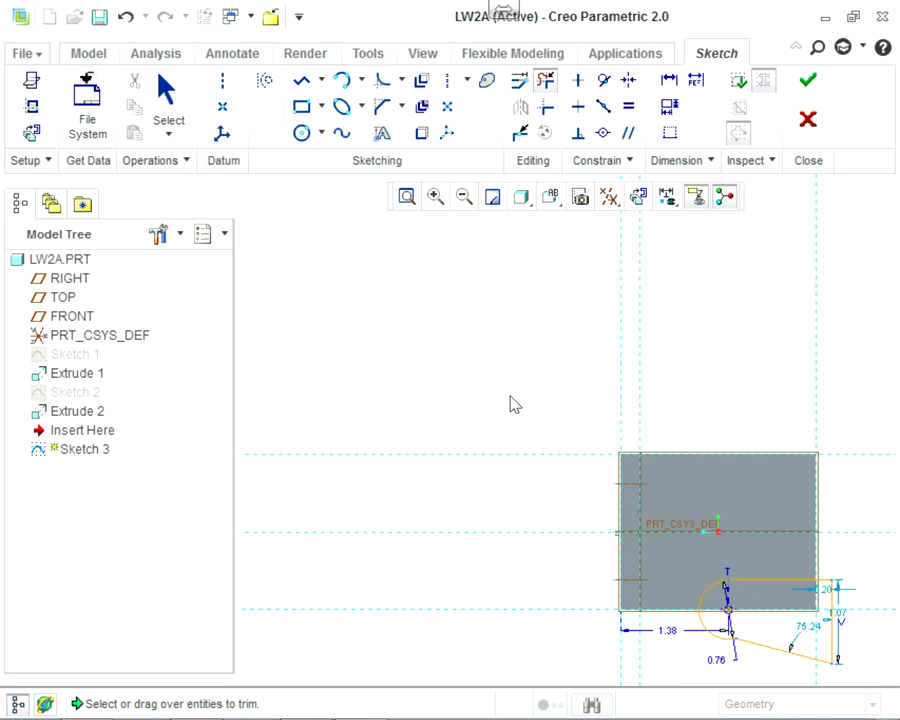
scroll(511, 417, down, 2)
scroll(515, 420, up, 2)
scroll(404, 392, down, 2)
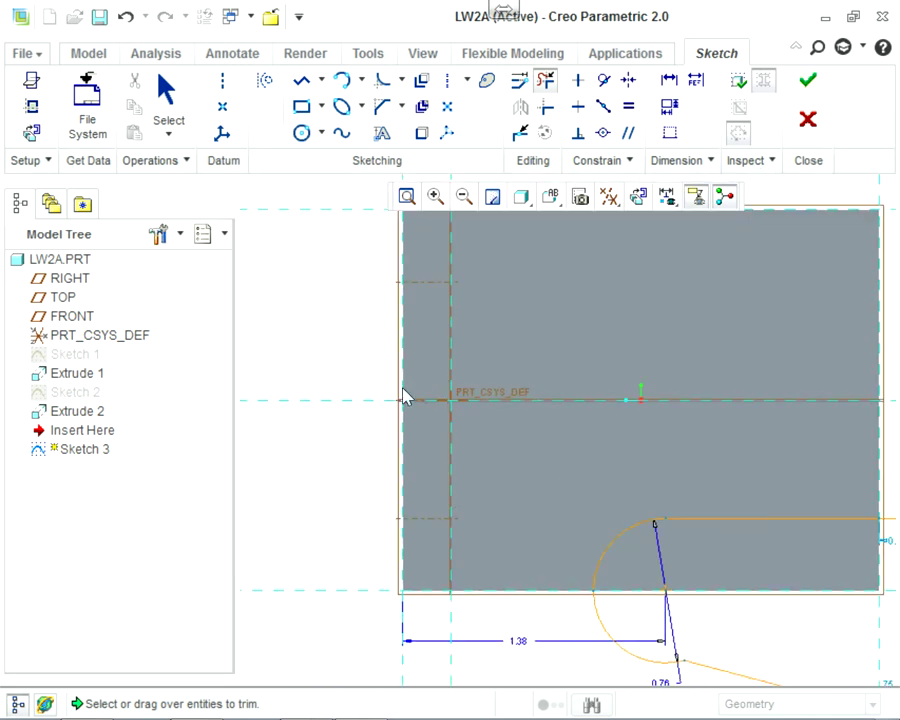
scroll(325, 361, up, 1)
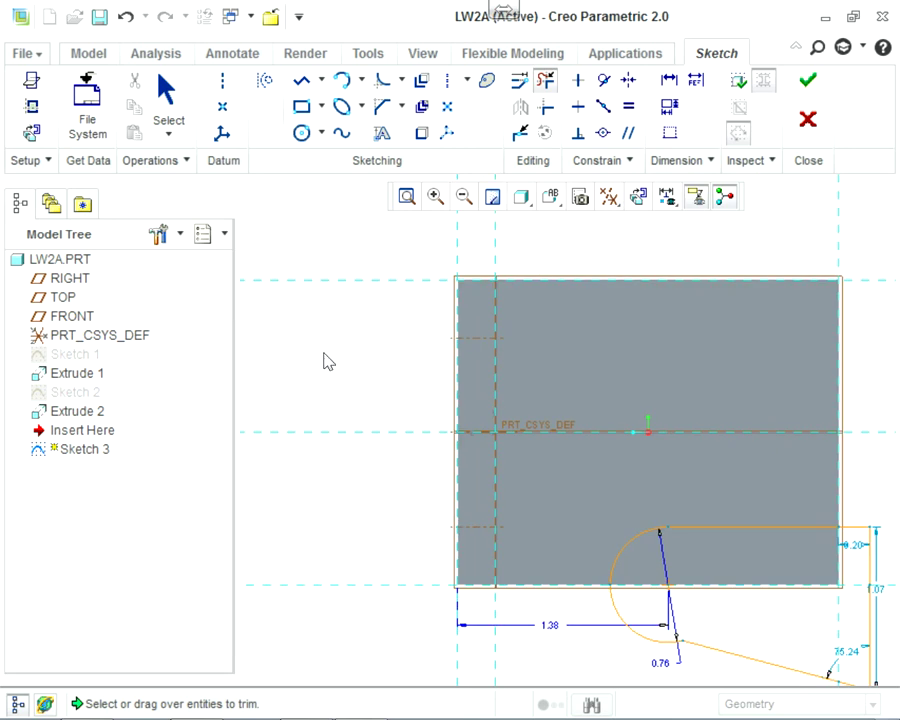
scroll(307, 350, down, 2)
scroll(463, 378, up, 3)
scroll(463, 378, down, 2)
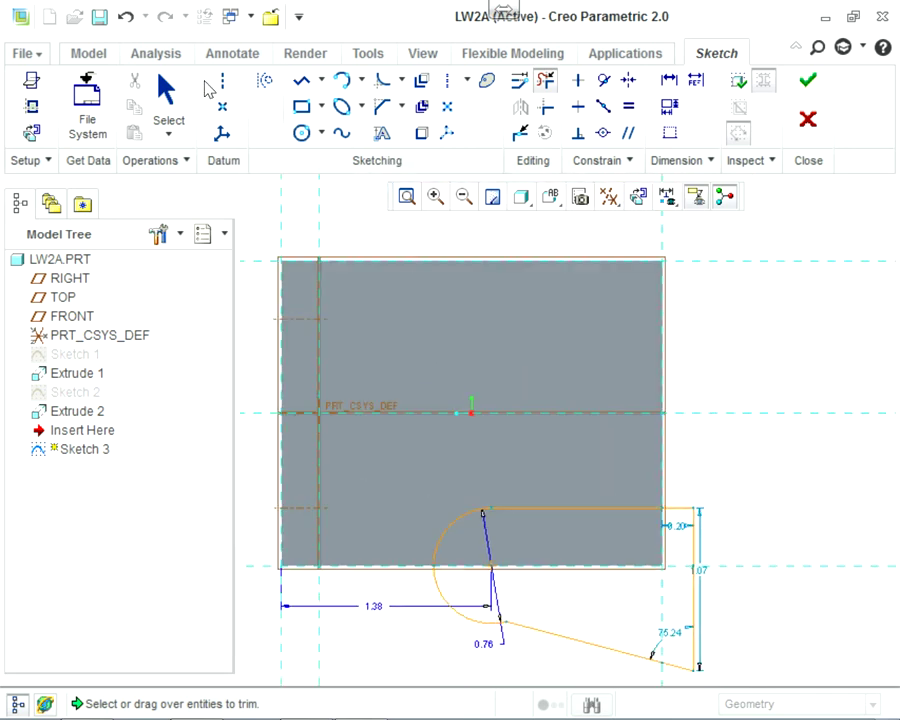
- Add a horizontal centerline along the flange's middle reference
click(447, 80)
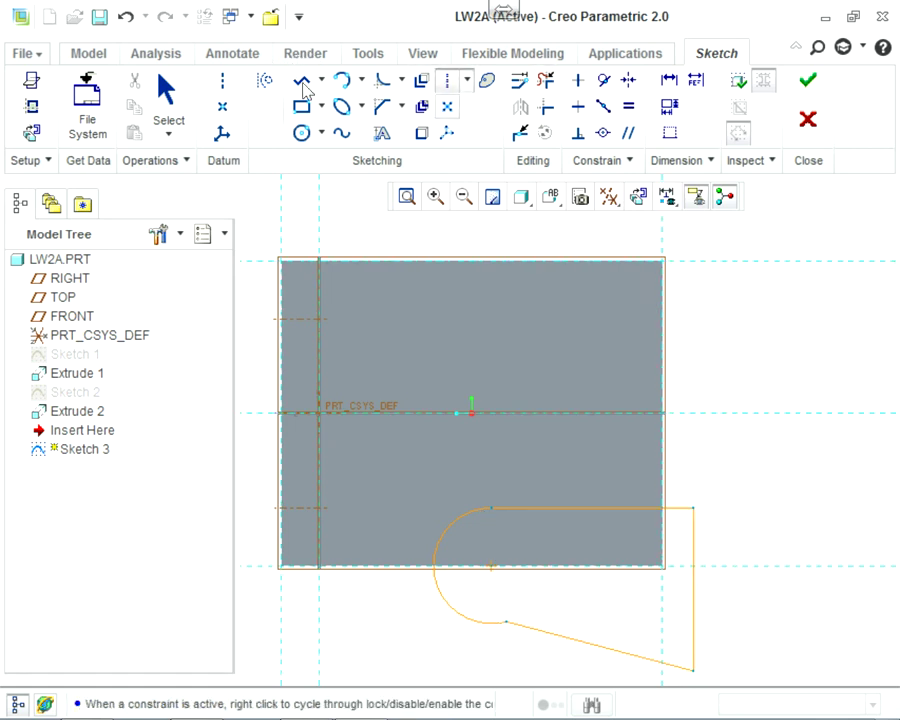
click(494, 274)
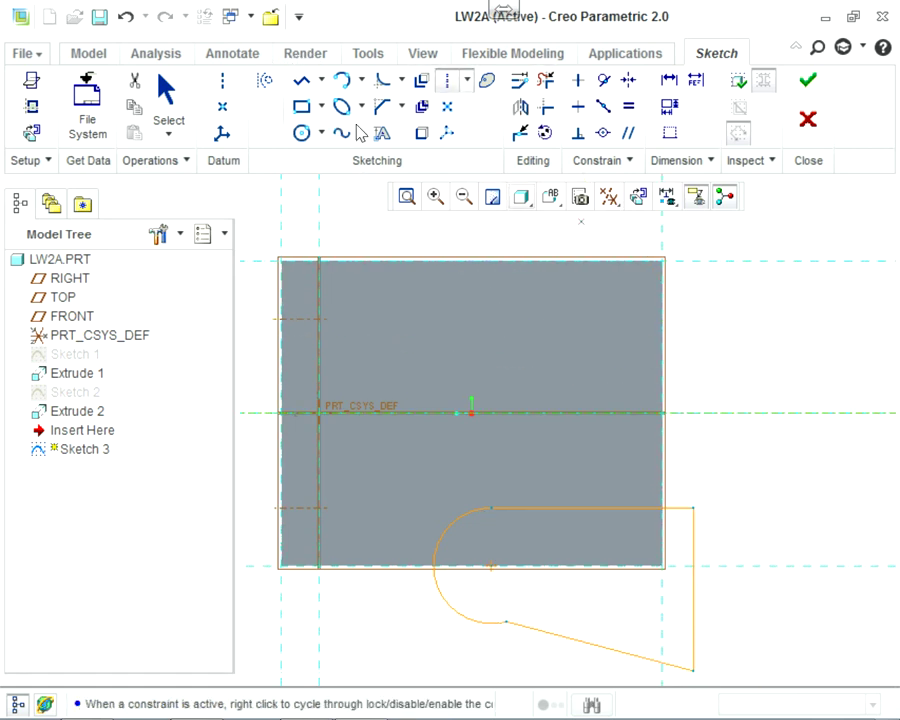
click(520, 107)
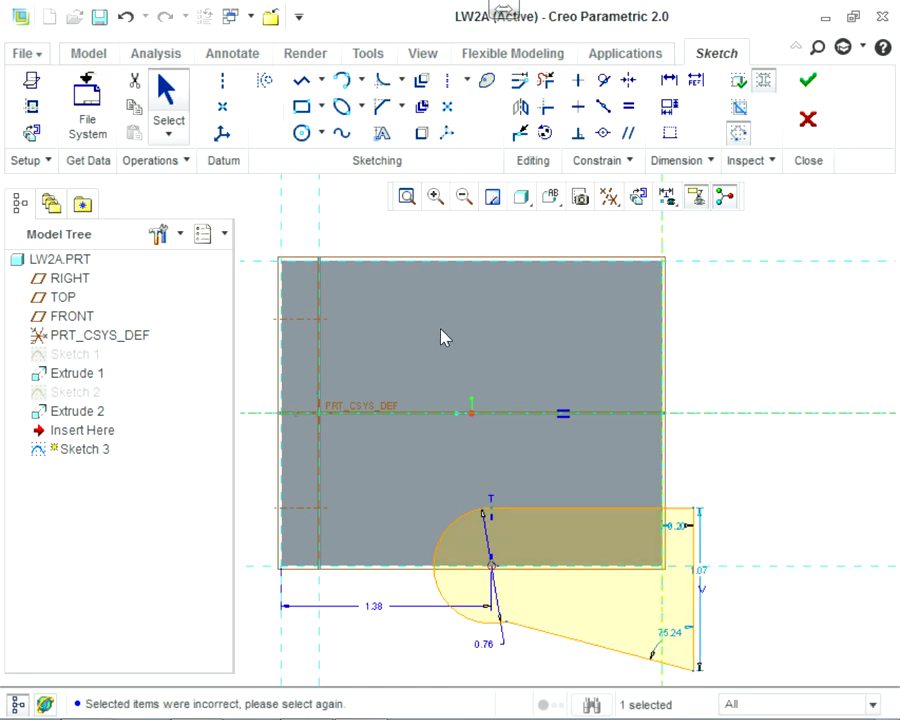
click(635, 508)
ctrl+click(693, 549)
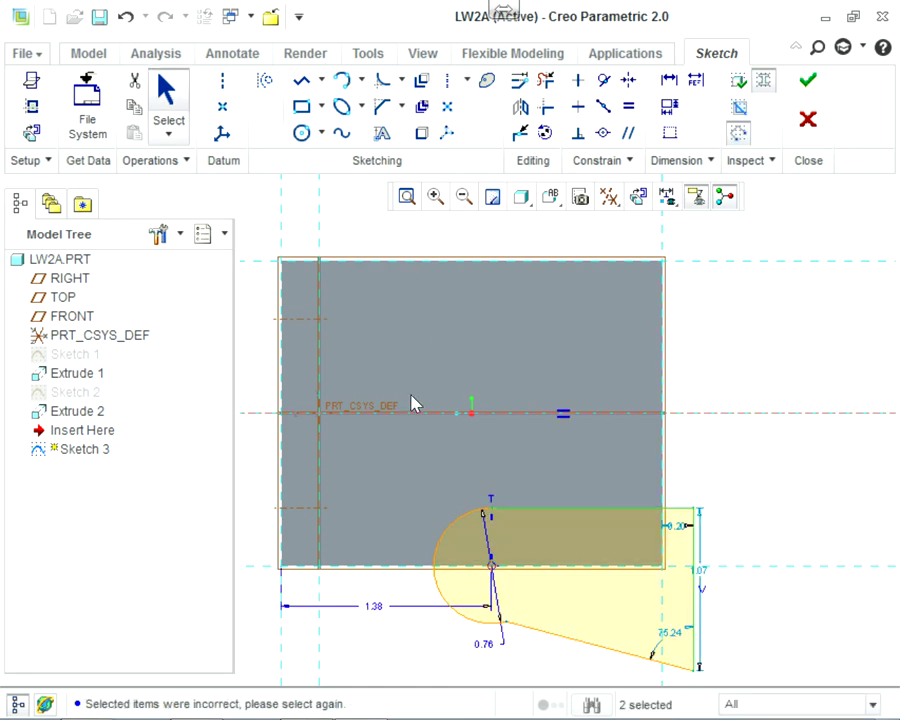
ctrl+click(356, 416)
ctrl+click(312, 418)
click(390, 406)
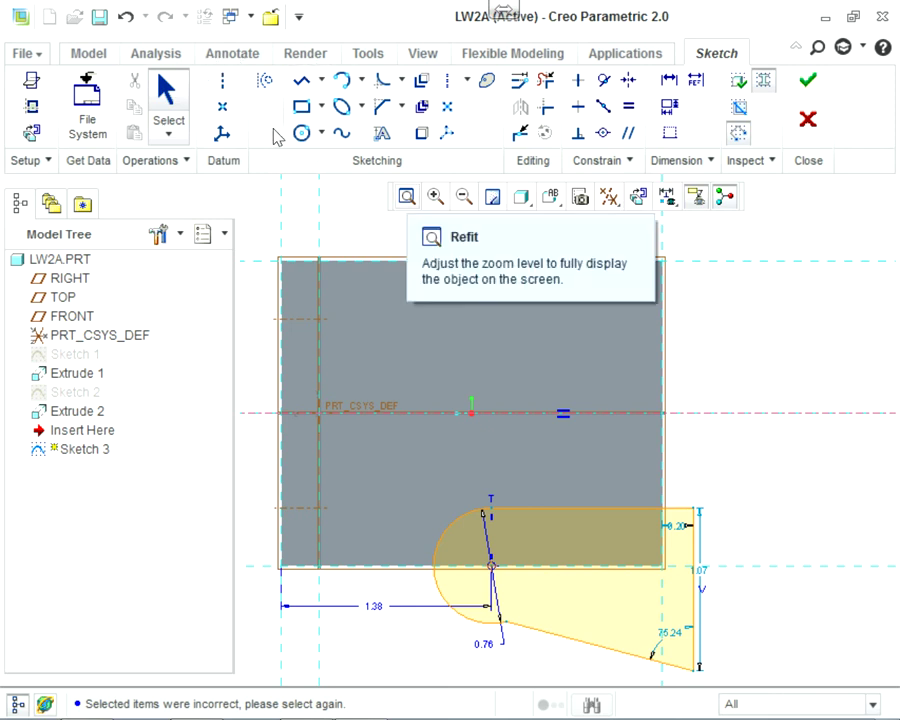
- Mirror the rounded cutout outline, its arc and three lines, about the horizontal centerline to the flange's upper edge
click(694, 558)
click(640, 508)
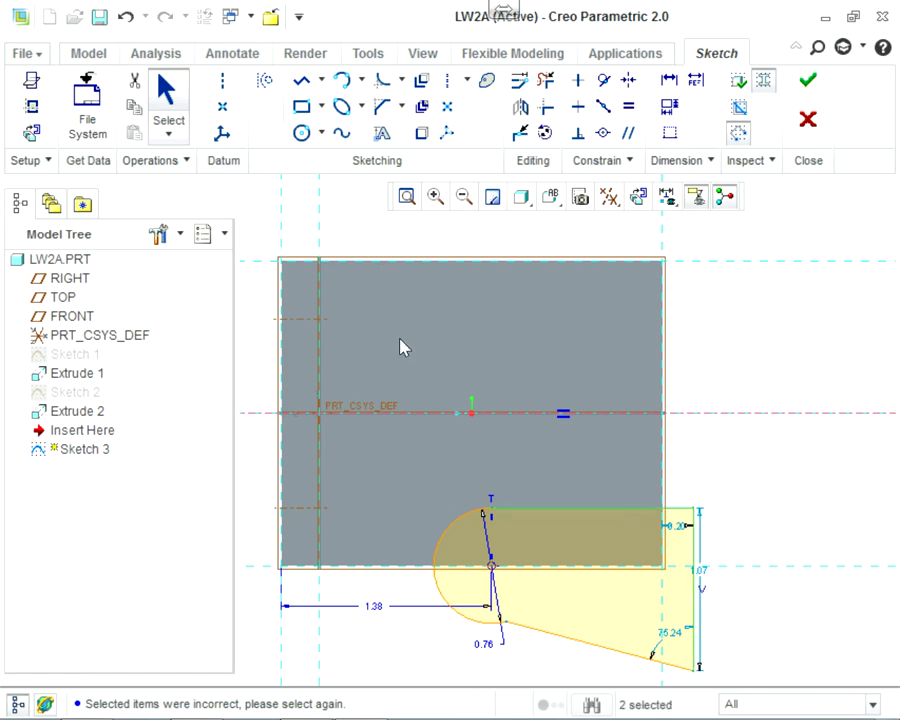
click(455, 611)
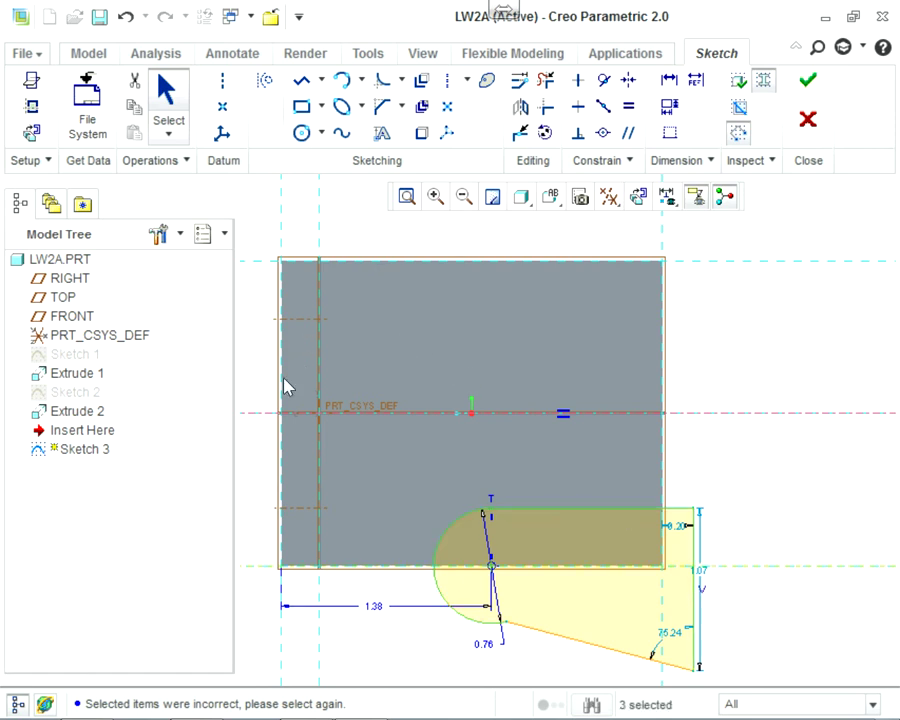
ctrl+click(348, 427)
click(520, 107)
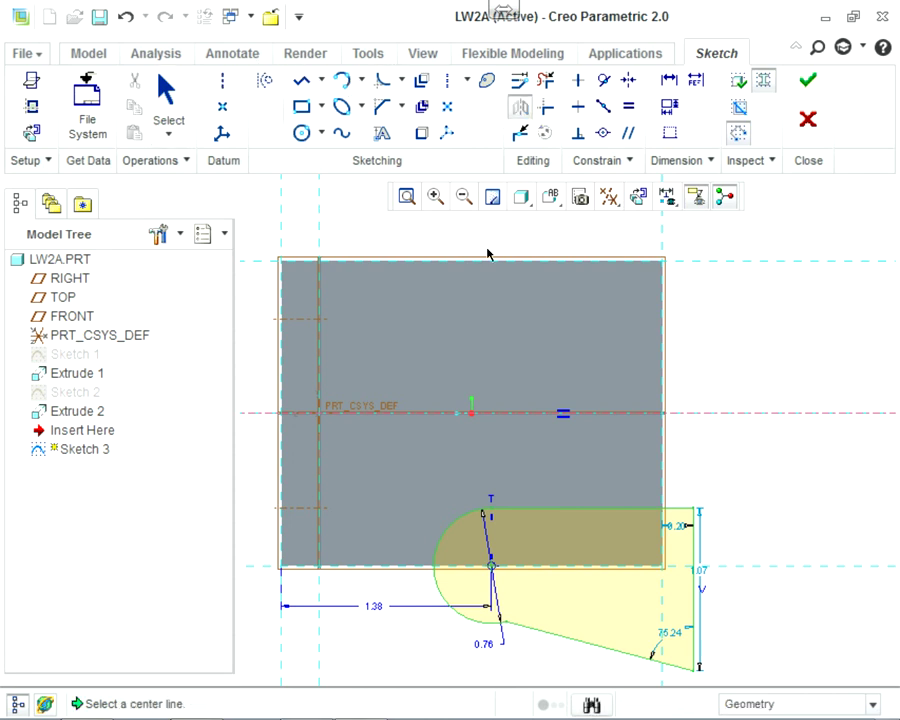
click(723, 415)
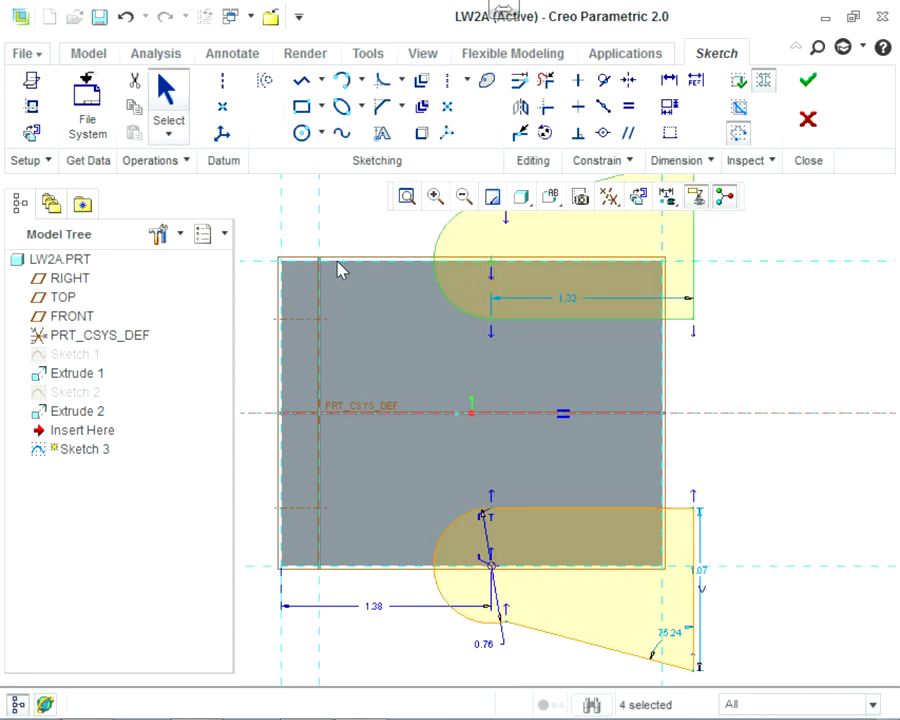
- Sketch a horizontal construction line about 2.94 long, about 0.26 below the flange's horizontal centerline
scroll(390, 250, up, 2)
scroll(602, 327, down, 2)
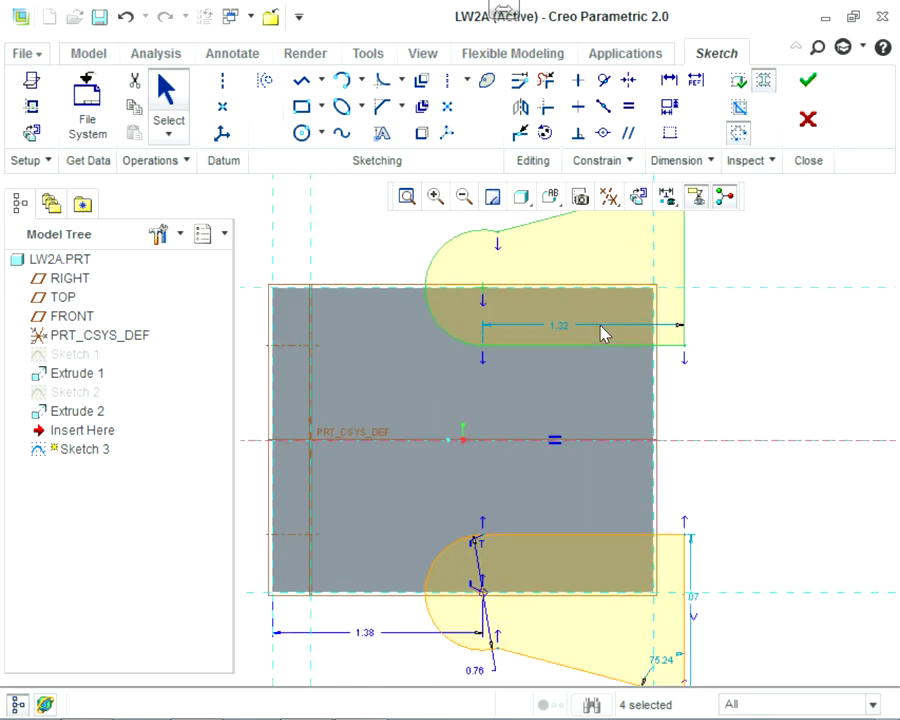
scroll(602, 327, up, 1)
scroll(527, 350, down, 1)
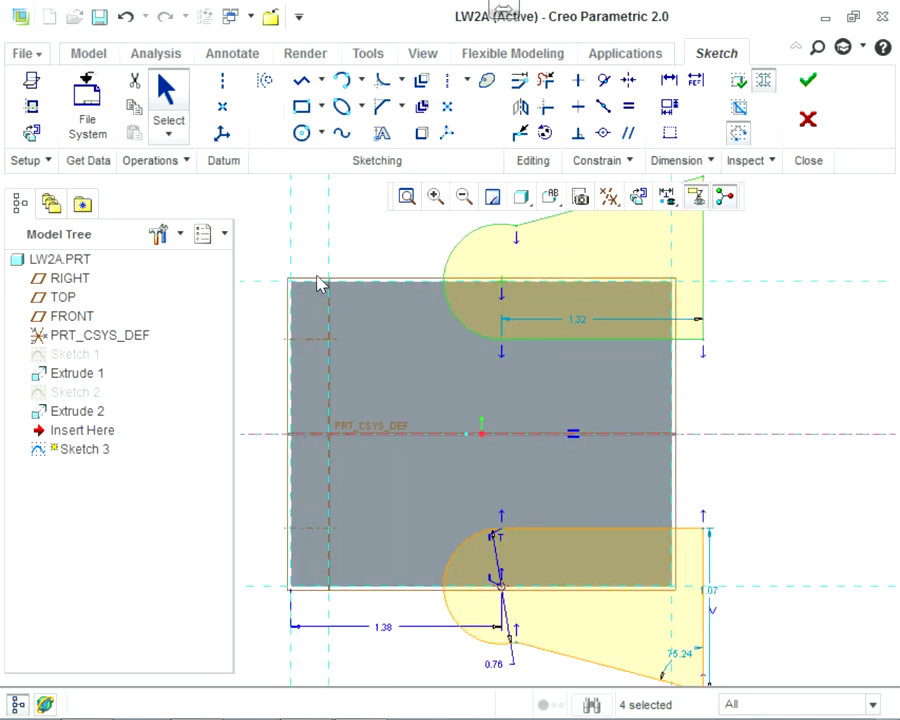
key(alt+Tab)
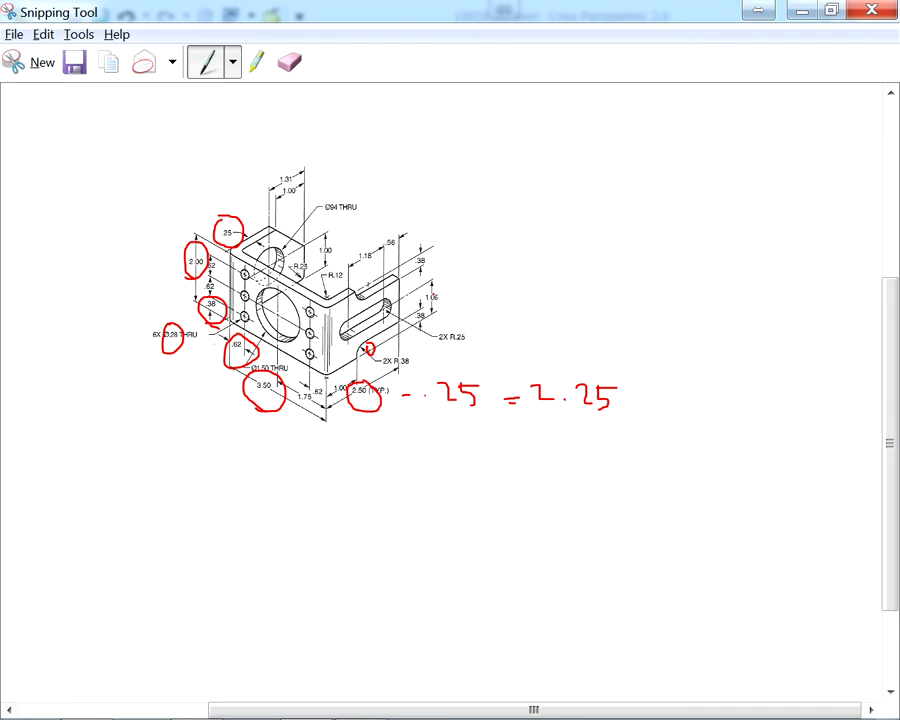
key(alt+Tab)
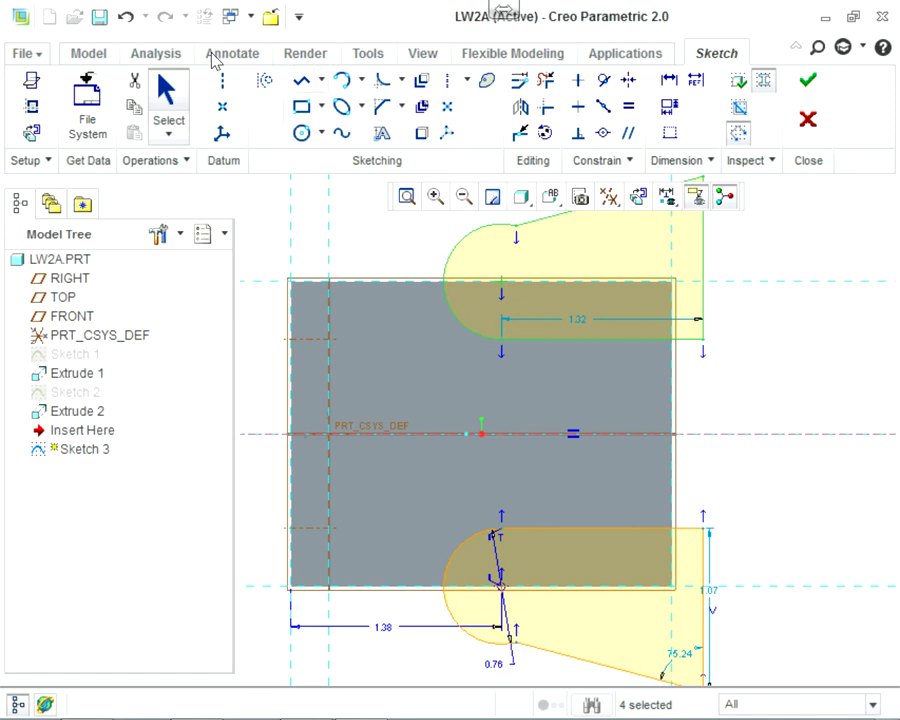
click(321, 80)
click(302, 80)
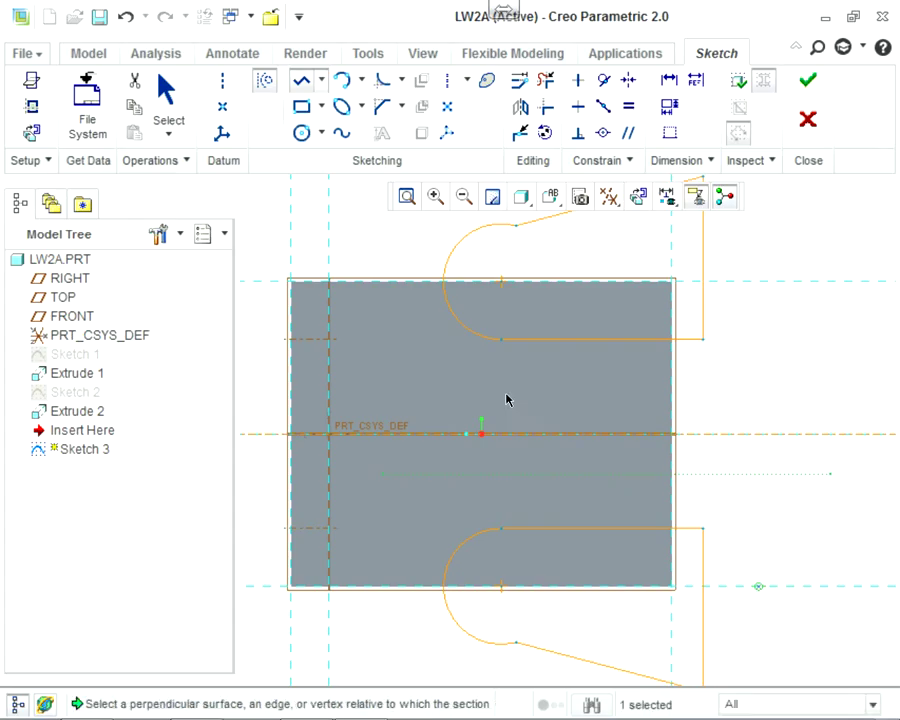
- Dimension the construction line's height above the flange's lower edge as 1.06, following the reference drawing
key(alt+Tab)
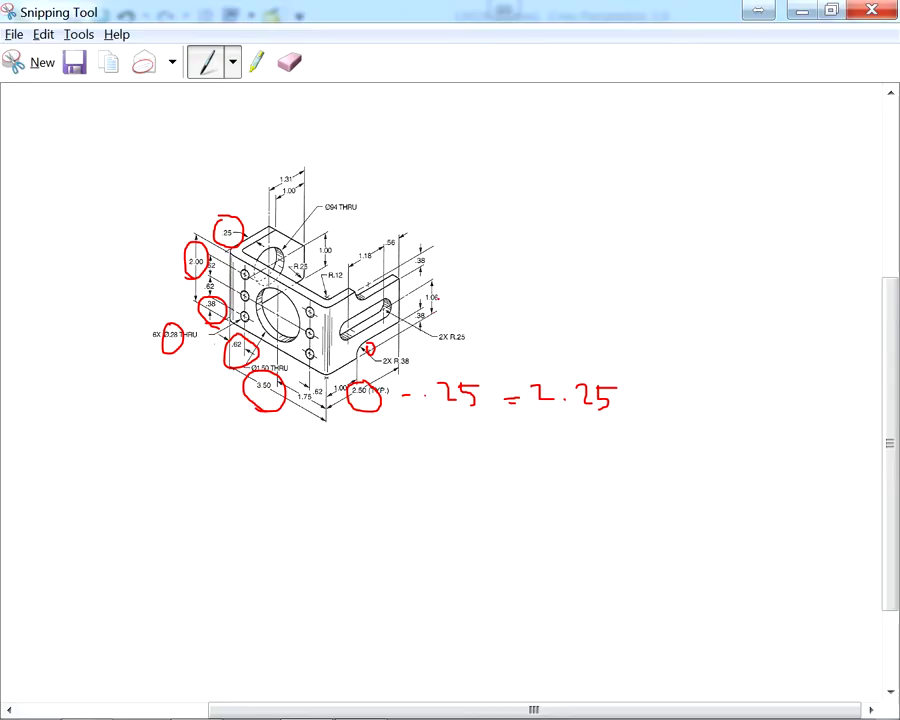
key(alt+Tab)
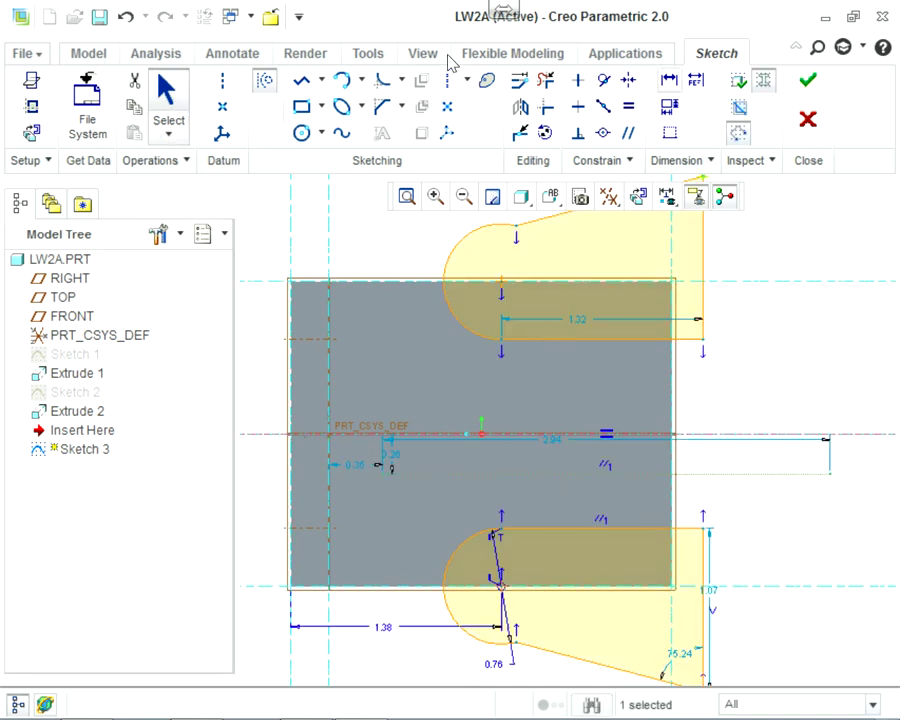
key(d)
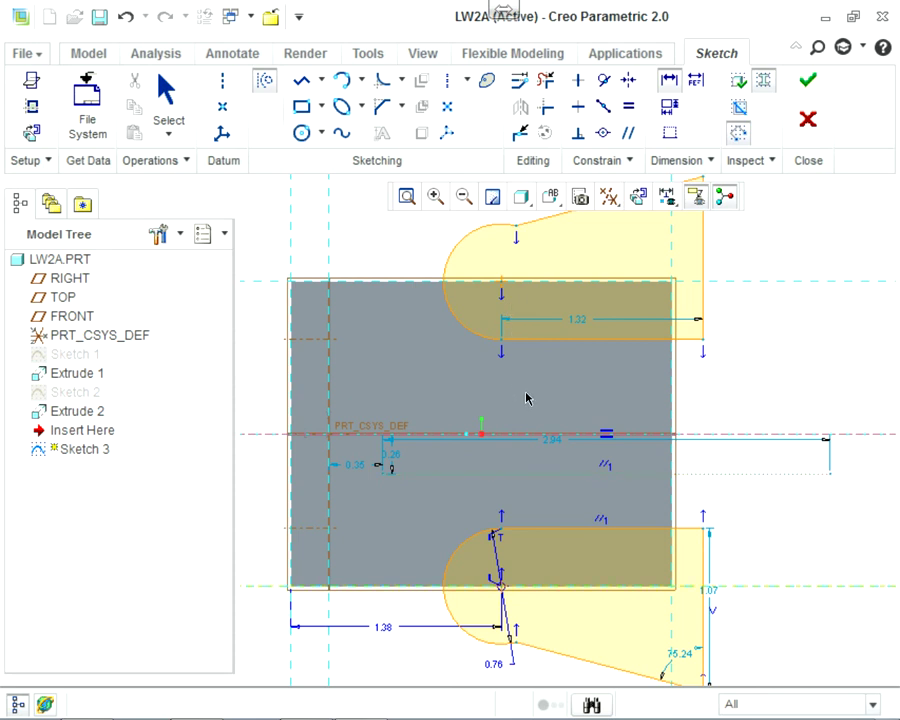
text(1)
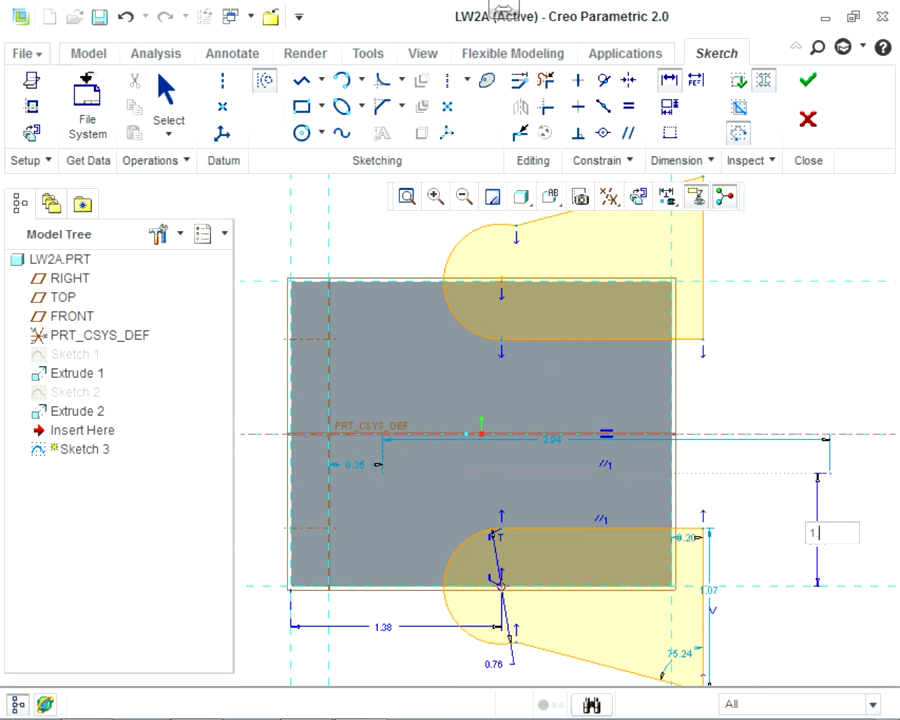
key(Return)
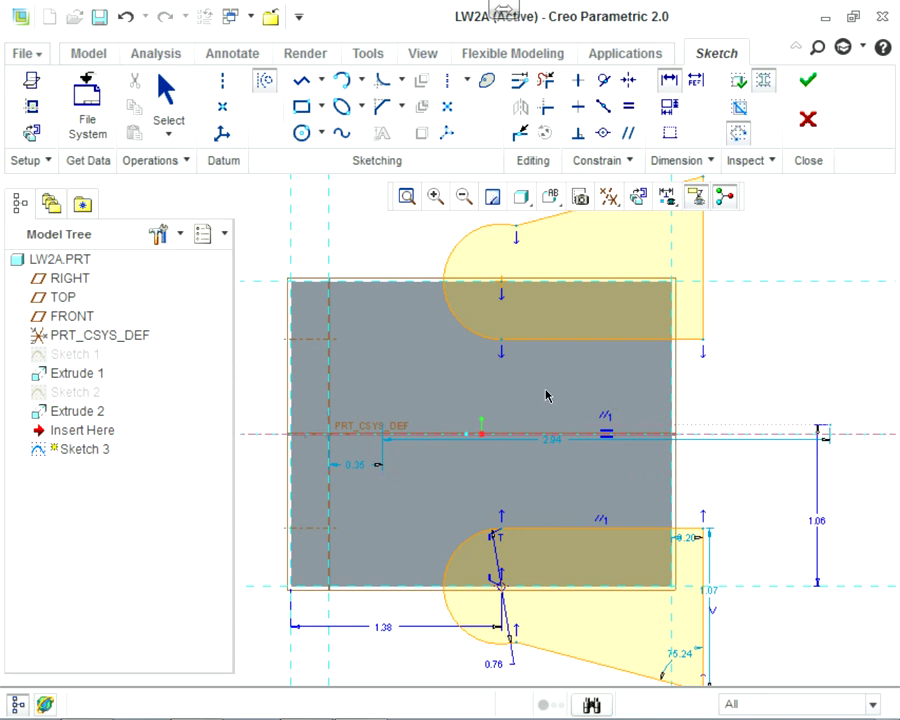
- Shift the construction line toward the bend so its outer end lies within the flange, and set its height above the lower edge to 1.06
scroll(680, 480, up, 3)
scroll(438, 316, down, 1)
scroll(408, 297, up, 4)
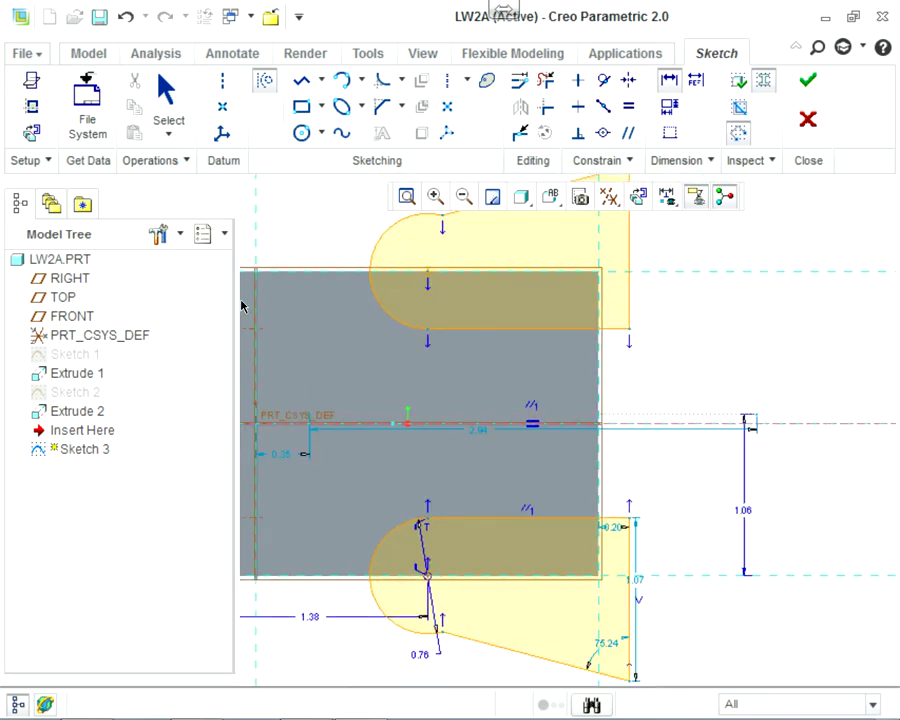
scroll(650, 440, up, 2)
scroll(548, 474, down, 2)
scroll(548, 474, up, 2)
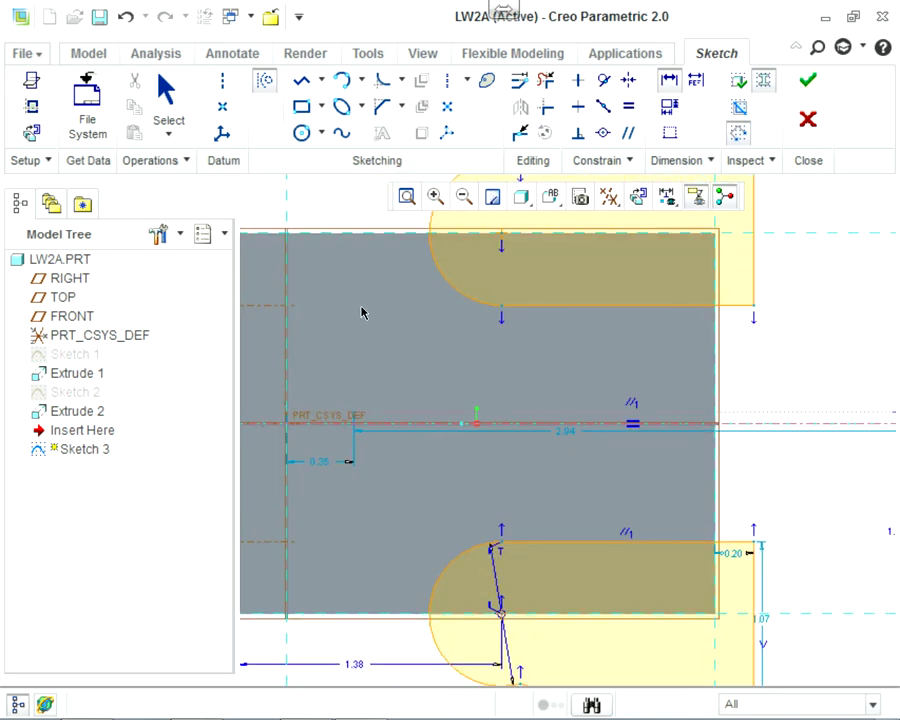
scroll(545, 464, down, 1)
key(alt+Tab)
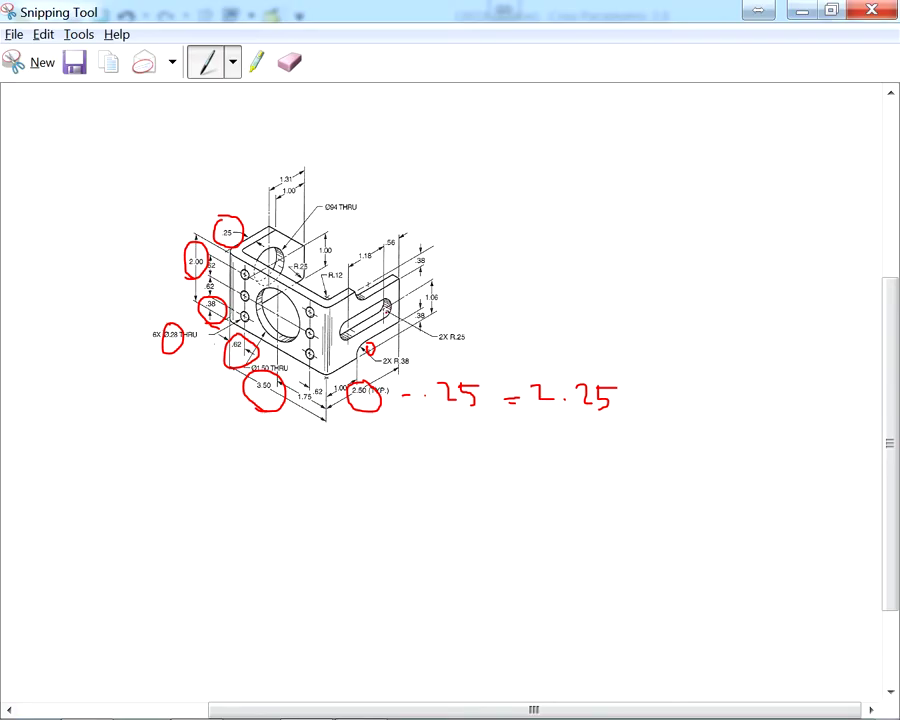
key(alt+Tab)
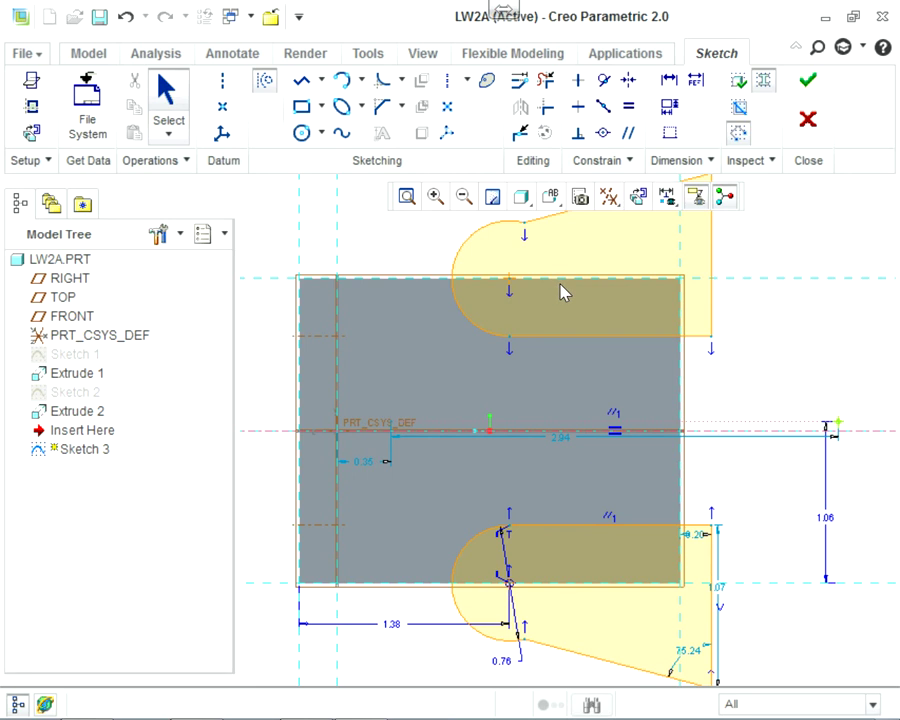
mouse_move(838, 421)
mouse_down()
mouse_move(646, 433)
mouse_move(418, 303)
mouse_move(440, 314)
mouse_up()
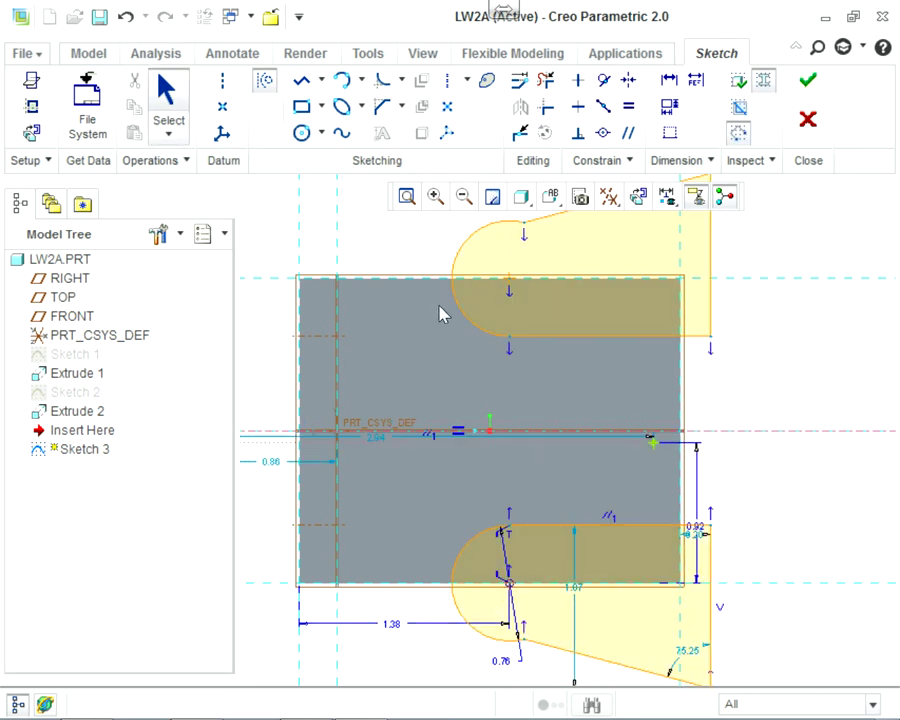
double_click(696, 526)
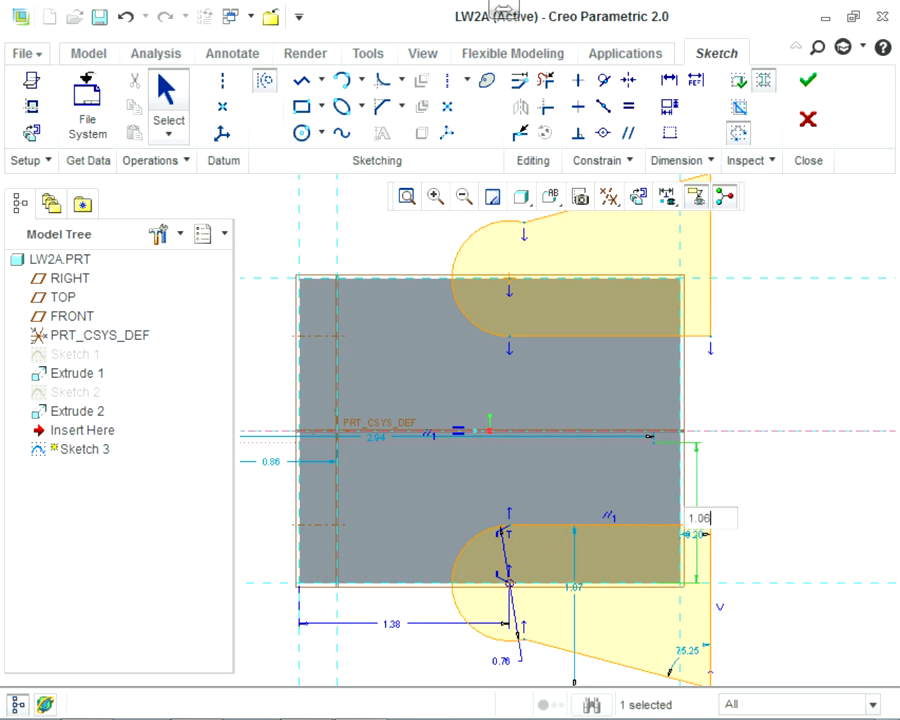
key(Return)
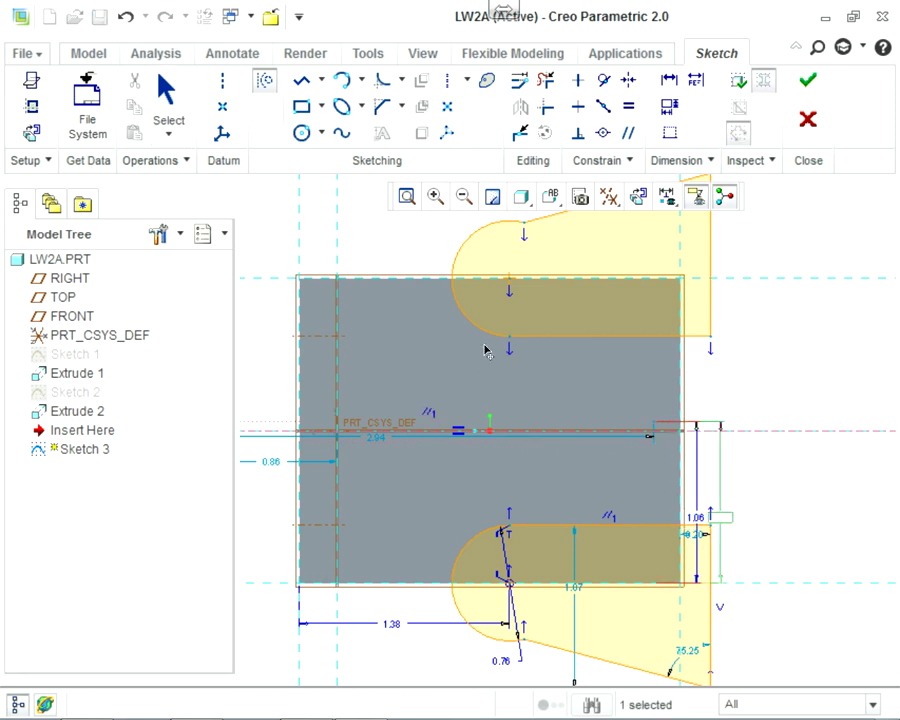